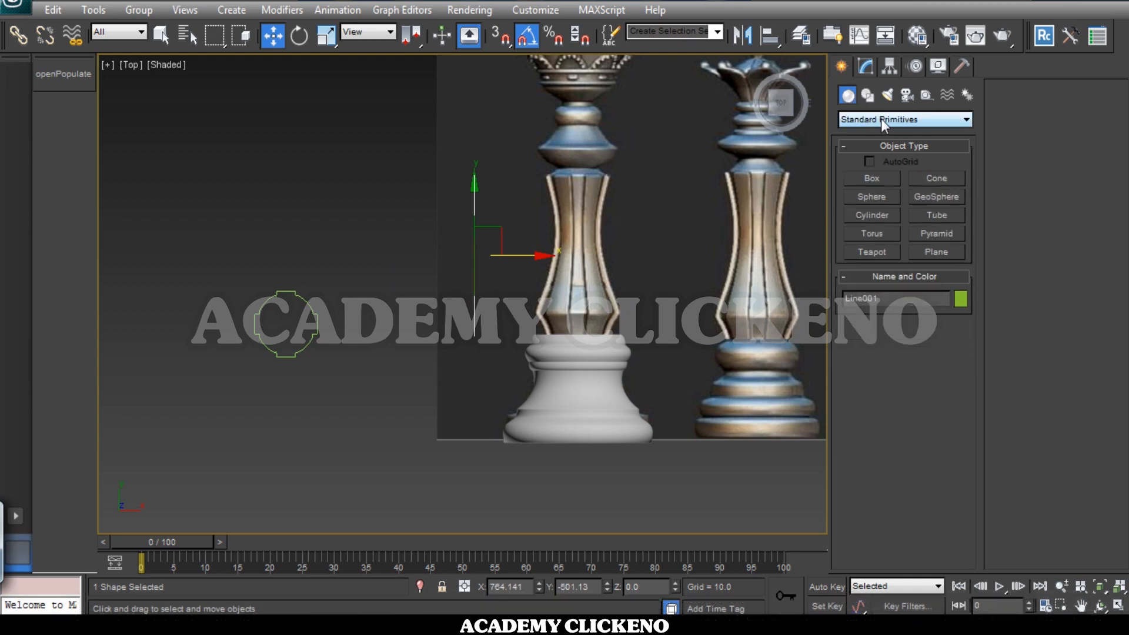
Create a Loft compound object on the vertical line, using the tabbed circle as its cross-section shape
{"action": "left_click", "coordinate": [870, 157]}
{"action": "left_click", "coordinate": [871, 252]}
{"action": "left_click", "coordinate": [937, 362]}
{"action": "left_click", "coordinate": [312, 351]}
{"action": "middle_click_drag", "start_coordinate": [365, 255], "coordinate": [365, 305]}
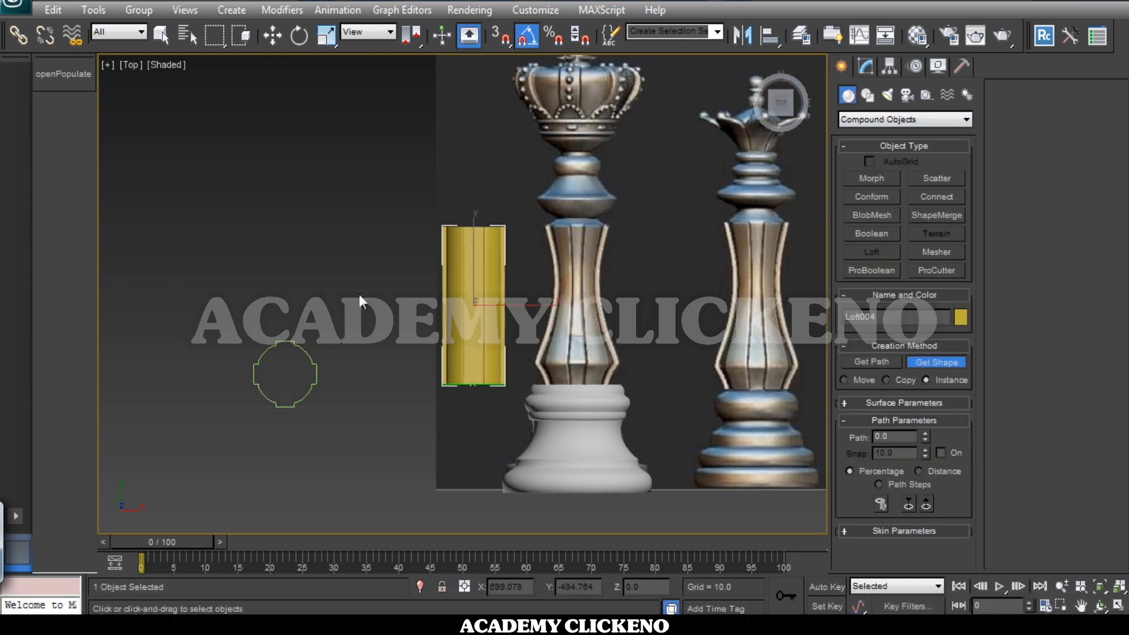
Change the lofted column's object color to light pink
{"action": "key", "text": "w"}
{"action": "left_click", "coordinate": [865, 67]}
{"action": "left_click", "coordinate": [965, 91]}
{"action": "left_click", "coordinate": [652, 97]}
{"action": "left_click", "coordinate": [869, 262]}
Narrow the protruding tabs of the circle cross-section by moving their side vertices inward
{"action": "scroll", "coordinate": [391, 307], "scroll_direction": "up", "scroll_amount": 3}
{"action": "scroll", "coordinate": [534, 314], "scroll_direction": "up", "scroll_amount": 2}
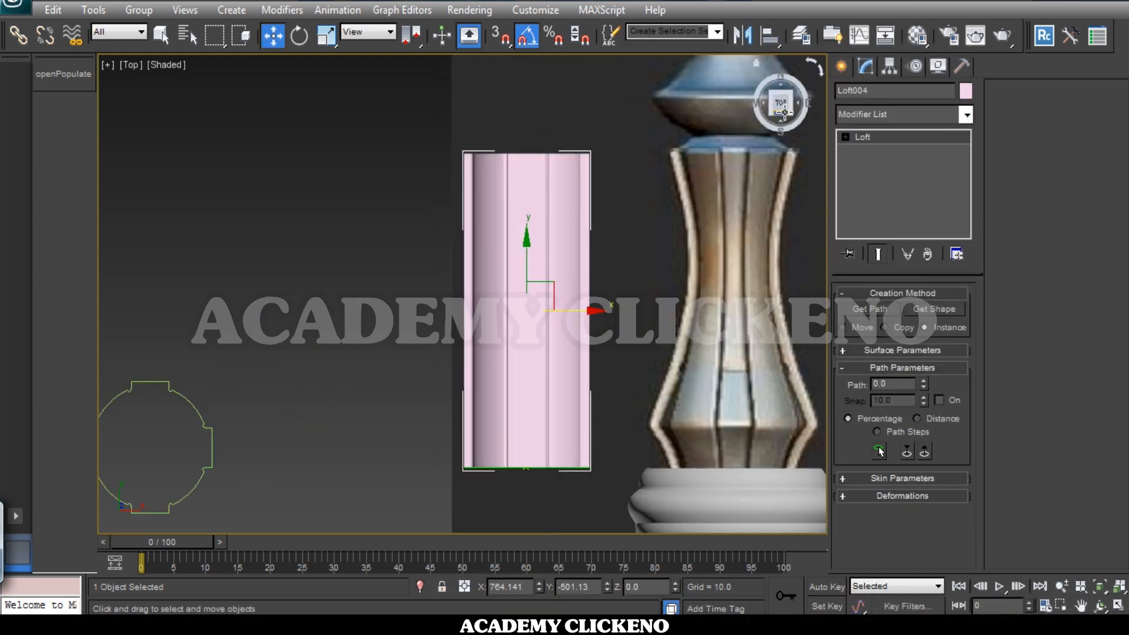
{"action": "middle_click_drag", "start_coordinate": [408, 413], "coordinate": [559, 363]}
{"action": "middle_click_drag", "start_coordinate": [776, 383], "coordinate": [544, 381]}
{"action": "left_click", "coordinate": [396, 332]}
{"action": "middle_click_drag", "start_coordinate": [282, 376], "coordinate": [442, 337]}
{"action": "left_click", "coordinate": [882, 337]}
{"action": "middle_click_drag", "start_coordinate": [236, 352], "coordinate": [471, 342]}
{"action": "scroll", "coordinate": [470, 343], "scroll_direction": "up", "scroll_amount": 7}
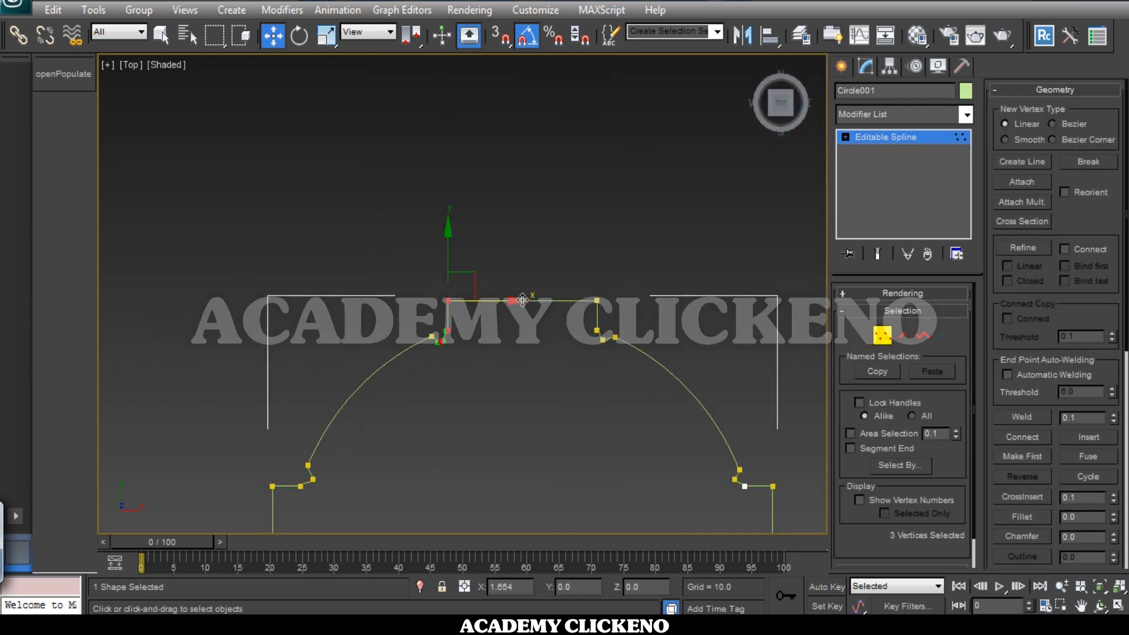
{"action": "scroll", "coordinate": [459, 253], "scroll_direction": "down", "scroll_amount": 5}
{"action": "left_click_drag", "start_coordinate": [475, 475], "coordinate": [448, 320]}
{"action": "left_click_drag", "start_coordinate": [527, 457], "coordinate": [560, 441]}
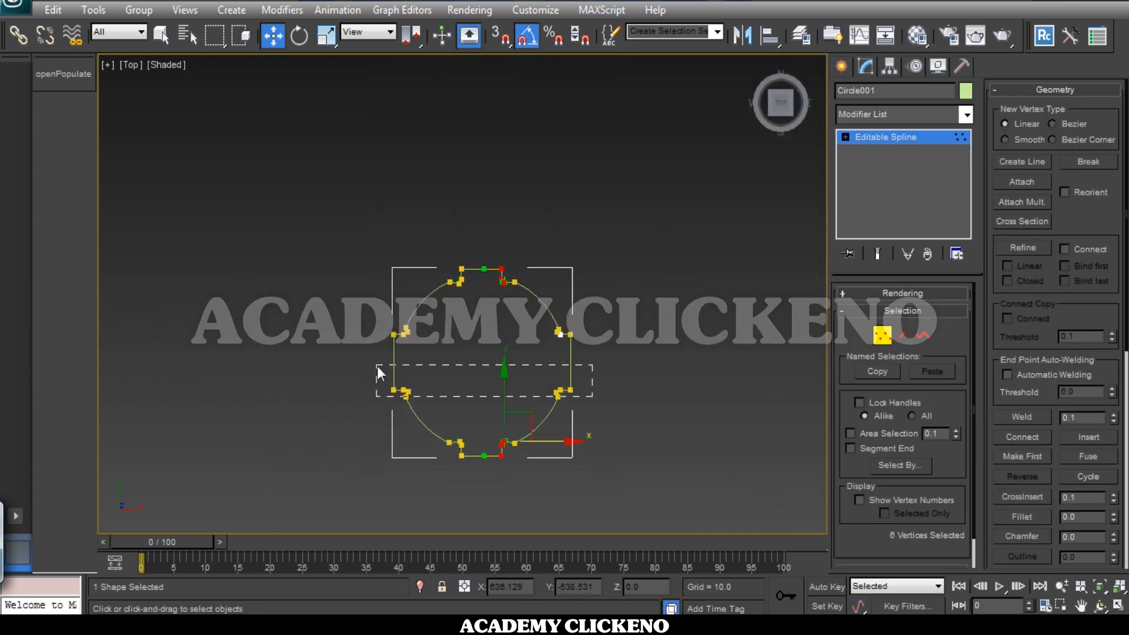
Show edged faces and set the loft's skin to 18 shape steps and 71 path steps
{"action": "middle_click_drag", "start_coordinate": [652, 330], "coordinate": [209, 353]}
{"action": "scroll", "coordinate": [350, 330], "scroll_direction": "down", "scroll_amount": 3}
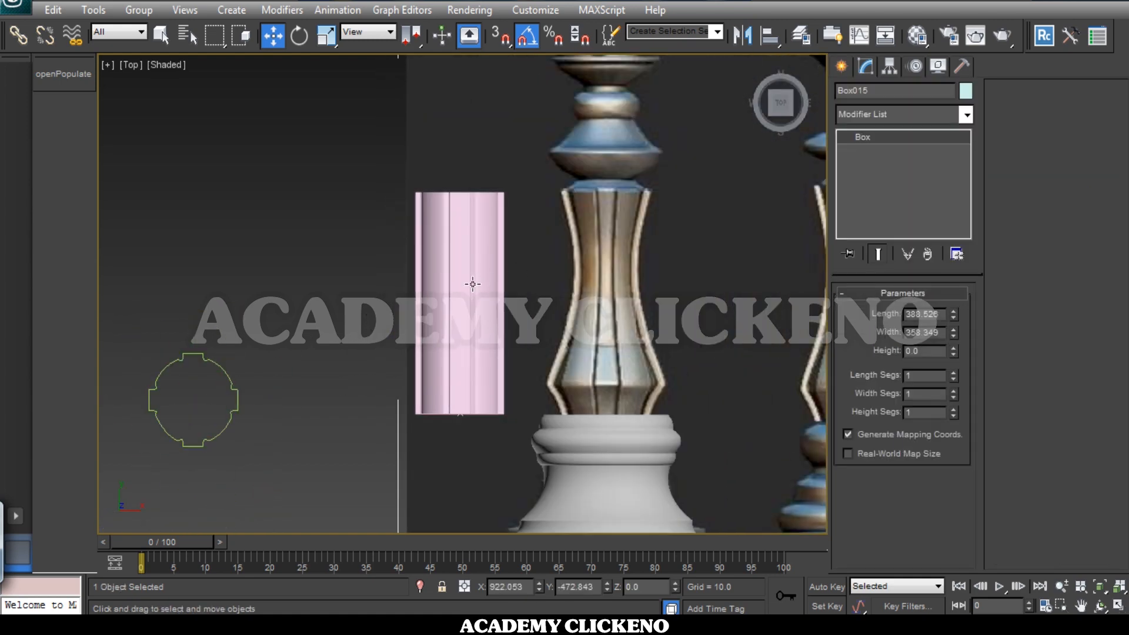
{"action": "left_click", "coordinate": [165, 70]}
{"action": "left_click", "coordinate": [194, 146]}
{"action": "left_click", "coordinate": [855, 481]}
{"action": "left_click", "coordinate": [1102, 168]}
{"action": "scroll", "coordinate": [500, 236], "scroll_direction": "up", "scroll_amount": 5}
{"action": "left_click", "coordinate": [1102, 168]}
{"action": "left_click", "coordinate": [1102, 168]}
{"action": "left_click_drag", "start_coordinate": [1101, 187], "coordinate": [1095, 88]}
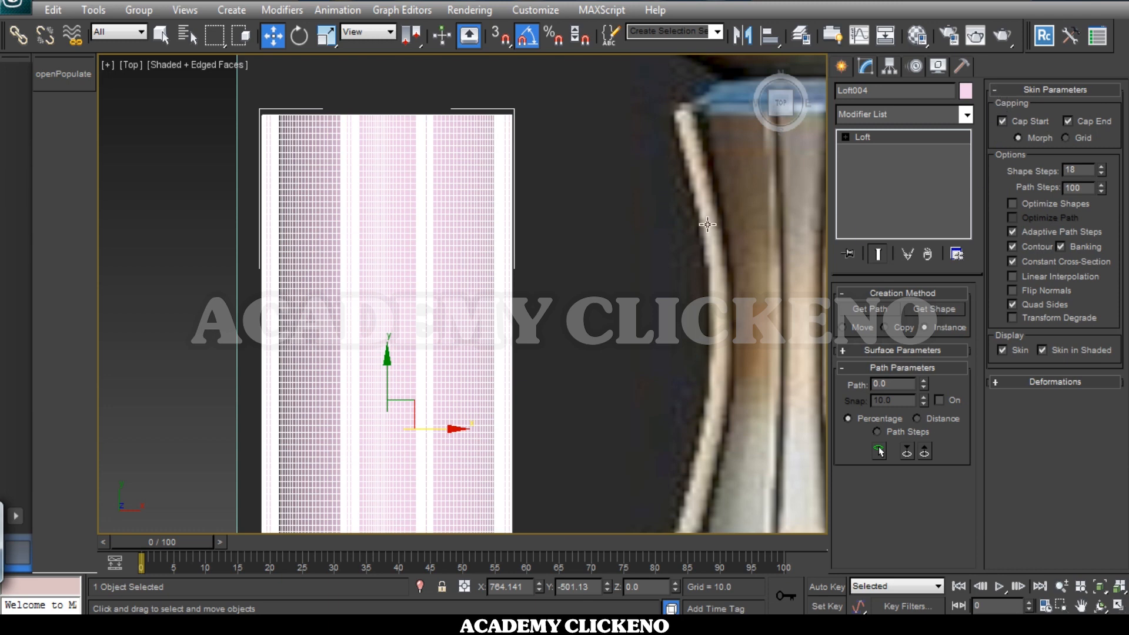
{"action": "left_click_drag", "start_coordinate": [1101, 190], "coordinate": [1106, 209]}
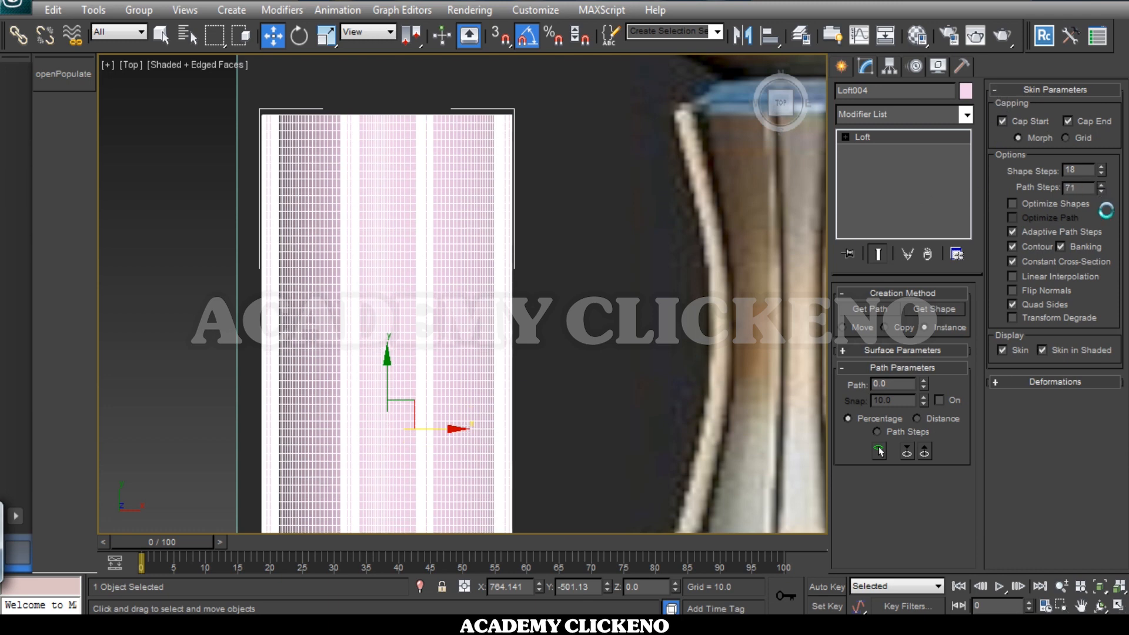
Turn edged faces off and open the Scale deformation curve of the lofted column
{"action": "left_click", "coordinate": [996, 90]}
{"action": "left_click", "coordinate": [887, 497]}
{"action": "left_click", "coordinate": [1044, 110]}
{"action": "left_click_drag", "start_coordinate": [392, 70], "coordinate": [672, 192]}
{"action": "left_click", "coordinate": [223, 65]}
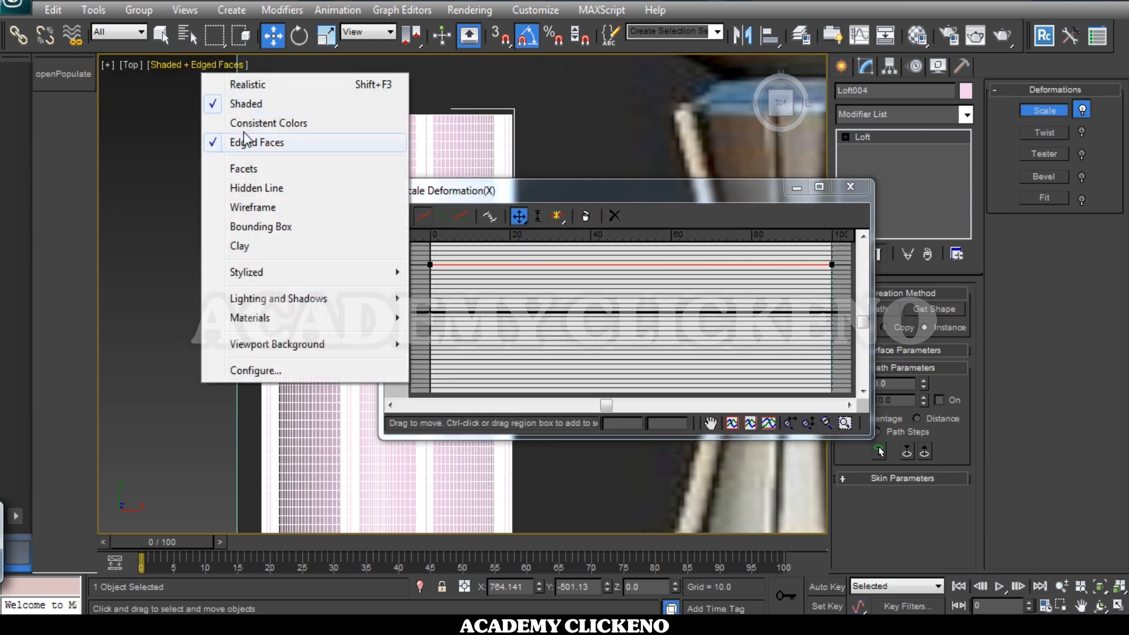
{"action": "left_click", "coordinate": [244, 143]}
{"action": "left_click", "coordinate": [167, 65]}
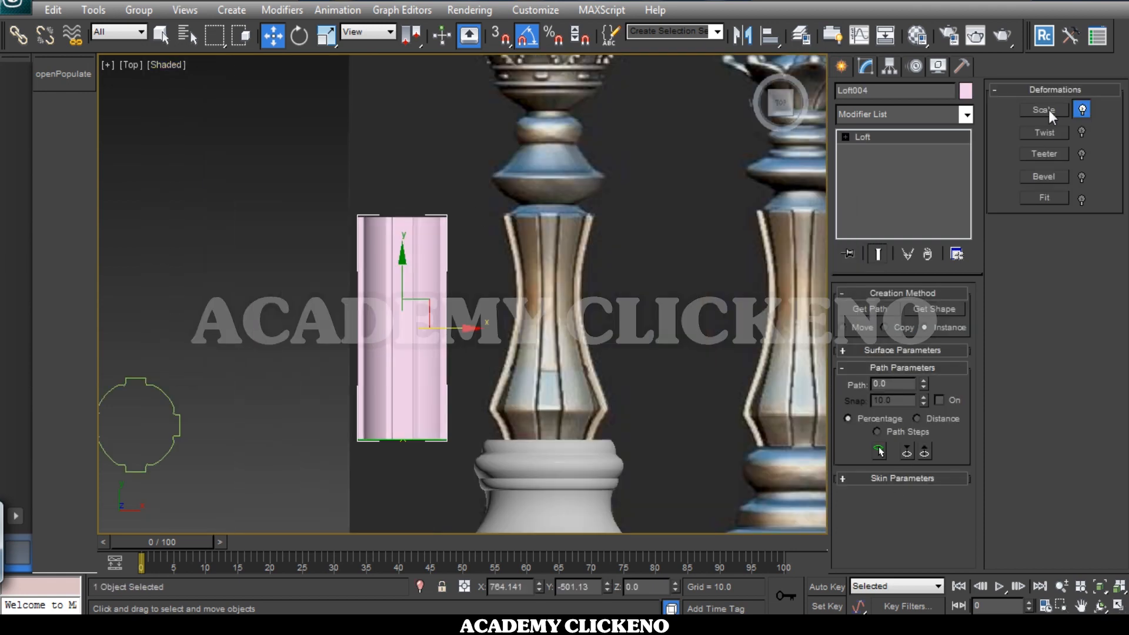
{"action": "left_click", "coordinate": [1044, 111]}
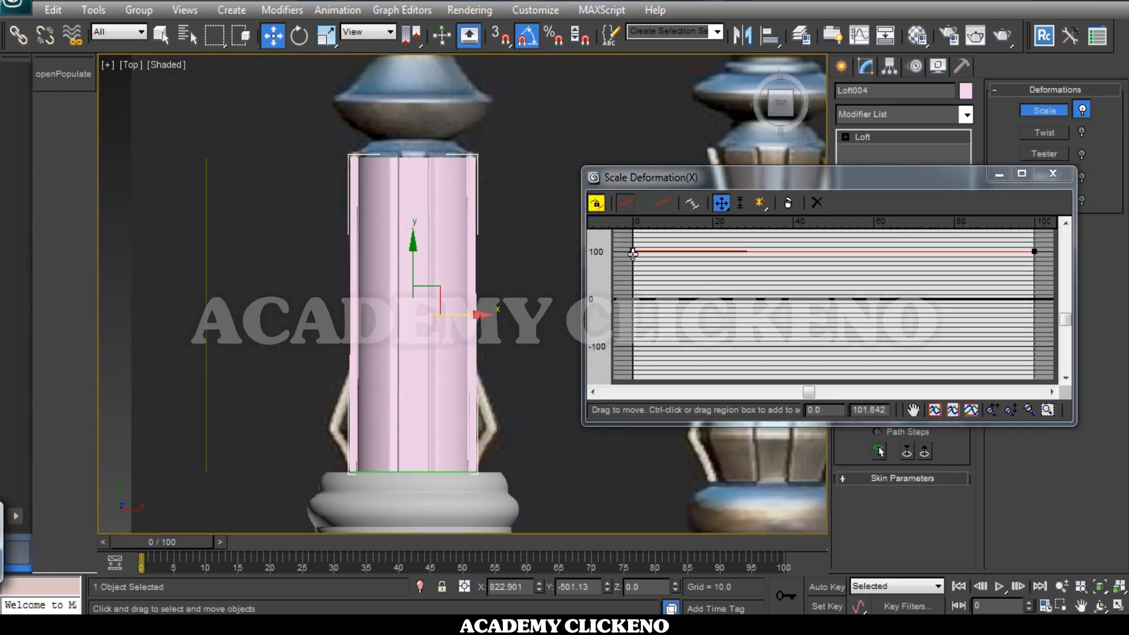
Insert two control points on the scale curve and raise the first to about 139 at position 10.5
{"action": "mouse_move", "coordinate": [633, 251]}
{"action": "left_mouse_down"}
{"action": "mouse_move", "coordinate": [638, 269]}
{"action": "mouse_move", "coordinate": [635, 253]}
{"action": "left_mouse_up"}
{"action": "left_click", "coordinate": [1036, 251]}
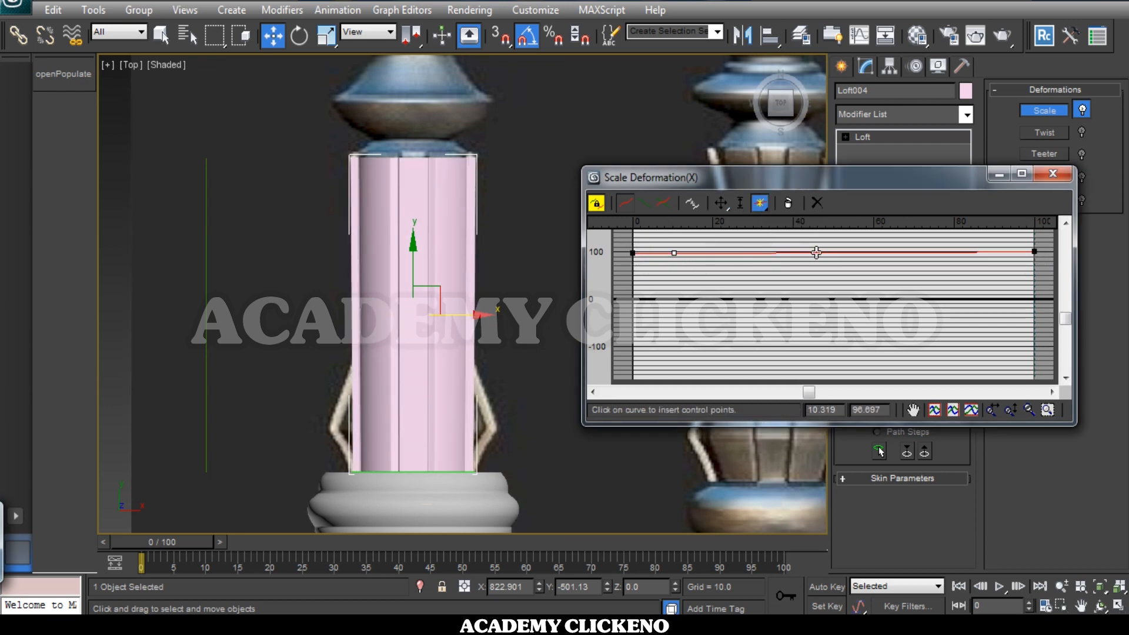
{"action": "left_click", "coordinate": [721, 203]}
{"action": "left_click", "coordinate": [674, 253]}
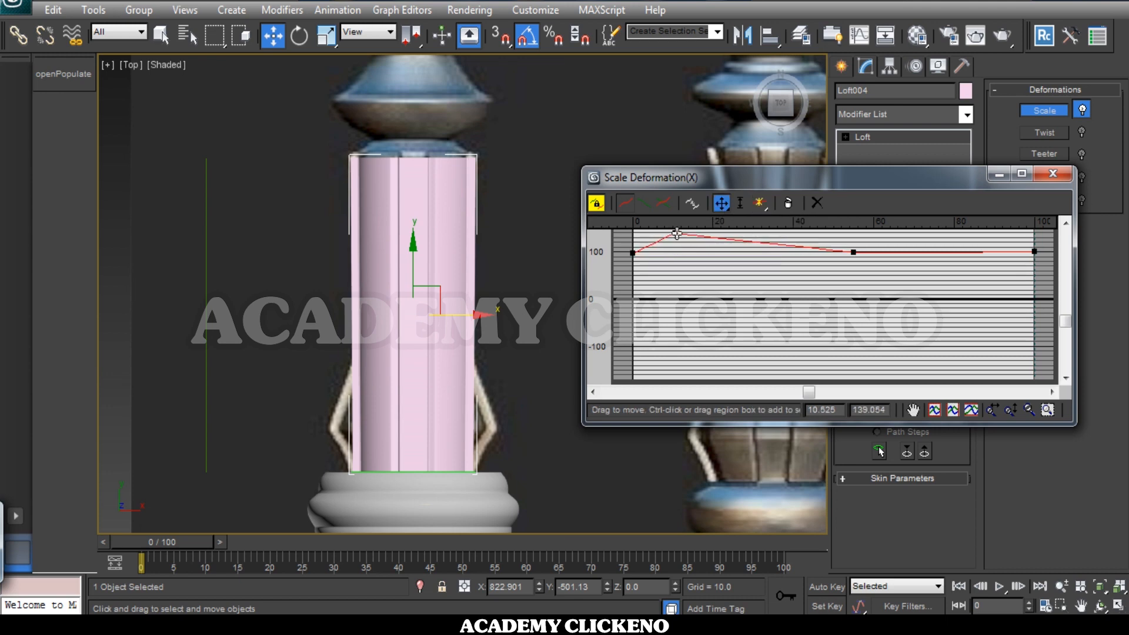
Convert the curve's middle control point to Bezier and move it to about 67 at position 58 for the narrow waist
{"action": "right_click", "coordinate": [852, 251]}
{"action": "left_click", "coordinate": [907, 315]}
{"action": "left_click_drag", "start_coordinate": [852, 252], "coordinate": [862, 270]}
{"action": "middle_click_drag", "start_coordinate": [506, 301], "coordinate": [397, 321]}
{"action": "left_click_drag", "start_coordinate": [862, 270], "coordinate": [866, 267]}
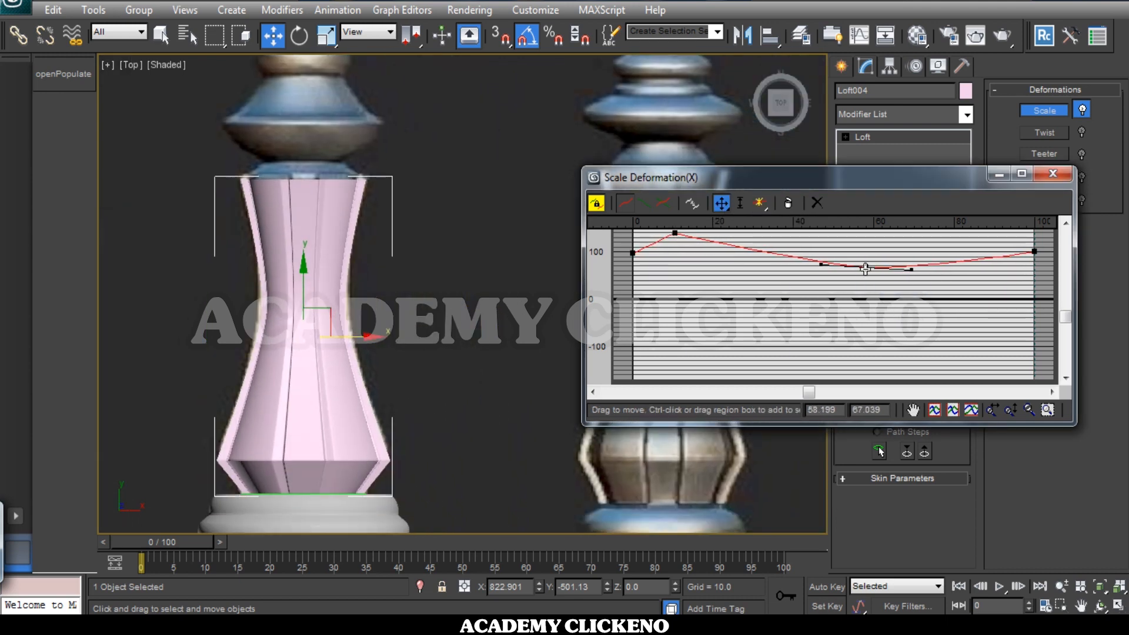
Move the column beside the reference king at about X 770.6 and shift the curve's peak to about 135 at position 16
{"action": "middle_click_drag", "start_coordinate": [420, 401], "coordinate": [449, 355]}
{"action": "scroll", "coordinate": [460, 307], "scroll_direction": "down", "scroll_amount": 2}
{"action": "left_click_drag", "start_coordinate": [436, 294], "coordinate": [306, 294]}
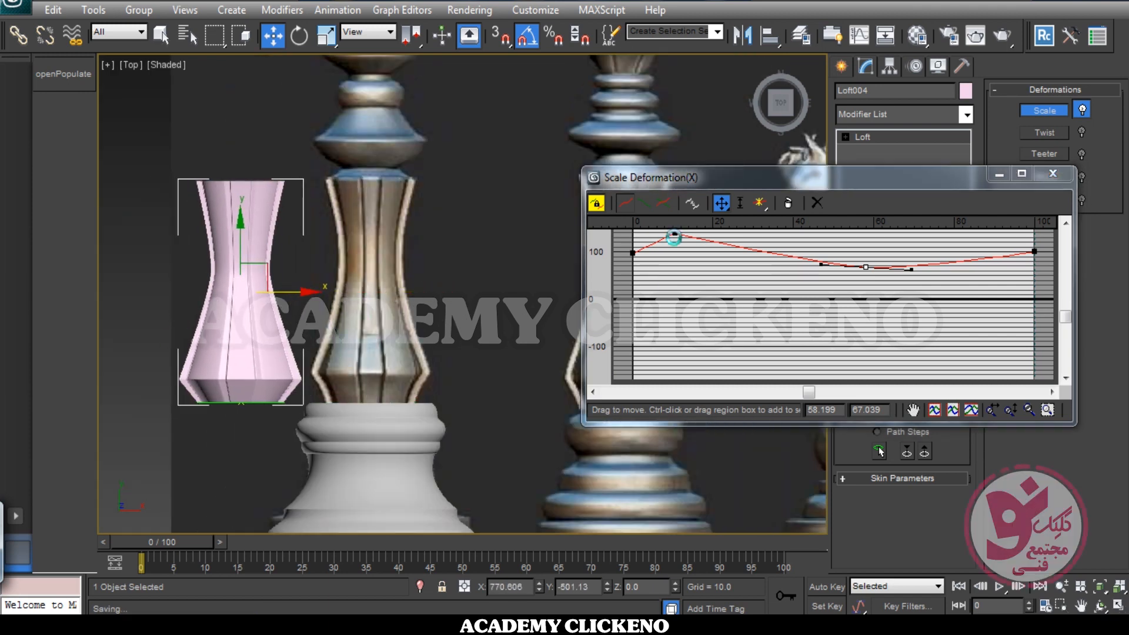
{"action": "left_click_drag", "start_coordinate": [674, 237], "coordinate": [697, 236]}
{"action": "mouse_move", "coordinate": [781, 106]}
{"action": "left_mouse_down"}
{"action": "mouse_move", "coordinate": [768, 44]}
{"action": "mouse_move", "coordinate": [779, 97]}
{"action": "left_mouse_up"}
{"action": "left_click_drag", "start_coordinate": [766, 174], "coordinate": [876, 180]}
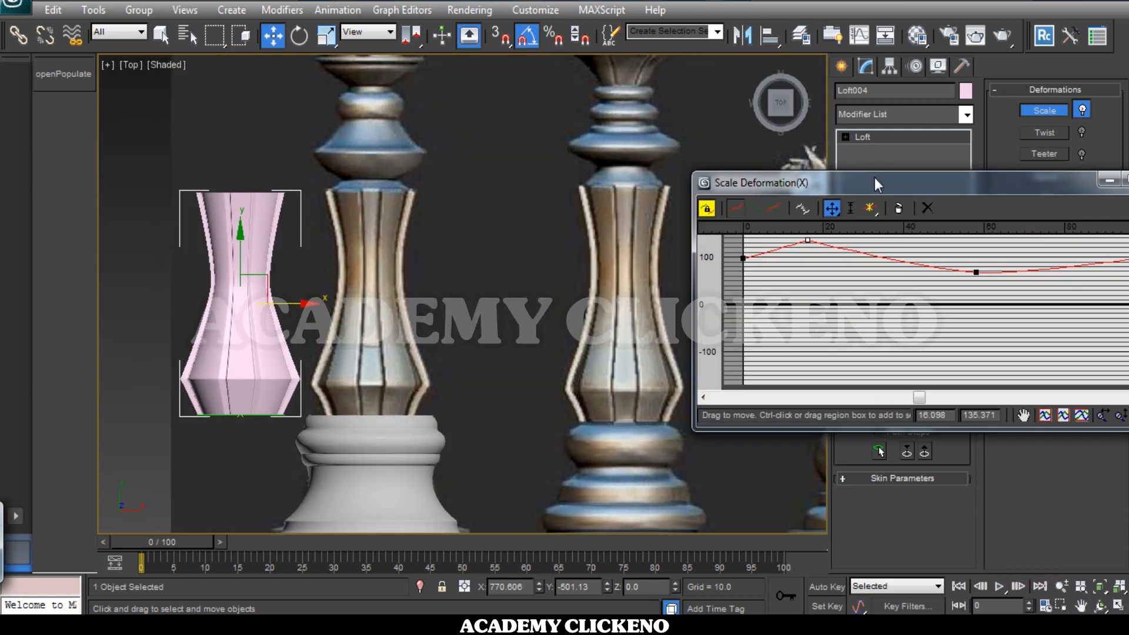
Insert a Bezier control point between the start and the peak of the scale curve
{"action": "middle_click_drag", "start_coordinate": [580, 336], "coordinate": [626, 331]}
{"action": "left_click", "coordinate": [870, 207]}
{"action": "left_click", "coordinate": [776, 248]}
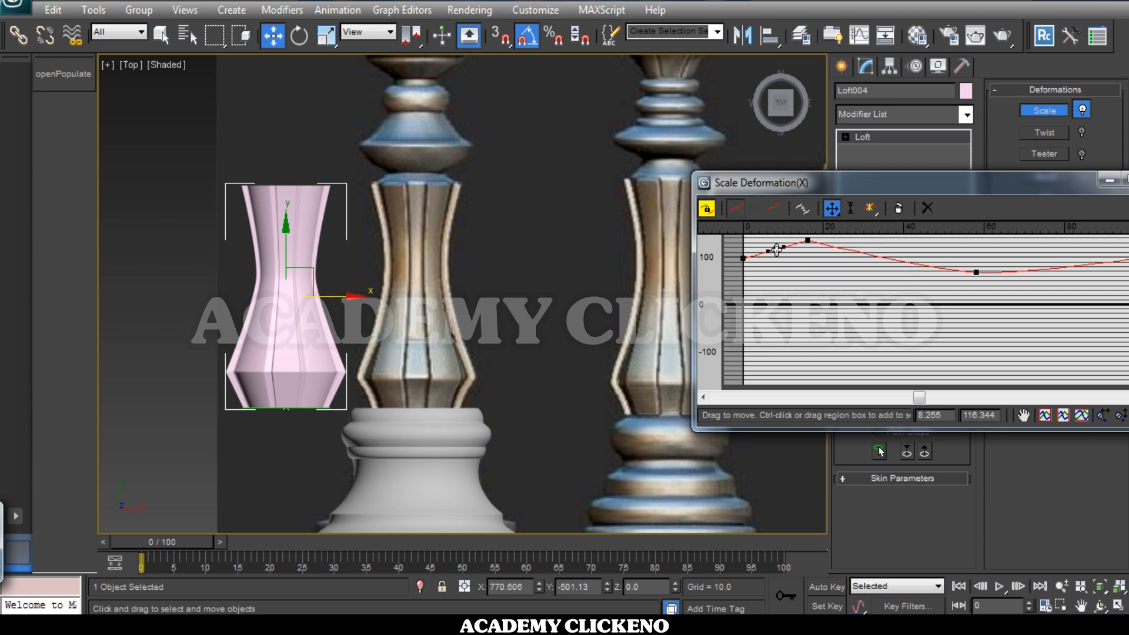
{"action": "left_click", "coordinate": [779, 252]}
{"action": "left_click_drag", "start_coordinate": [993, 183], "coordinate": [827, 201]}
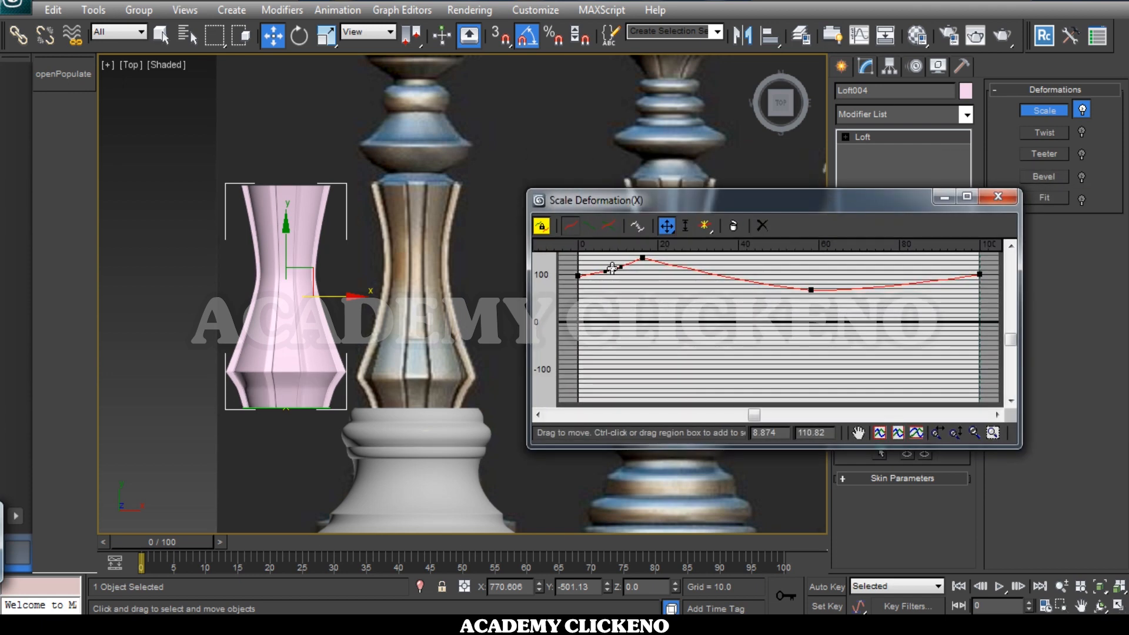
{"action": "left_click_drag", "start_coordinate": [638, 268], "coordinate": [635, 266]}
Fine-tune the added control point near position 10 to match the flare at the column's foot
{"action": "left_click_drag", "start_coordinate": [1010, 338], "coordinate": [1089, 327]}
{"action": "left_click_drag", "start_coordinate": [905, 201], "coordinate": [887, 171]}
{"action": "left_click_drag", "start_coordinate": [616, 289], "coordinate": [616, 281]}
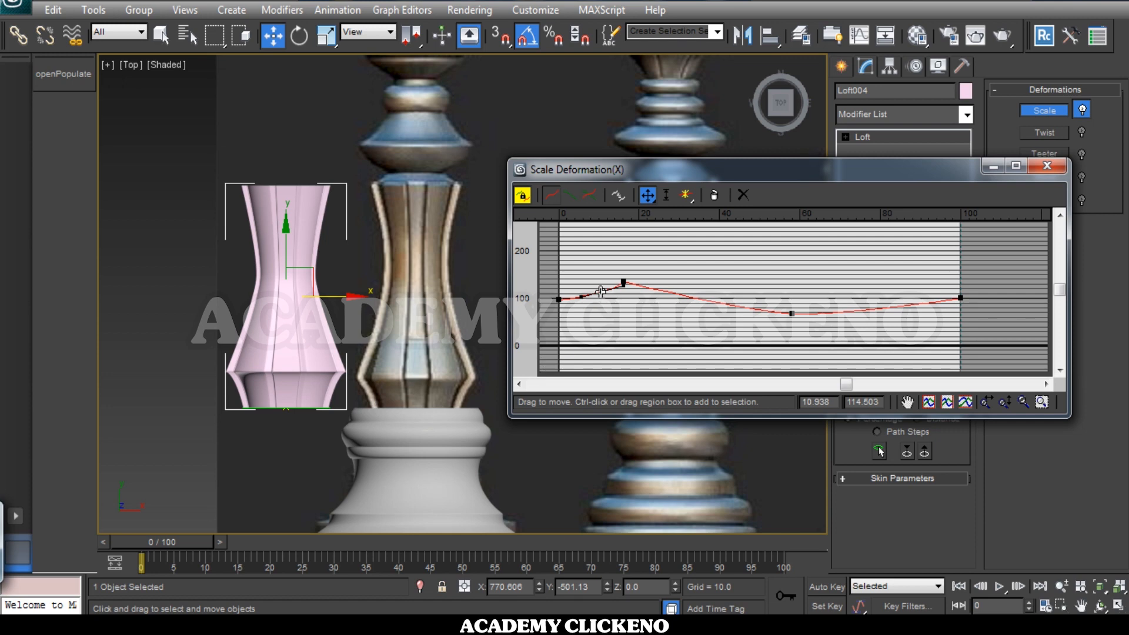
{"action": "left_click_drag", "start_coordinate": [600, 291], "coordinate": [599, 295]}
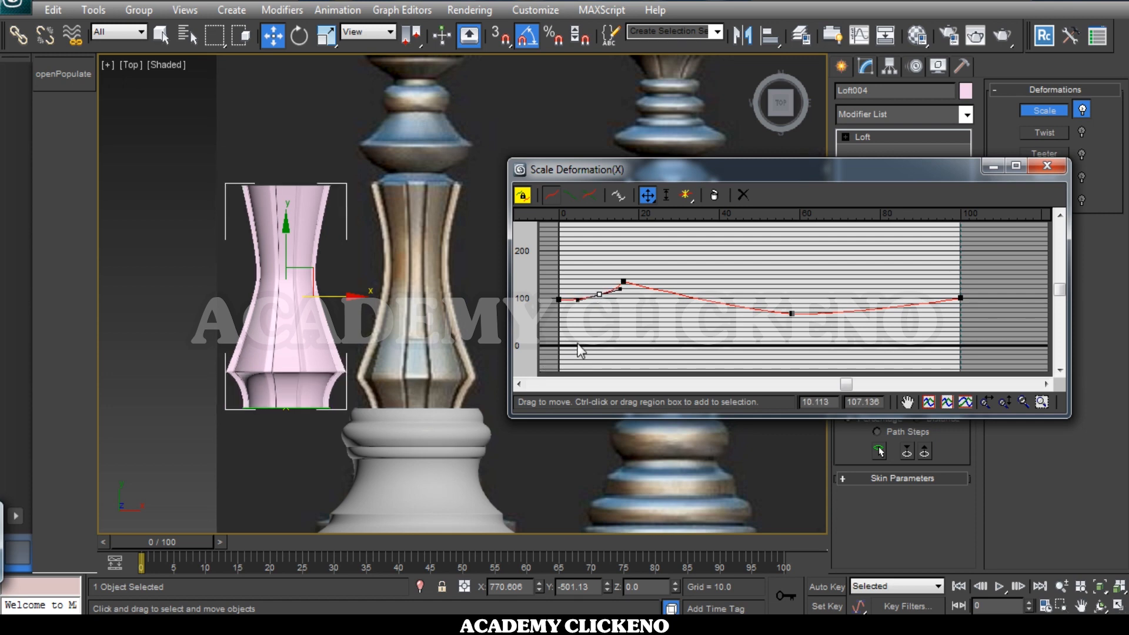
{"action": "left_click", "coordinate": [622, 283]}
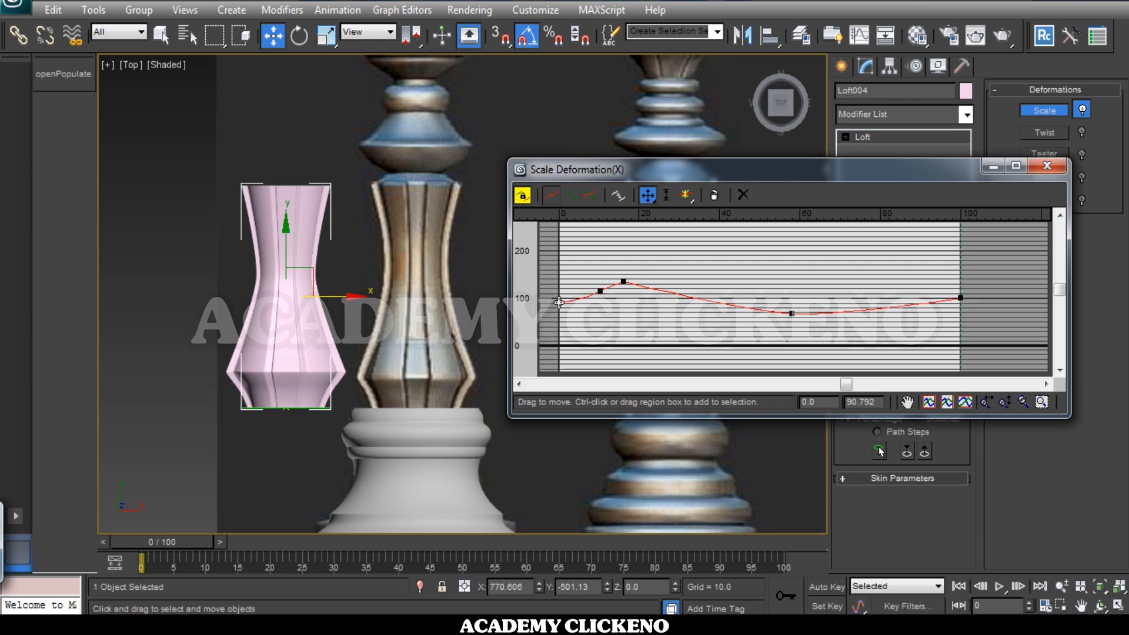
Lower the curve's start point to about 93 and move its waist point to about 73 at position 52
{"action": "left_click_drag", "start_coordinate": [558, 303], "coordinate": [559, 300]}
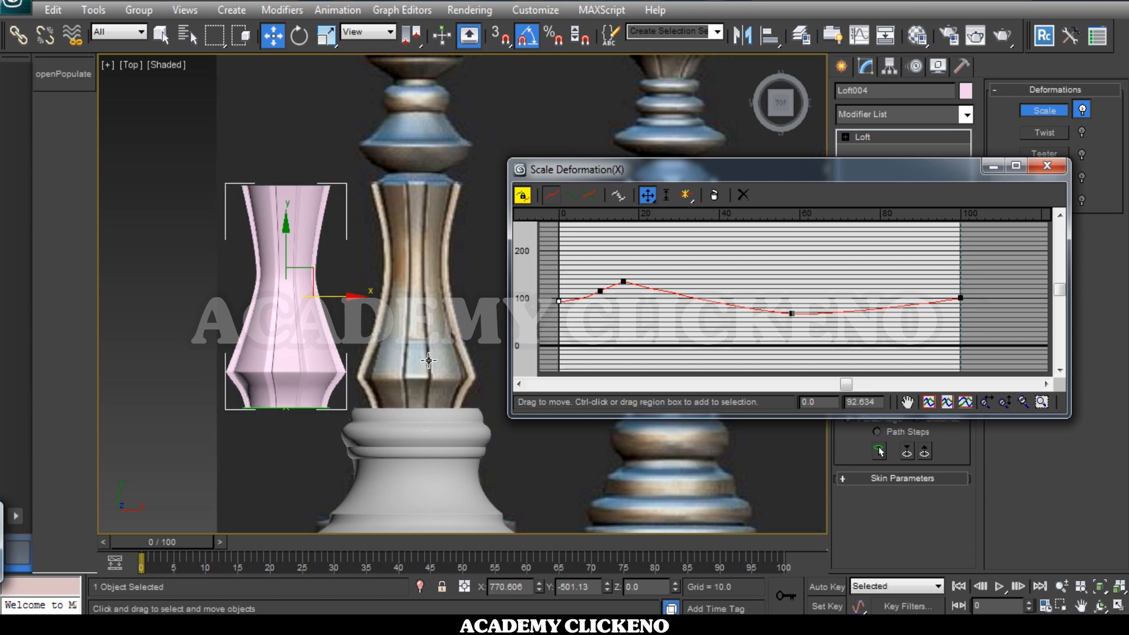
{"action": "left_click_drag", "start_coordinate": [793, 315], "coordinate": [769, 316]}
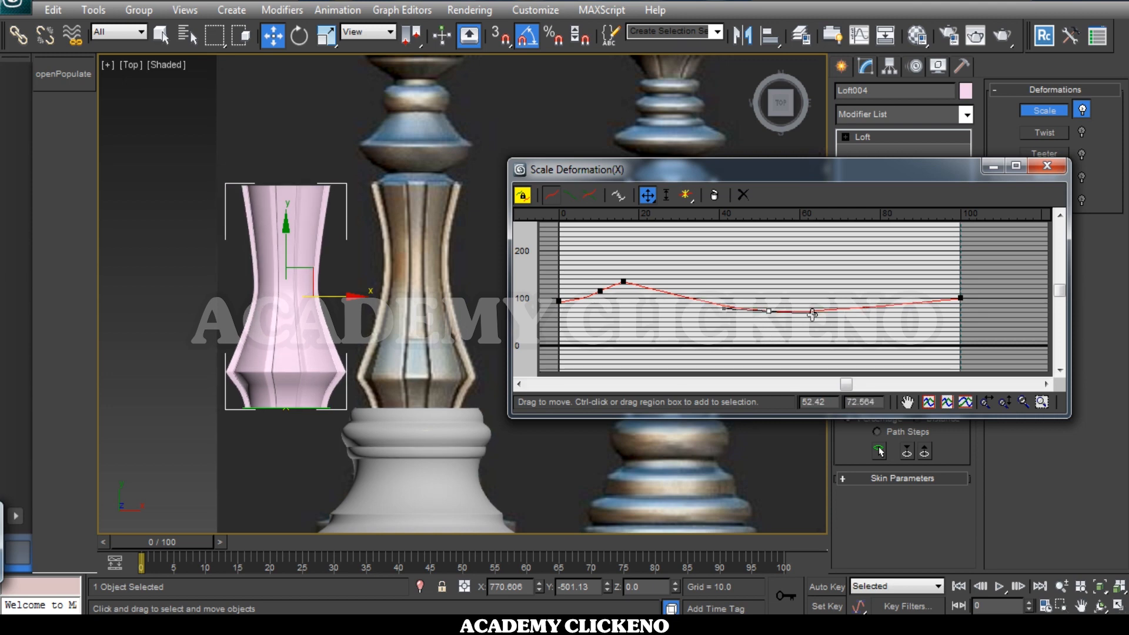
{"action": "left_click", "coordinate": [393, 436]}
Move the pink column onto the shaft of the reference king
{"action": "scroll", "coordinate": [361, 206], "scroll_direction": "up", "scroll_amount": 1}
{"action": "middle_click_drag", "start_coordinate": [361, 206], "coordinate": [463, 360]}
{"action": "scroll", "coordinate": [459, 323], "scroll_direction": "down", "scroll_amount": 2}
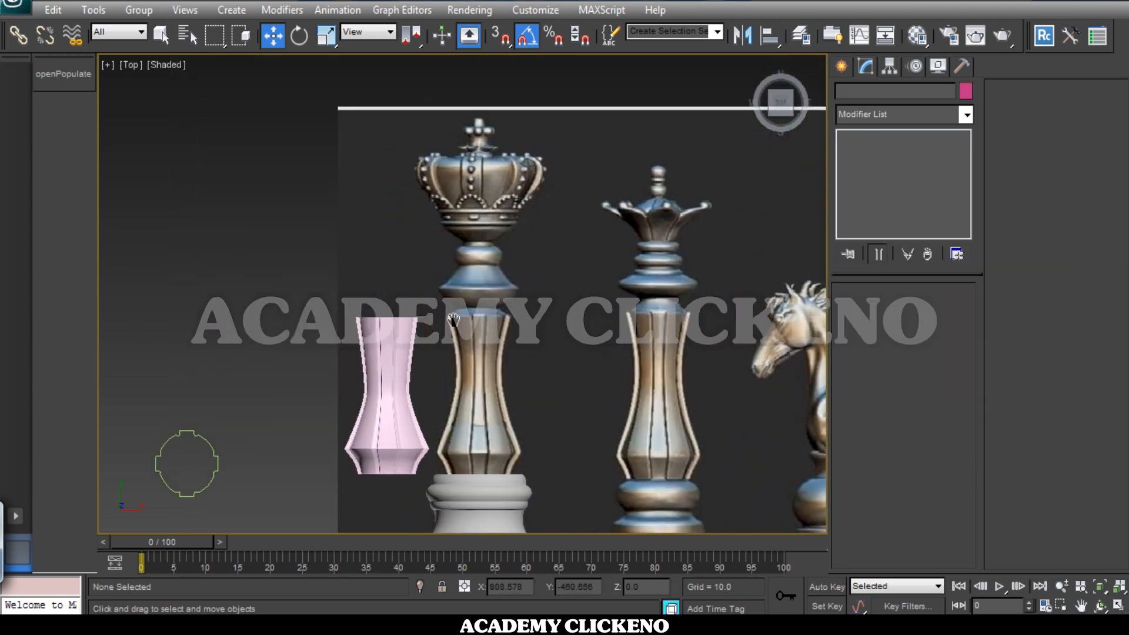
{"action": "left_click", "coordinate": [839, 74]}
{"action": "middle_click_drag", "start_coordinate": [388, 435], "coordinate": [321, 362]}
{"action": "left_click", "coordinate": [317, 365]}
{"action": "left_click_drag", "start_coordinate": [361, 323], "coordinate": [453, 322]}
Align the column with the gray base by copying the base's X position to the column
{"action": "left_click", "coordinate": [425, 457]}
{"action": "double_click", "coordinate": [507, 587]}
{"action": "left_click", "coordinate": [429, 364]}
{"action": "double_click", "coordinate": [505, 586]}
Inspect the column on its base from an orbited angle, then return to the top view
{"action": "left_click", "coordinate": [501, 450]}
{"action": "left_click", "coordinate": [442, 456]}
{"action": "key", "text": "r"}
{"action": "middle_click_drag", "start_coordinate": [468, 461], "coordinate": [435, 432], "text": "alt"}
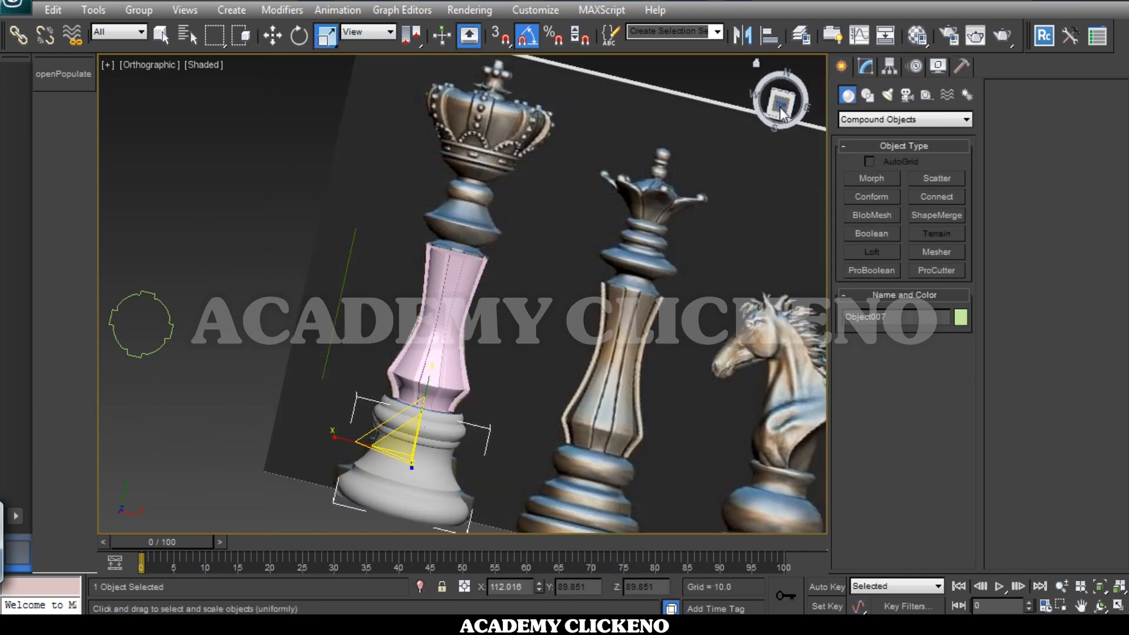
{"action": "left_click", "coordinate": [781, 112]}
{"action": "left_click", "coordinate": [690, 176]}
Trace half of the king's head outline with a Line spline, from the column's top edge up to the crown's rim
{"action": "scroll", "coordinate": [431, 362], "scroll_direction": "up", "scroll_amount": 5}
{"action": "middle_click_drag", "start_coordinate": [431, 358], "coordinate": [436, 280]}
{"action": "scroll", "coordinate": [436, 280], "scroll_direction": "down", "scroll_amount": 2}
{"action": "middle_click_drag", "start_coordinate": [436, 118], "coordinate": [496, 382]}
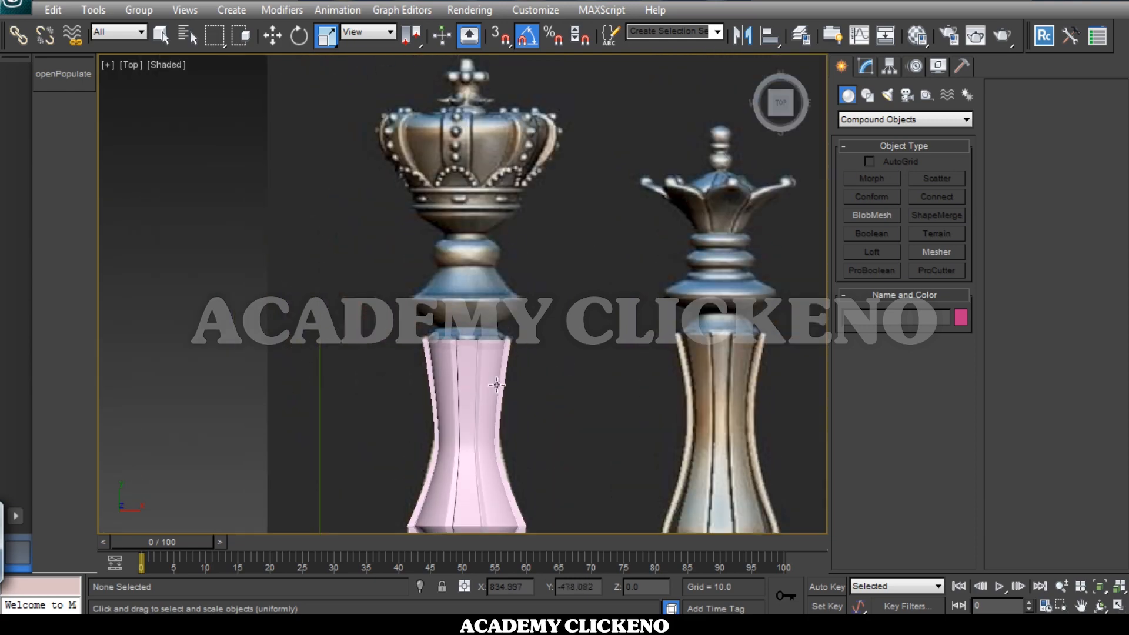
{"action": "left_click", "coordinate": [866, 94]}
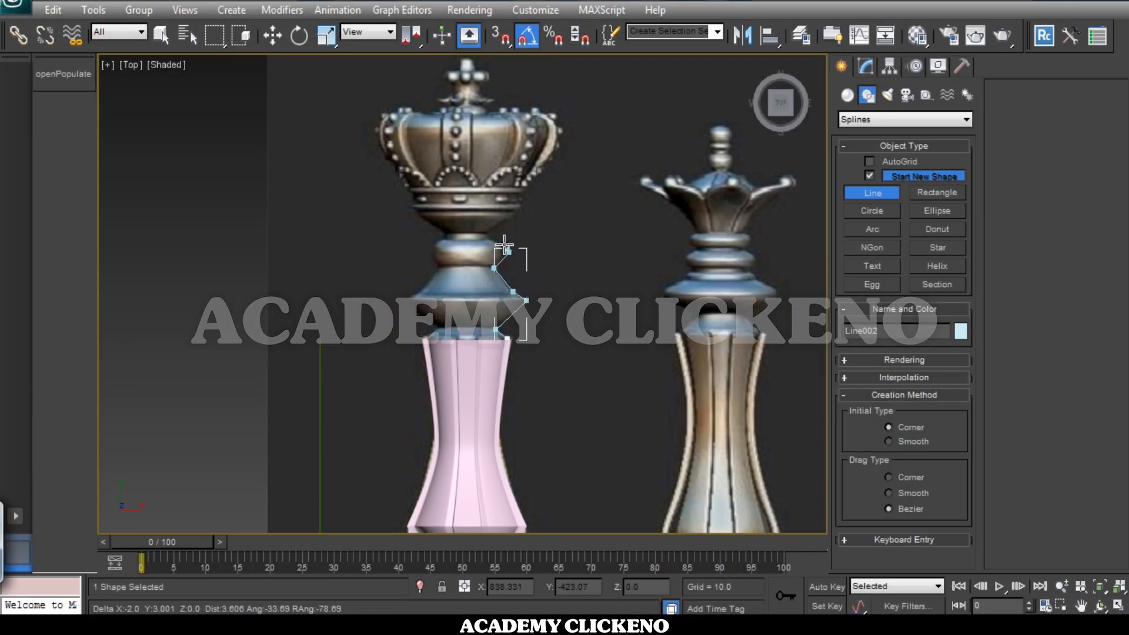
{"action": "left_click", "coordinate": [523, 193]}
{"action": "left_click", "coordinate": [529, 188]}
{"action": "left_click", "coordinate": [521, 184]}
{"action": "left_click", "coordinate": [547, 150]}
{"action": "left_click", "coordinate": [555, 125]}
{"action": "left_click", "coordinate": [536, 108]}
Finish the half-profile line across the crown's top, down the center axis and back to the column's top edge
{"action": "left_click", "coordinate": [480, 108]}
{"action": "key", "text": "BackSpace"}
{"action": "left_click", "coordinate": [471, 108]}
{"action": "left_click", "coordinate": [468, 339]}
{"action": "left_click", "coordinate": [507, 338]}
{"action": "left_click", "coordinate": [559, 357]}
{"action": "right_click", "coordinate": [660, 316]}
Add a vertex to the profile just below the wide ring's tip and move it slightly outward
{"action": "left_click", "coordinate": [866, 66]}
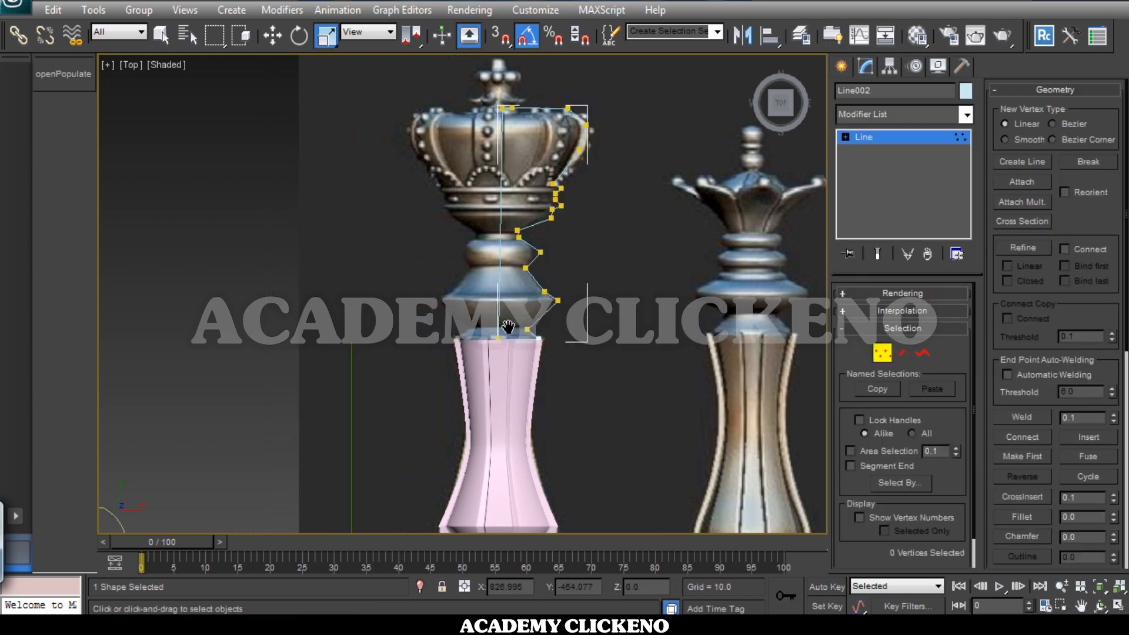
{"action": "scroll", "coordinate": [374, 362], "scroll_direction": "up", "scroll_amount": 5}
{"action": "middle_click_drag", "start_coordinate": [410, 442], "coordinate": [459, 406]}
{"action": "right_click", "coordinate": [512, 297]}
{"action": "left_click", "coordinate": [486, 358]}
{"action": "left_click", "coordinate": [520, 294]}
{"action": "key", "text": "w"}
{"action": "left_click_drag", "start_coordinate": [520, 294], "coordinate": [530, 297]}
{"action": "right_click", "coordinate": [529, 295]}
{"action": "left_click", "coordinate": [505, 202]}
Fillet the sharp profile vertices at the wide ring, neck ring, crown band and crown's outer edge
{"action": "left_click", "coordinate": [566, 255]}
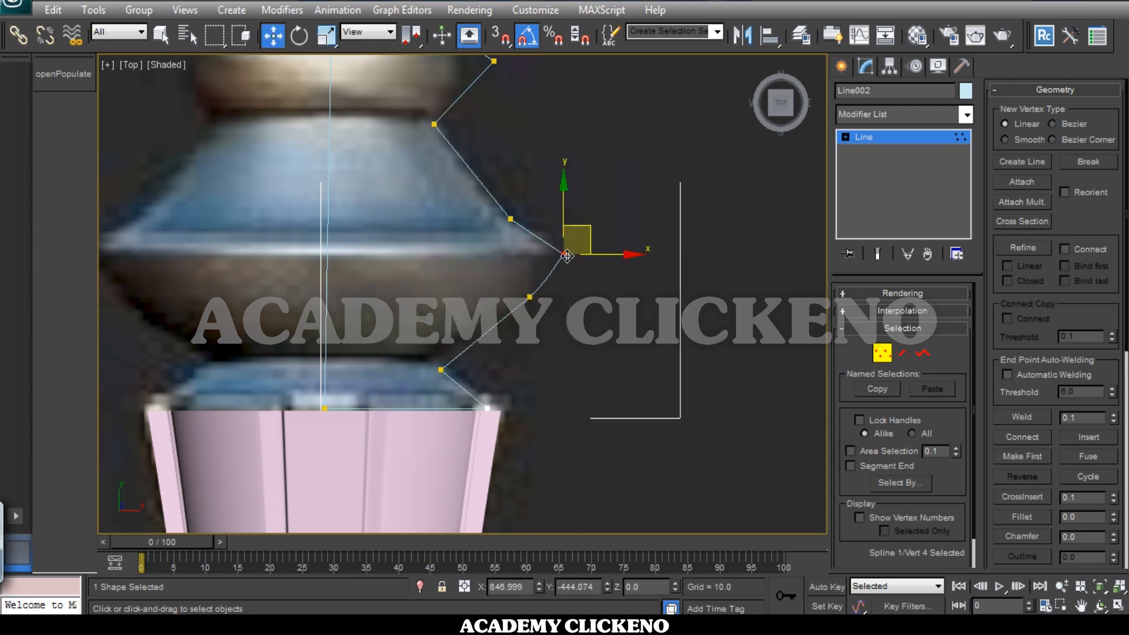
{"action": "left_click", "coordinate": [1021, 516]}
{"action": "middle_click_drag", "start_coordinate": [570, 221], "coordinate": [565, 306]}
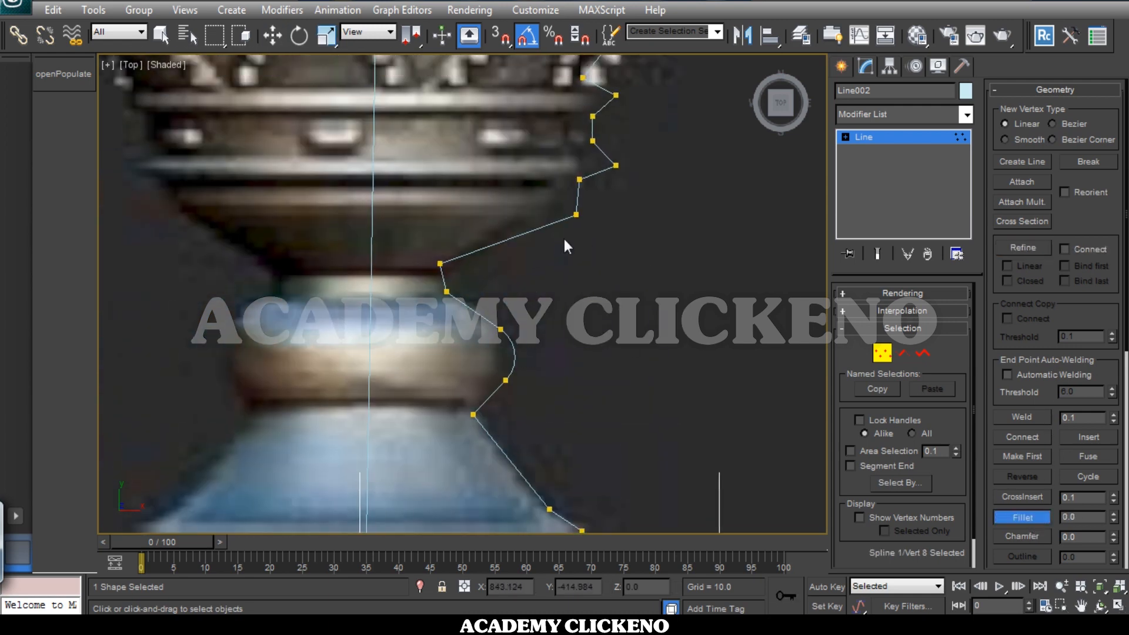
{"action": "left_click_drag", "start_coordinate": [614, 95], "coordinate": [614, 81]}
{"action": "middle_click_drag", "start_coordinate": [617, 172], "coordinate": [572, 505]}
{"action": "scroll", "coordinate": [572, 506], "scroll_direction": "down", "scroll_amount": 3}
{"action": "left_click_drag", "start_coordinate": [568, 233], "coordinate": [576, 201]}
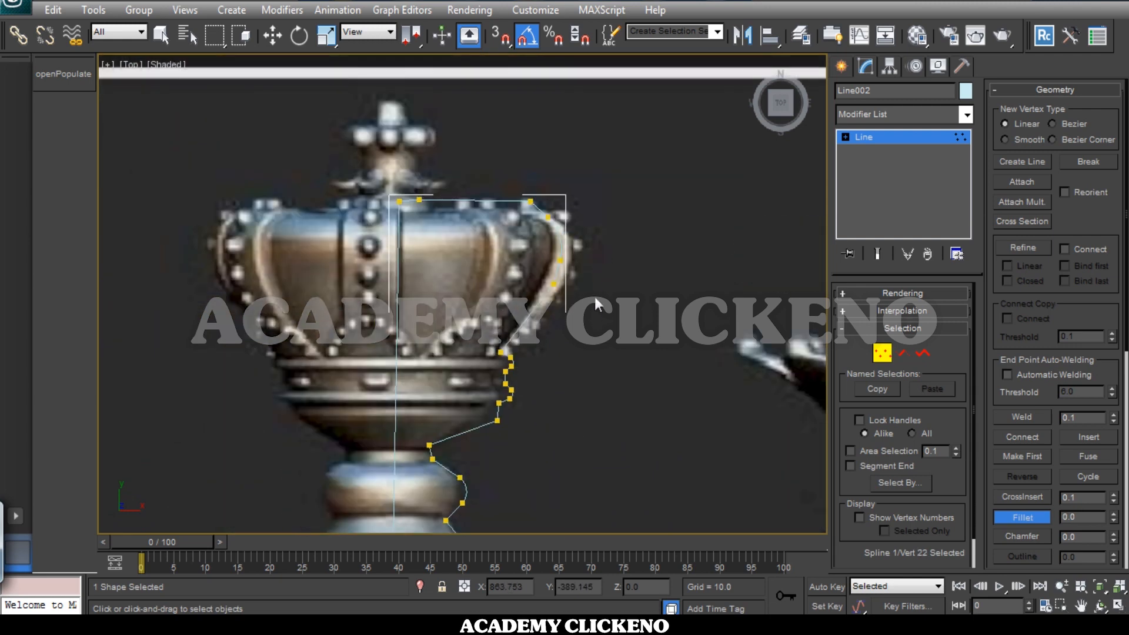
Adjust the vertices below and above the wide ring so the profile follows the reference outline
{"action": "key", "text": "w"}
{"action": "scroll", "coordinate": [607, 283], "scroll_direction": "up", "scroll_amount": 6}
{"action": "left_click_drag", "start_coordinate": [560, 481], "coordinate": [559, 423]}
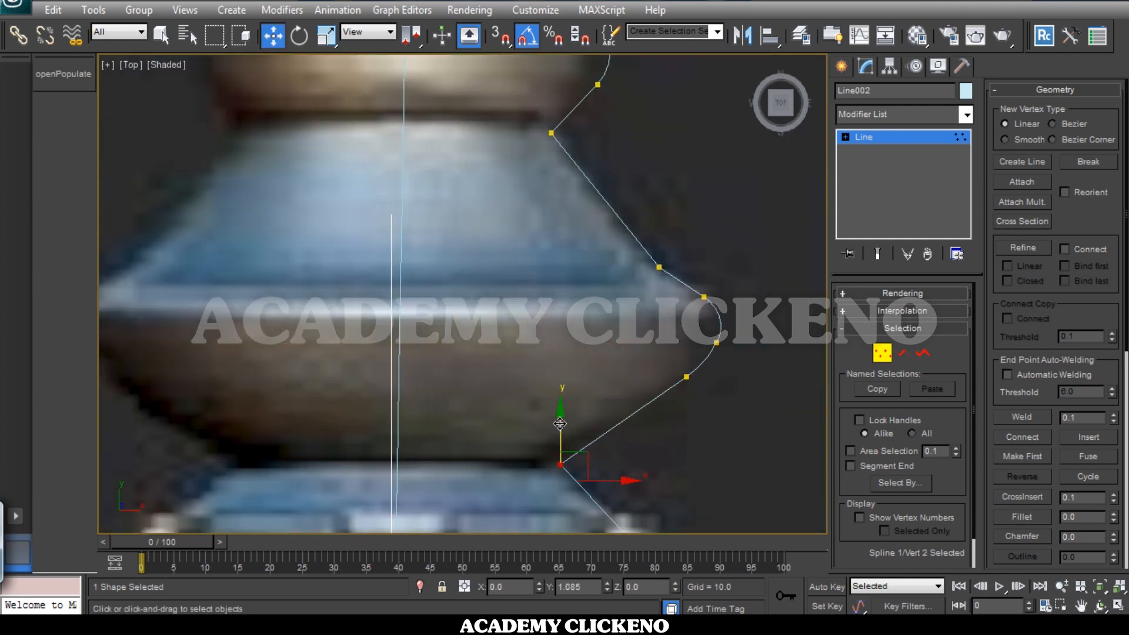
{"action": "left_click_drag", "start_coordinate": [702, 378], "coordinate": [696, 382]}
{"action": "middle_click_drag", "start_coordinate": [659, 336], "coordinate": [587, 418]}
{"action": "left_click", "coordinate": [585, 347]}
{"action": "left_click_drag", "start_coordinate": [610, 319], "coordinate": [611, 336]}
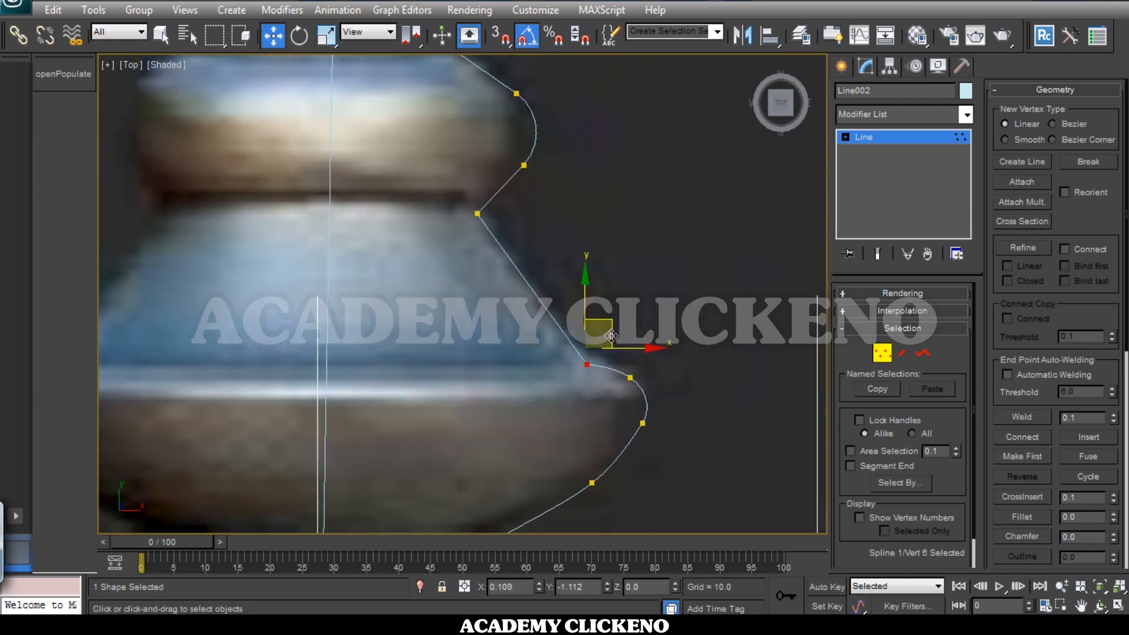
Reposition the profile vertices around the neck ring to match the reference image
{"action": "middle_click_drag", "start_coordinate": [601, 332], "coordinate": [595, 473]}
{"action": "left_click", "coordinate": [526, 306]}
{"action": "left_click_drag", "start_coordinate": [536, 281], "coordinate": [536, 278]}
{"action": "left_click", "coordinate": [471, 355]}
{"action": "left_click_drag", "start_coordinate": [472, 306], "coordinate": [472, 292]}
{"action": "scroll", "coordinate": [471, 292], "scroll_direction": "down", "scroll_amount": 2}
{"action": "middle_click_drag", "start_coordinate": [471, 291], "coordinate": [513, 415]}
{"action": "left_click", "coordinate": [479, 310]}
{"action": "left_click_drag", "start_coordinate": [504, 284], "coordinate": [509, 299]}
Fillet the profile corner on the underside of the crown
{"action": "middle_click_drag", "start_coordinate": [585, 294], "coordinate": [496, 343]}
{"action": "left_click", "coordinate": [527, 310]}
{"action": "left_click", "coordinate": [1022, 517]}
{"action": "left_click_drag", "start_coordinate": [527, 311], "coordinate": [530, 289]}
Change the point type of the vertex at the neck below the crown and move it slightly down
{"action": "right_click", "coordinate": [463, 340]}
{"action": "left_click", "coordinate": [442, 408]}
{"action": "left_click", "coordinate": [465, 339]}
{"action": "right_click", "coordinate": [465, 340]}
{"action": "left_click", "coordinate": [465, 339]}
{"action": "right_click", "coordinate": [465, 341]}
{"action": "left_click", "coordinate": [444, 245]}
{"action": "left_click_drag", "start_coordinate": [476, 329], "coordinate": [473, 338]}
Adjust the profile vertices along the band beneath the crown so its beads match the reference image
{"action": "scroll", "coordinate": [515, 337], "scroll_direction": "up", "scroll_amount": 3}
{"action": "left_click", "coordinate": [550, 343]}
{"action": "left_click", "coordinate": [548, 427]}
{"action": "scroll", "coordinate": [556, 306], "scroll_direction": "down", "scroll_amount": 3}
{"action": "scroll", "coordinate": [557, 306], "scroll_direction": "up", "scroll_amount": 3}
{"action": "middle_click_drag", "start_coordinate": [557, 303], "coordinate": [509, 488]}
{"action": "left_click", "coordinate": [575, 364]}
{"action": "left_click_drag", "start_coordinate": [574, 303], "coordinate": [574, 321]}
{"action": "left_click_drag", "start_coordinate": [596, 398], "coordinate": [595, 383]}
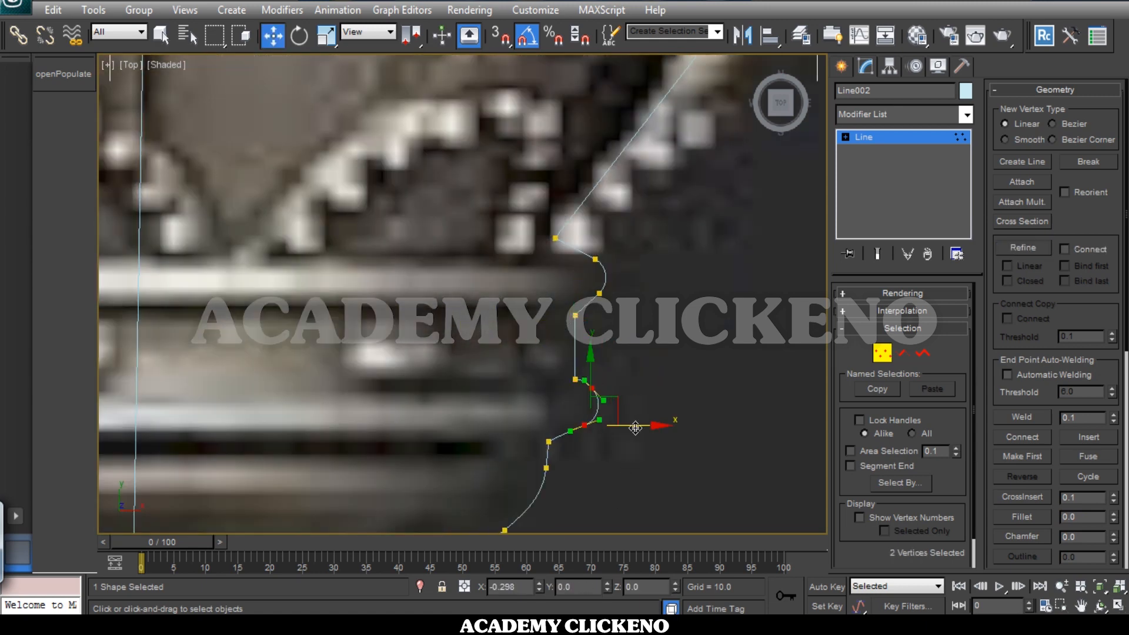
{"action": "middle_click_drag", "start_coordinate": [595, 281], "coordinate": [573, 446]}
{"action": "left_click", "coordinate": [534, 403]}
Change the point type of the profile vertex at the crown's widest point
{"action": "scroll", "coordinate": [567, 312], "scroll_direction": "down", "scroll_amount": 5}
{"action": "middle_click_drag", "start_coordinate": [567, 311], "coordinate": [544, 408]}
{"action": "left_click", "coordinate": [535, 333]}
{"action": "right_click", "coordinate": [529, 327]}
{"action": "left_click", "coordinate": [510, 236]}
{"action": "scroll", "coordinate": [599, 316], "scroll_direction": "up", "scroll_amount": 5}
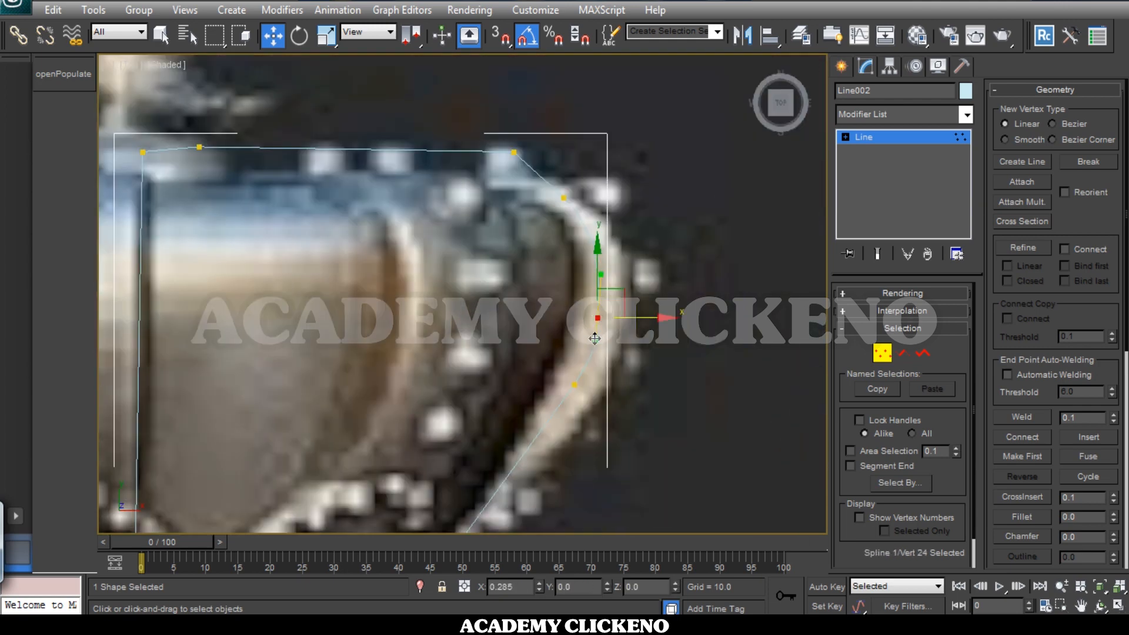
Reposition the vertices around the crown's upper rim and change their point type to follow the reference outline
{"action": "left_click_drag", "start_coordinate": [522, 136], "coordinate": [522, 155]}
{"action": "left_click", "coordinate": [514, 171]}
{"action": "right_click", "coordinate": [513, 197]}
{"action": "left_click", "coordinate": [486, 133]}
{"action": "middle_click_drag", "start_coordinate": [597, 318], "coordinate": [630, 192]}
{"action": "left_click", "coordinate": [630, 192]}
{"action": "left_click_drag", "start_coordinate": [653, 170], "coordinate": [665, 153]}
Set the profile's interpolation to 23 steps and revolve it with a Lathe modifier aligned to Min
{"action": "scroll", "coordinate": [597, 386], "scroll_direction": "down", "scroll_amount": 7}
{"action": "middle_click_drag", "start_coordinate": [598, 386], "coordinate": [656, 227]}
{"action": "left_click", "coordinate": [656, 228]}
{"action": "left_click", "coordinate": [902, 310]}
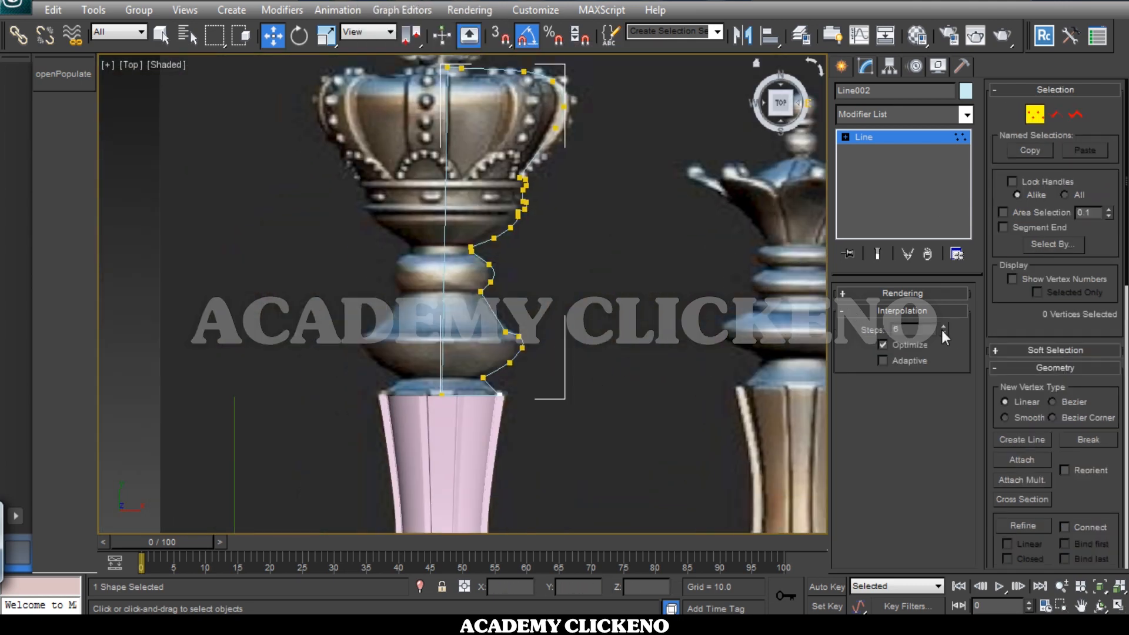
{"action": "left_click", "coordinate": [966, 114]}
{"action": "scroll", "coordinate": [977, 284], "scroll_direction": "down", "scroll_amount": 5}
{"action": "left_click", "coordinate": [935, 442]}
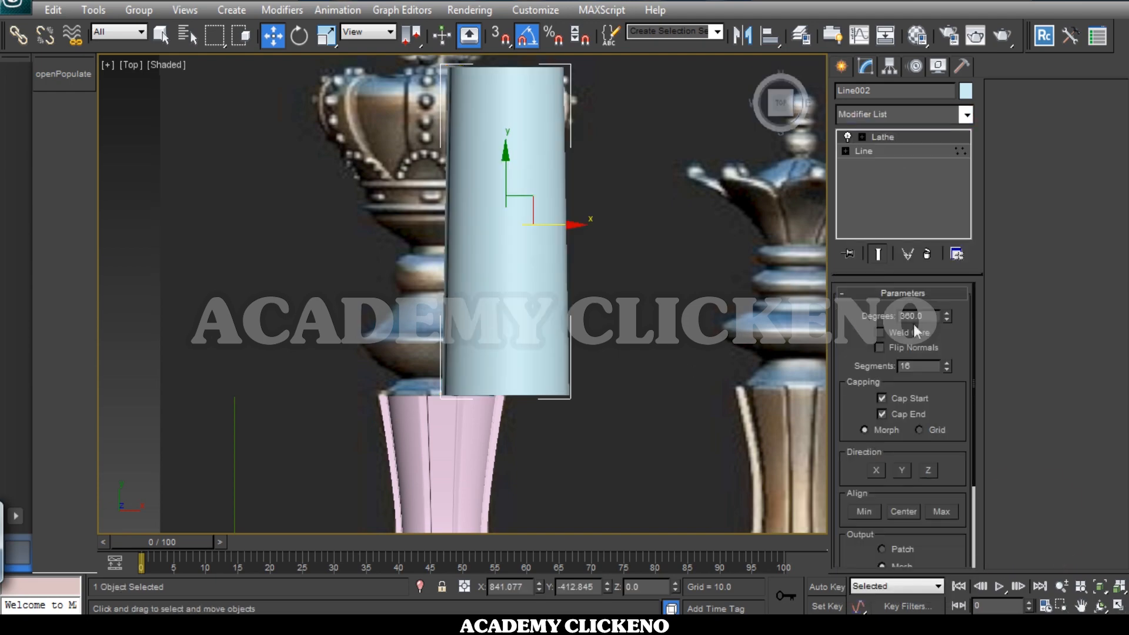
{"action": "left_click", "coordinate": [864, 511]}
Adjust the profile's lowest outer vertex where the head meets the column top, and return to the Lathe level
{"action": "middle_click_drag", "start_coordinate": [622, 250], "coordinate": [660, 397]}
{"action": "scroll", "coordinate": [534, 400], "scroll_direction": "up", "scroll_amount": 3}
{"action": "middle_click_drag", "start_coordinate": [511, 508], "coordinate": [529, 406]}
{"action": "key", "text": "t"}
{"action": "left_click", "coordinate": [846, 151]}
{"action": "left_click", "coordinate": [875, 166]}
{"action": "scroll", "coordinate": [603, 416], "scroll_direction": "up", "scroll_amount": 5}
{"action": "middle_click_drag", "start_coordinate": [603, 415], "coordinate": [555, 329]}
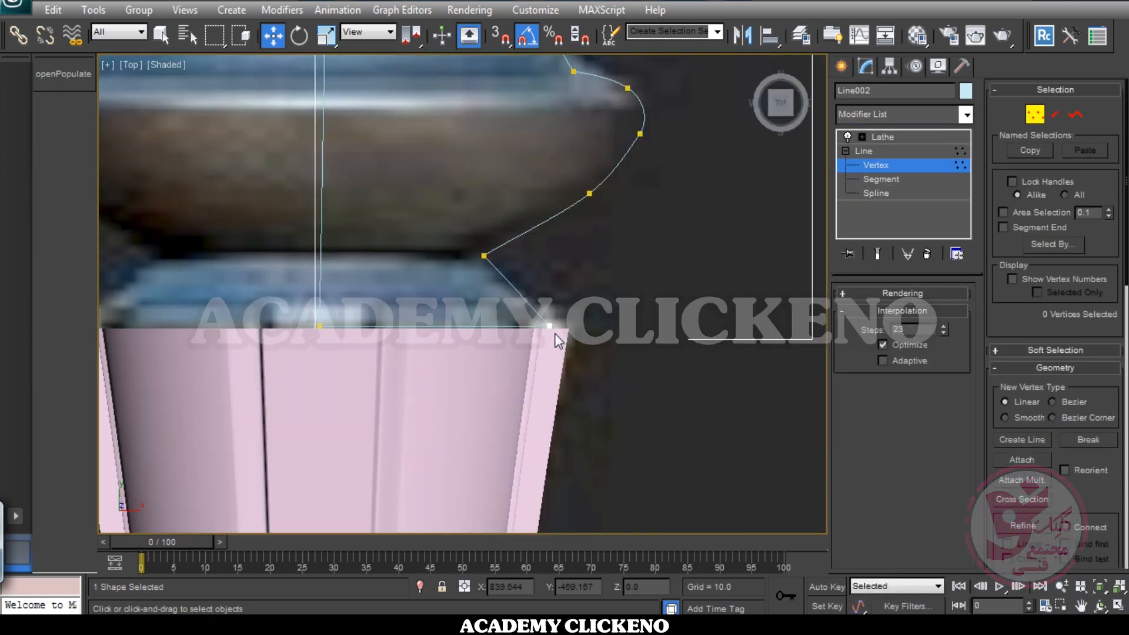
{"action": "left_click", "coordinate": [554, 327]}
{"action": "mouse_move", "coordinate": [588, 412]}
{"action": "middle_mouse_down", "text": "alt"}
{"action": "mouse_move", "coordinate": [594, 429]}
{"action": "mouse_move", "coordinate": [599, 402]}
{"action": "middle_mouse_up", "text": "alt"}
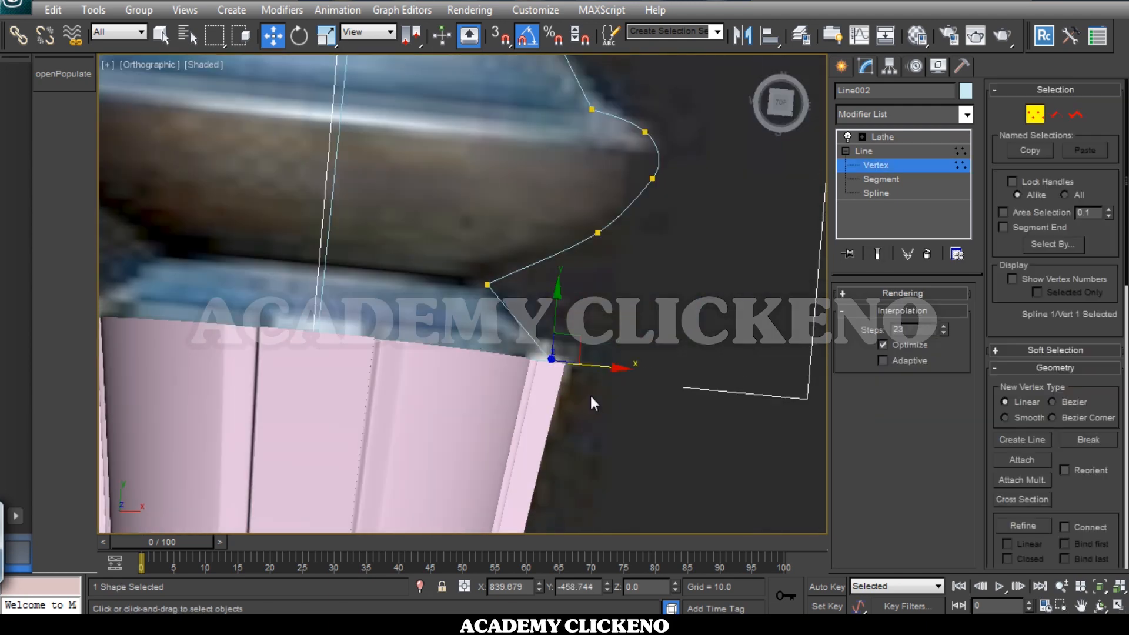
{"action": "left_click_drag", "start_coordinate": [558, 314], "coordinate": [558, 315]}
{"action": "left_click", "coordinate": [882, 137]}
{"action": "middle_click_drag", "start_coordinate": [708, 224], "coordinate": [699, 203], "text": "alt"}
Set the Lathe to 130 segments, checking the mesh density with edged faces before returning to plain shading
{"action": "left_click", "coordinate": [780, 103]}
{"action": "scroll", "coordinate": [618, 294], "scroll_direction": "down", "scroll_amount": 4}
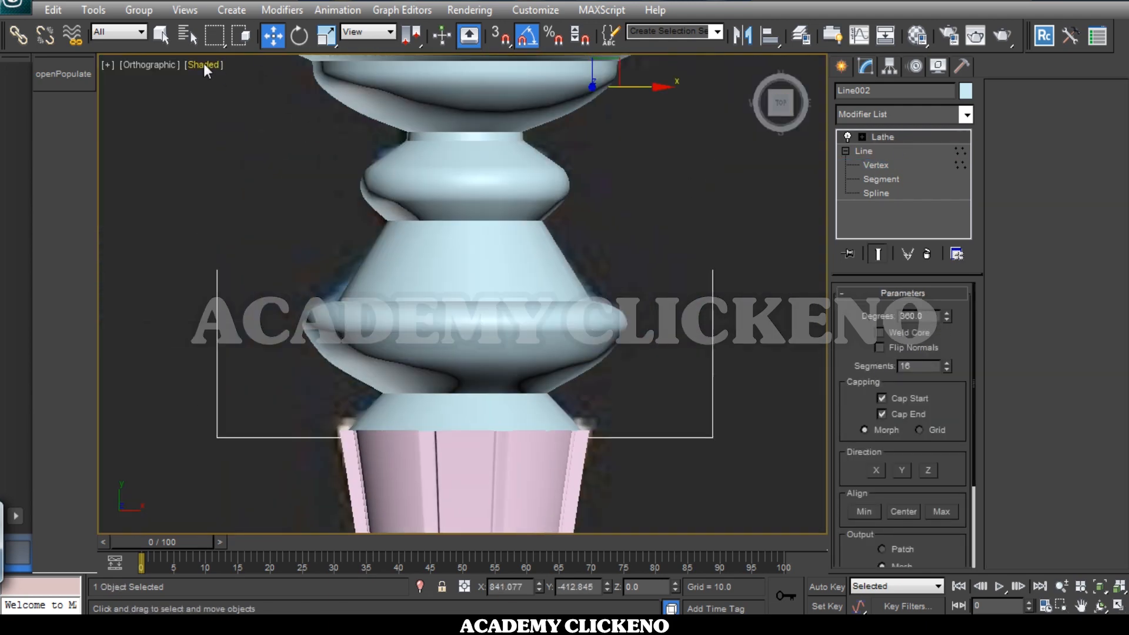
{"action": "left_click", "coordinate": [204, 65]}
{"action": "left_click", "coordinate": [247, 134]}
{"action": "left_click_drag", "start_coordinate": [947, 364], "coordinate": [947, 271]}
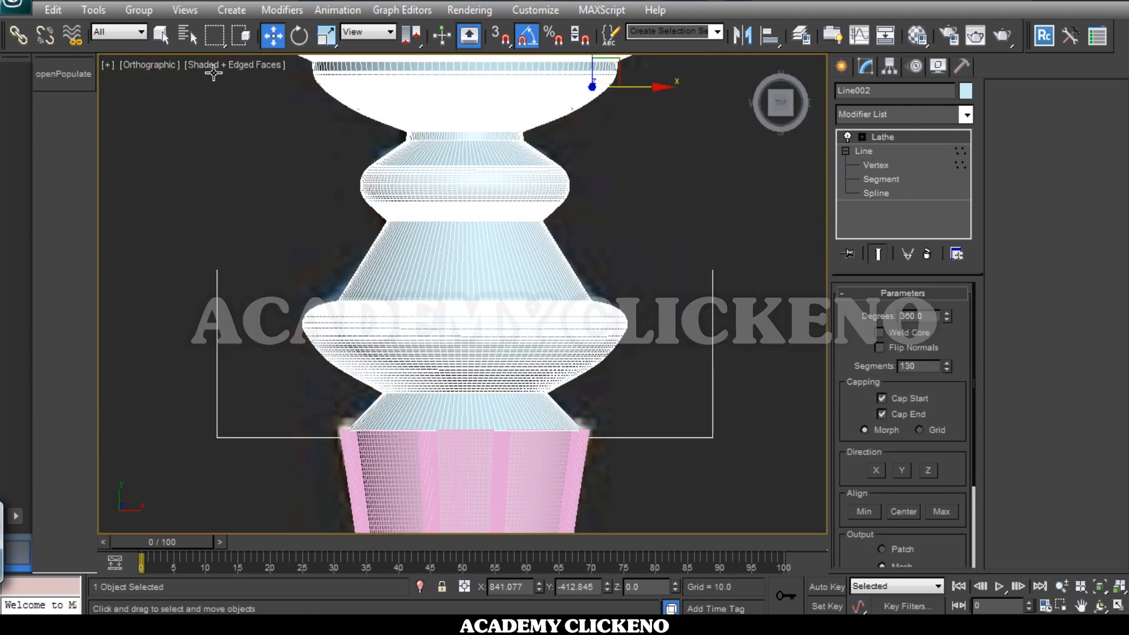
{"action": "left_click", "coordinate": [218, 67]}
{"action": "left_click", "coordinate": [256, 134]}
Move the lathed head about 96 units along negative X to uncover the king's crown in the reference image
{"action": "scroll", "coordinate": [668, 112], "scroll_direction": "down", "scroll_amount": 3}
{"action": "middle_click_drag", "start_coordinate": [668, 112], "coordinate": [653, 243]}
{"action": "left_click", "coordinate": [653, 243]}
{"action": "scroll", "coordinate": [540, 326], "scroll_direction": "down", "scroll_amount": 3}
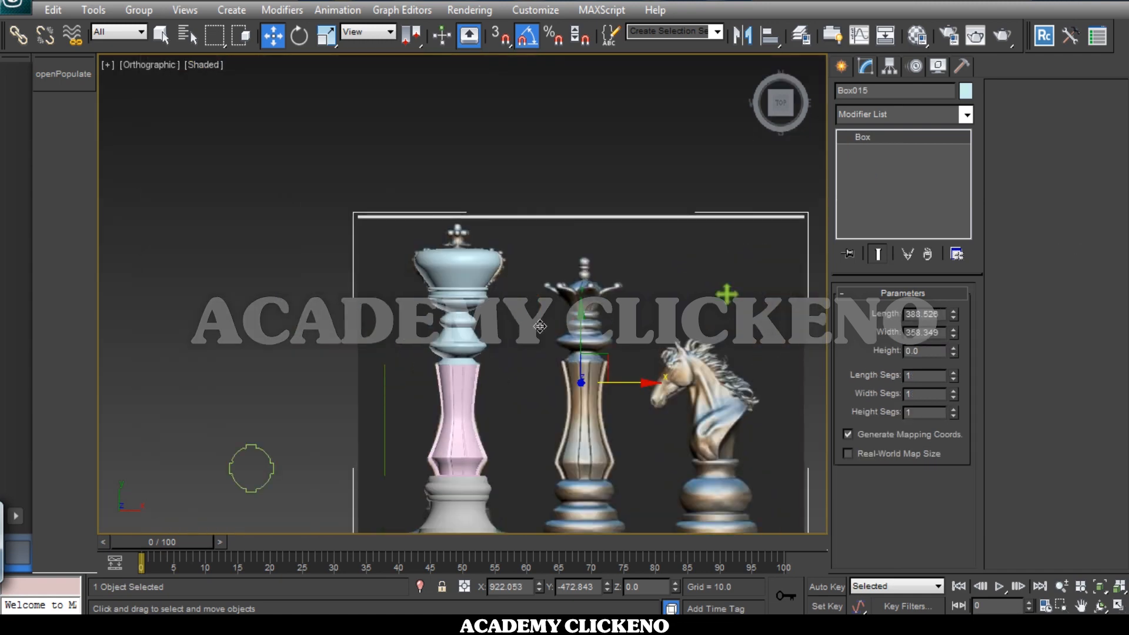
{"action": "middle_click_drag", "start_coordinate": [456, 378], "coordinate": [439, 411]}
{"action": "left_click", "coordinate": [311, 414]}
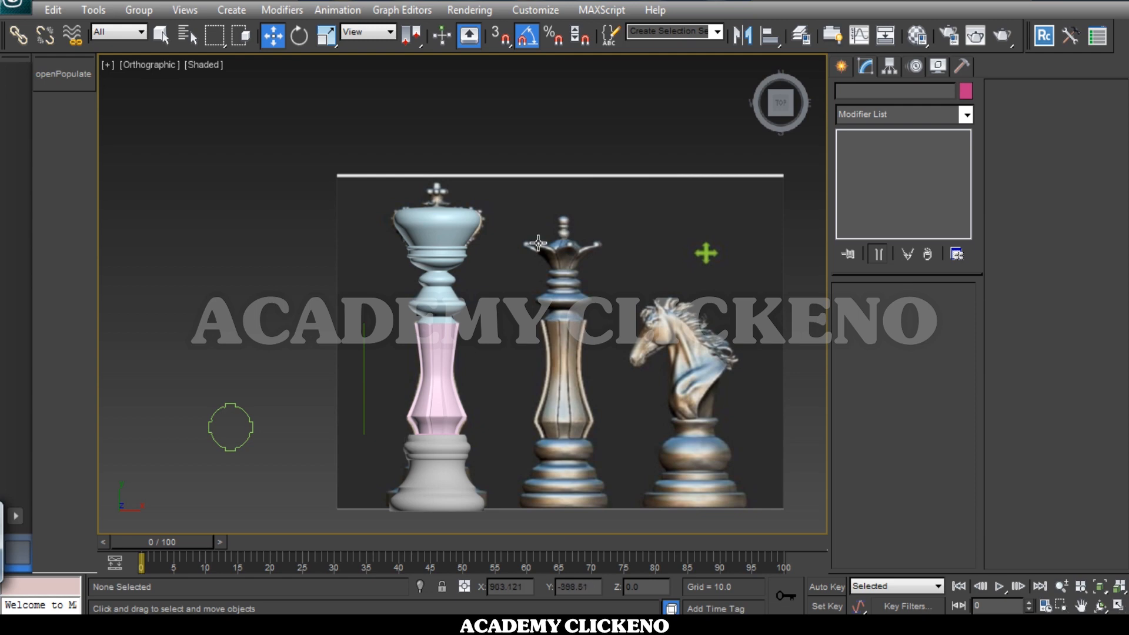
{"action": "scroll", "coordinate": [462, 217], "scroll_direction": "up", "scroll_amount": 3}
{"action": "scroll", "coordinate": [463, 313], "scroll_direction": "down", "scroll_amount": 2}
{"action": "left_click", "coordinate": [445, 367]}
{"action": "left_click_drag", "start_coordinate": [509, 318], "coordinate": [338, 346]}
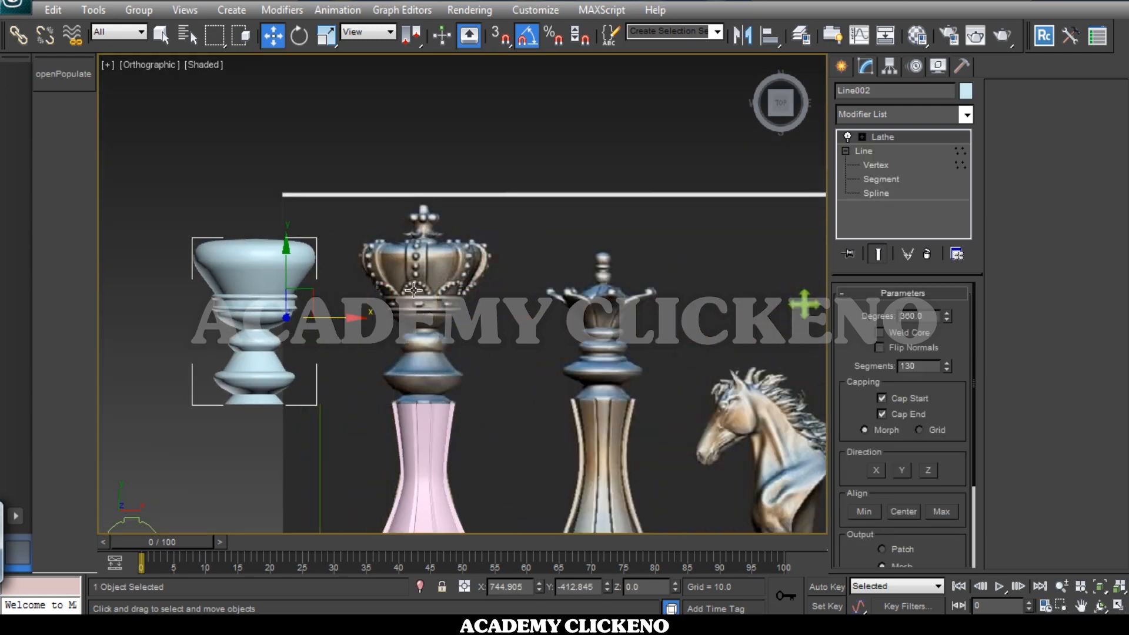
Draw a four-point line along the lathed crown's outer side, from its lower edge over the rim to the top centre
{"action": "left_click", "coordinate": [842, 66]}
{"action": "left_click", "coordinate": [873, 193]}
{"action": "scroll", "coordinate": [319, 288], "scroll_direction": "up", "scroll_amount": 4}
{"action": "middle_click_drag", "start_coordinate": [319, 288], "coordinate": [408, 369]}
{"action": "left_click", "coordinate": [334, 391]}
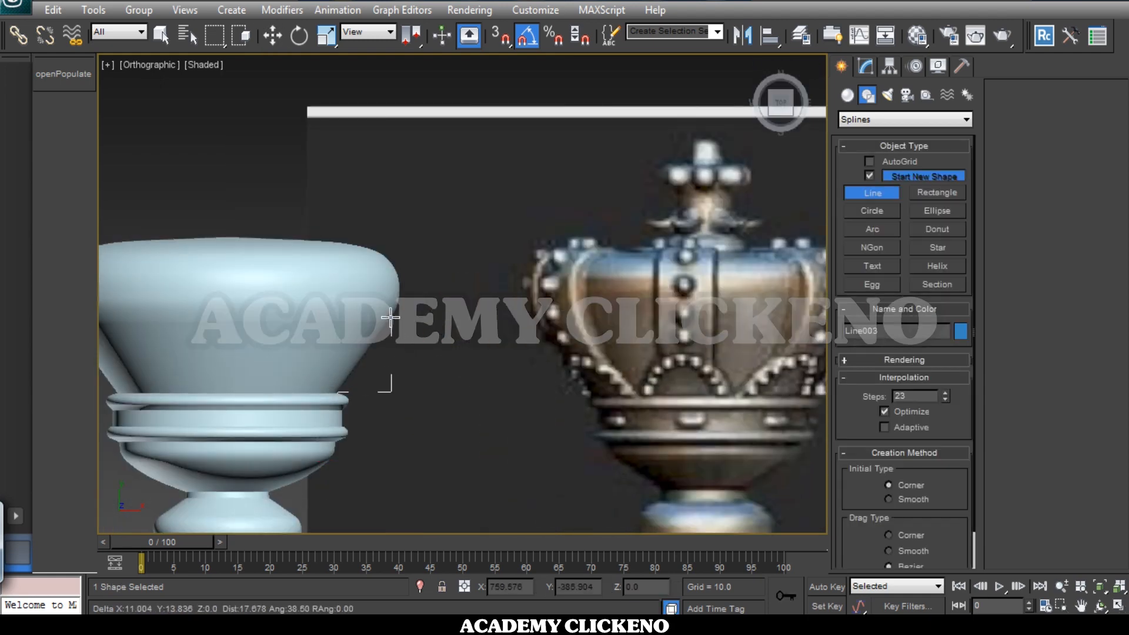
{"action": "left_click", "coordinate": [353, 243]}
{"action": "left_click", "coordinate": [232, 238]}
{"action": "right_click", "coordinate": [295, 186]}
Select all four vertices of the new line and change their point type so it curves around the crown
{"action": "left_click", "coordinate": [866, 66]}
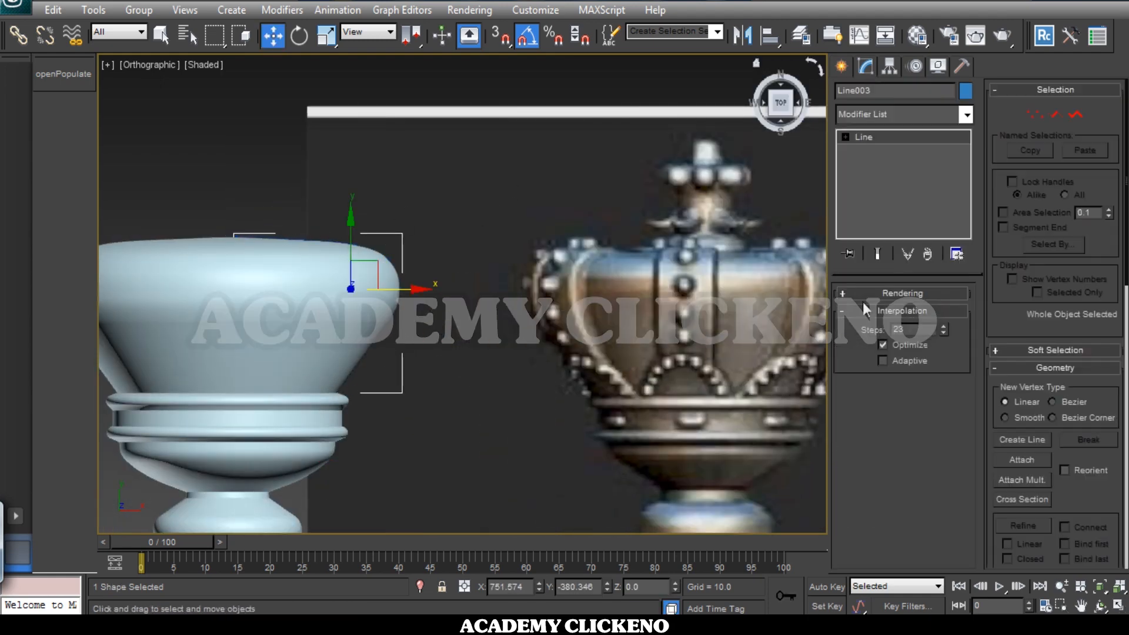
{"action": "left_click", "coordinate": [1036, 114]}
{"action": "middle_click_drag", "start_coordinate": [407, 381], "coordinate": [452, 369]}
{"action": "left_click_drag", "start_coordinate": [451, 368], "coordinate": [255, 197]}
{"action": "right_click", "coordinate": [390, 229]}
{"action": "left_click", "coordinate": [363, 139]}
{"action": "middle_click_drag", "start_coordinate": [388, 176], "coordinate": [398, 179]}
Make the line renderable in renderer and viewport with a rectangular section of length 10.26, and increase its width
{"action": "left_click", "coordinate": [902, 293]}
{"action": "left_click", "coordinate": [846, 307]}
{"action": "left_click", "coordinate": [846, 319]}
{"action": "left_click", "coordinate": [882, 468]}
{"action": "middle_click_drag", "start_coordinate": [594, 329], "coordinate": [559, 223], "text": "alt"}
{"action": "left_click_drag", "start_coordinate": [948, 488], "coordinate": [974, 415]}
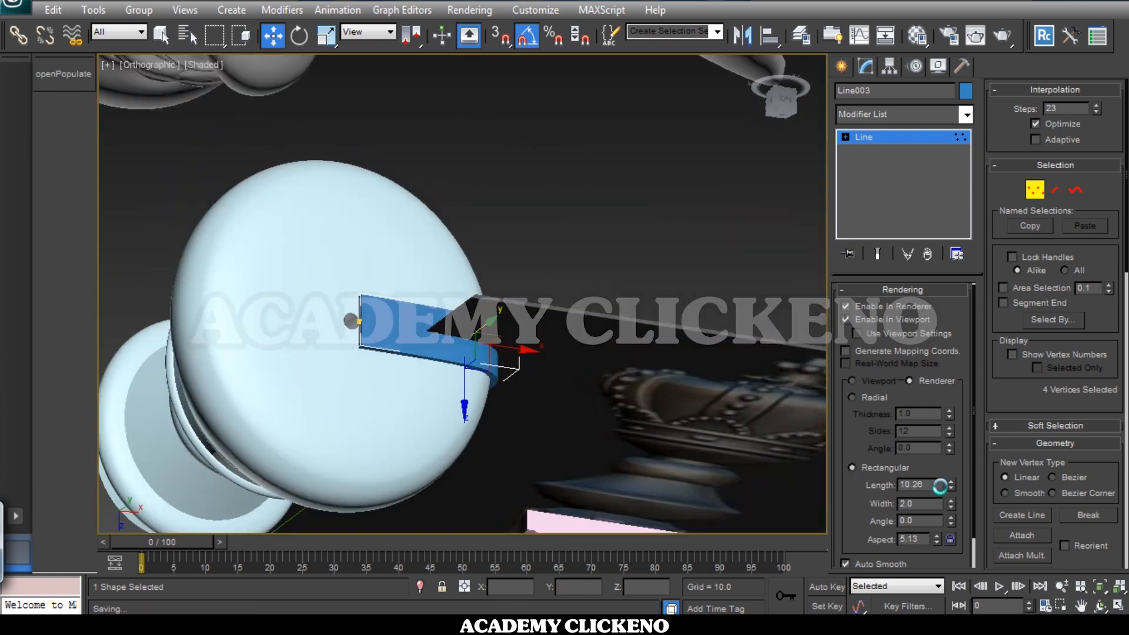
{"action": "key", "text": "t"}
{"action": "left_click_drag", "start_coordinate": [952, 505], "coordinate": [965, 432]}
Reposition the strip's vertices to hug the crown's side and set its section width to 3.115
{"action": "scroll", "coordinate": [497, 349], "scroll_direction": "up", "scroll_amount": 5}
{"action": "middle_click_drag", "start_coordinate": [494, 349], "coordinate": [602, 375]}
{"action": "left_click", "coordinate": [533, 337]}
{"action": "left_click_drag", "start_coordinate": [555, 317], "coordinate": [560, 325]}
{"action": "left_click", "coordinate": [433, 482]}
{"action": "left_click_drag", "start_coordinate": [454, 461], "coordinate": [452, 466]}
{"action": "left_click", "coordinate": [460, 457]}
{"action": "scroll", "coordinate": [460, 457], "scroll_direction": "down", "scroll_amount": 2}
{"action": "scroll", "coordinate": [460, 457], "scroll_direction": "up", "scroll_amount": 2}
{"action": "left_click_drag", "start_coordinate": [951, 506], "coordinate": [953, 528]}
{"action": "scroll", "coordinate": [776, 235], "scroll_direction": "down", "scroll_amount": 4}
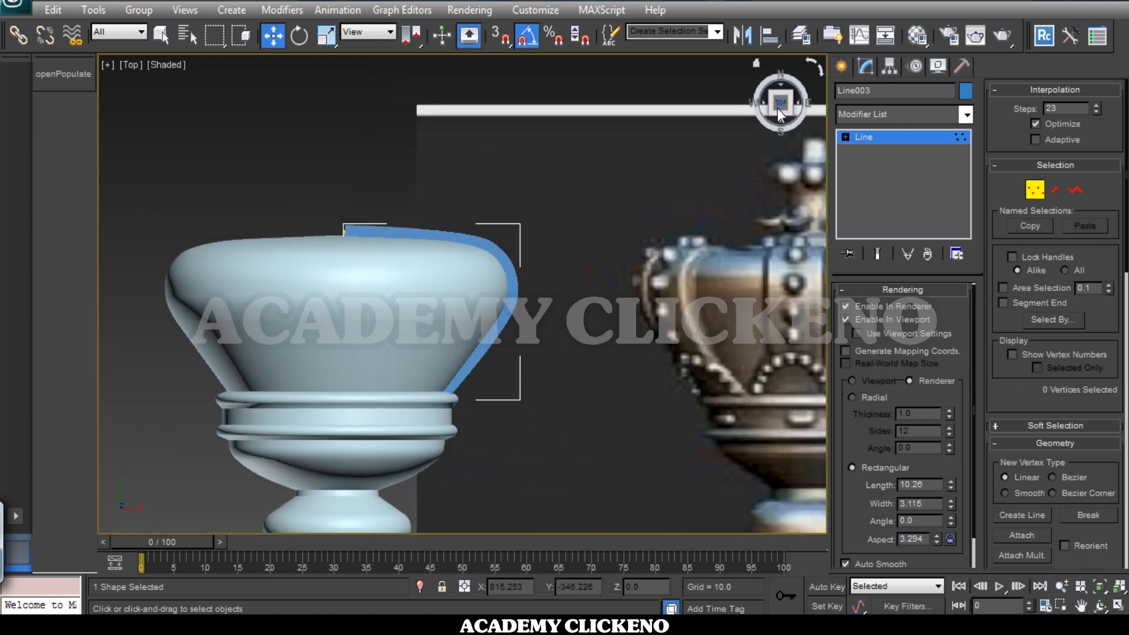
Convert the crown strip to an Editable Mesh
{"action": "scroll", "coordinate": [559, 305], "scroll_direction": "down", "scroll_amount": 3}
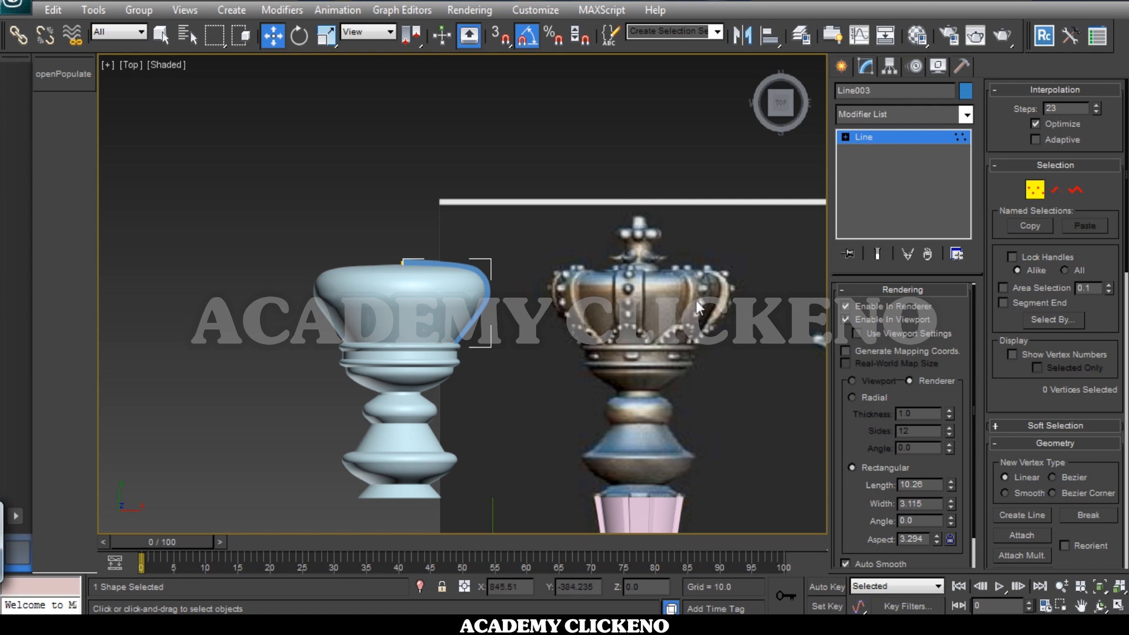
{"action": "left_click", "coordinate": [841, 67]}
{"action": "left_click", "coordinate": [705, 162]}
{"action": "scroll", "coordinate": [579, 262], "scroll_direction": "down", "scroll_amount": 3}
{"action": "left_click", "coordinate": [488, 288]}
{"action": "scroll", "coordinate": [464, 294], "scroll_direction": "up", "scroll_amount": 4}
{"action": "left_click", "coordinate": [615, 205]}
{"action": "right_click", "coordinate": [616, 206]}
{"action": "mouse_move", "coordinate": [715, 367]}
{"action": "left_click", "coordinate": [823, 382]}
{"action": "scroll", "coordinate": [209, 292], "scroll_direction": "up", "scroll_amount": 2}
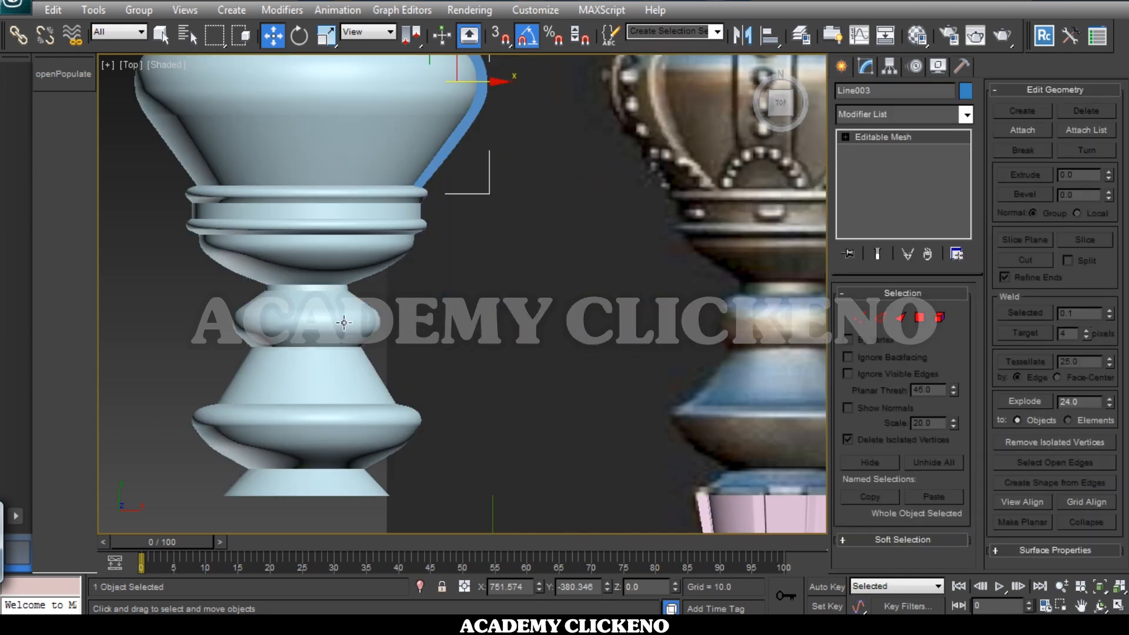
Center the lathed head's pivot on the object and copy its X coordinate
{"action": "scroll", "coordinate": [469, 253], "scroll_direction": "down", "scroll_amount": 2}
{"action": "left_click", "coordinate": [368, 173]}
{"action": "left_click", "coordinate": [890, 66]}
{"action": "scroll", "coordinate": [447, 209], "scroll_direction": "down", "scroll_amount": 3}
{"action": "right_click", "coordinate": [509, 586]}
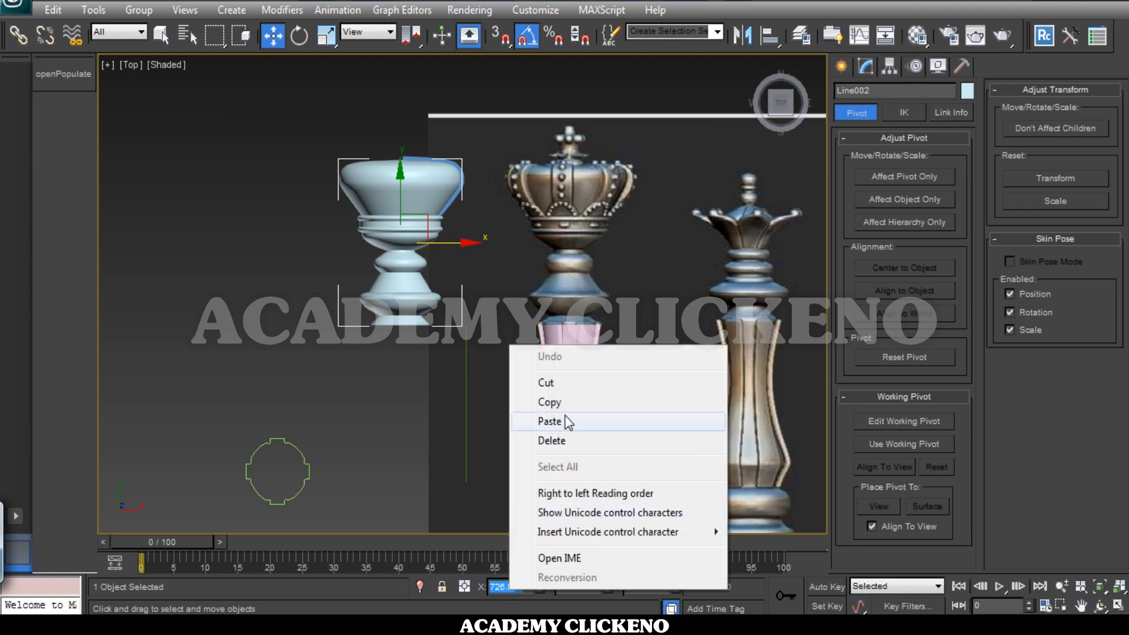
{"action": "left_click", "coordinate": [549, 402]}
Move only the strip's pivot to X 726.822 so it lies on the head's central axis
{"action": "scroll", "coordinate": [474, 214], "scroll_direction": "up", "scroll_amount": 3}
{"action": "left_click", "coordinate": [435, 138]}
{"action": "left_click", "coordinate": [912, 180]}
{"action": "double_click", "coordinate": [506, 587]}
{"action": "type", "text": "726.822"}
{"action": "left_click", "coordinate": [583, 587]}
{"action": "left_click", "coordinate": [905, 178]}
Rotate-copy the strip around the crown's axis at 60-degree snapped steps, making five copies
{"action": "middle_click_drag", "start_coordinate": [450, 176], "coordinate": [528, 40]}
{"action": "scroll", "coordinate": [590, 318], "scroll_direction": "down", "scroll_amount": 4}
{"action": "right_click", "coordinate": [527, 36]}
{"action": "left_click", "coordinate": [666, 187]}
{"action": "left_click", "coordinate": [299, 37]}
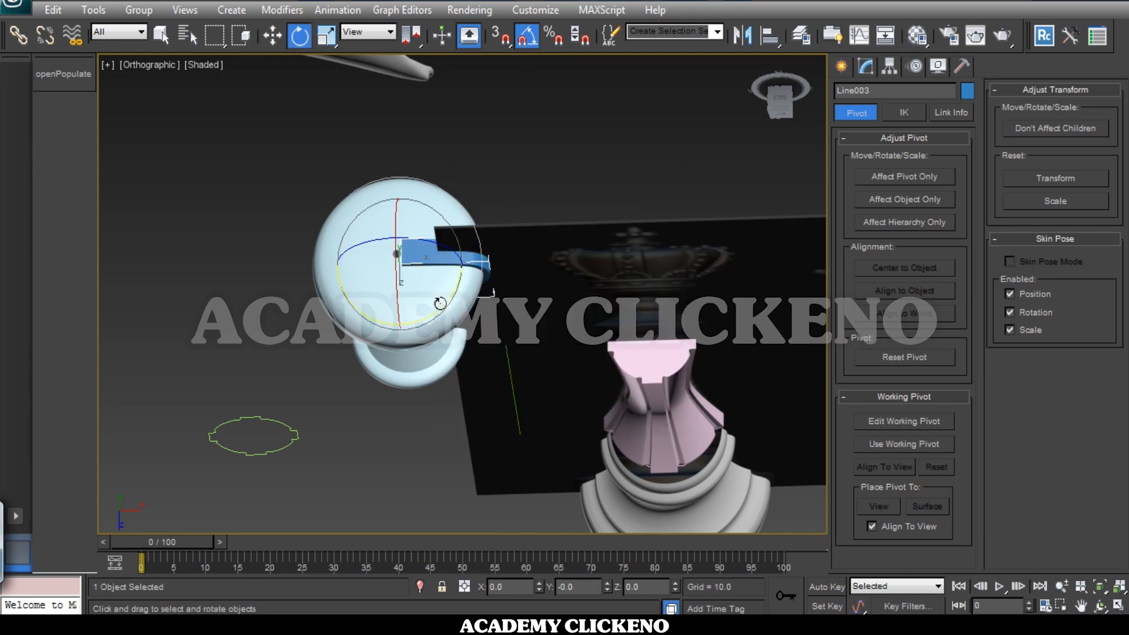
{"action": "left_click_drag", "start_coordinate": [440, 303], "coordinate": [571, 295], "text": "shift"}
{"action": "key", "text": "Return"}
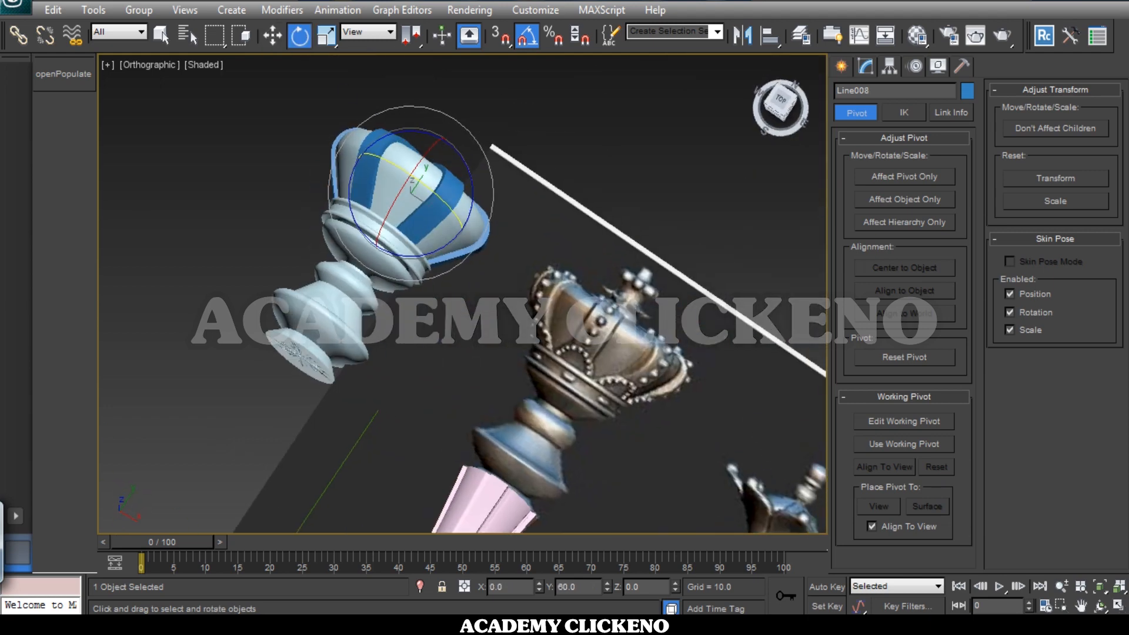
Select all six strips and rotate them together about the crown's axis so that one faces the front
{"action": "middle_click_drag", "start_coordinate": [338, 253], "coordinate": [400, 363], "text": "alt"}
{"action": "left_click", "coordinate": [360, 197], "text": "ctrl"}
{"action": "left_click", "coordinate": [468, 247], "text": "ctrl"}
{"action": "left_click", "coordinate": [432, 293], "text": "ctrl"}
{"action": "left_click", "coordinate": [366, 294], "text": "ctrl"}
{"action": "left_click", "coordinate": [338, 247], "text": "ctrl"}
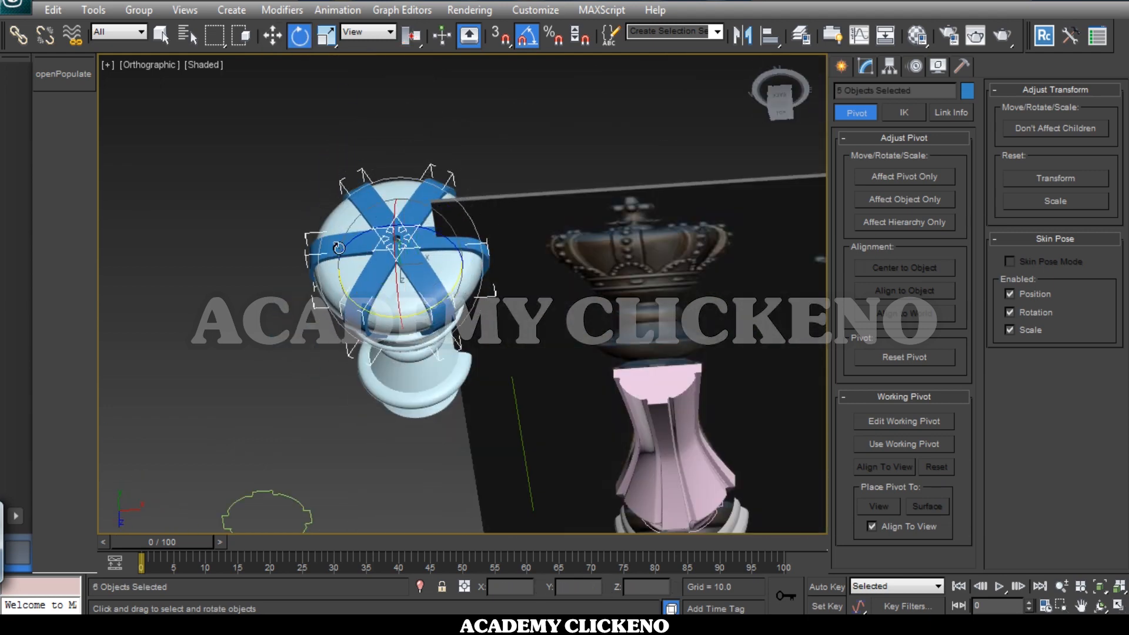
{"action": "right_click", "coordinate": [527, 37]}
{"action": "left_click_drag", "start_coordinate": [577, 316], "coordinate": [536, 317]}
{"action": "left_click", "coordinate": [660, 184]}
{"action": "left_click_drag", "start_coordinate": [409, 315], "coordinate": [467, 309]}
{"action": "left_click", "coordinate": [776, 117]}
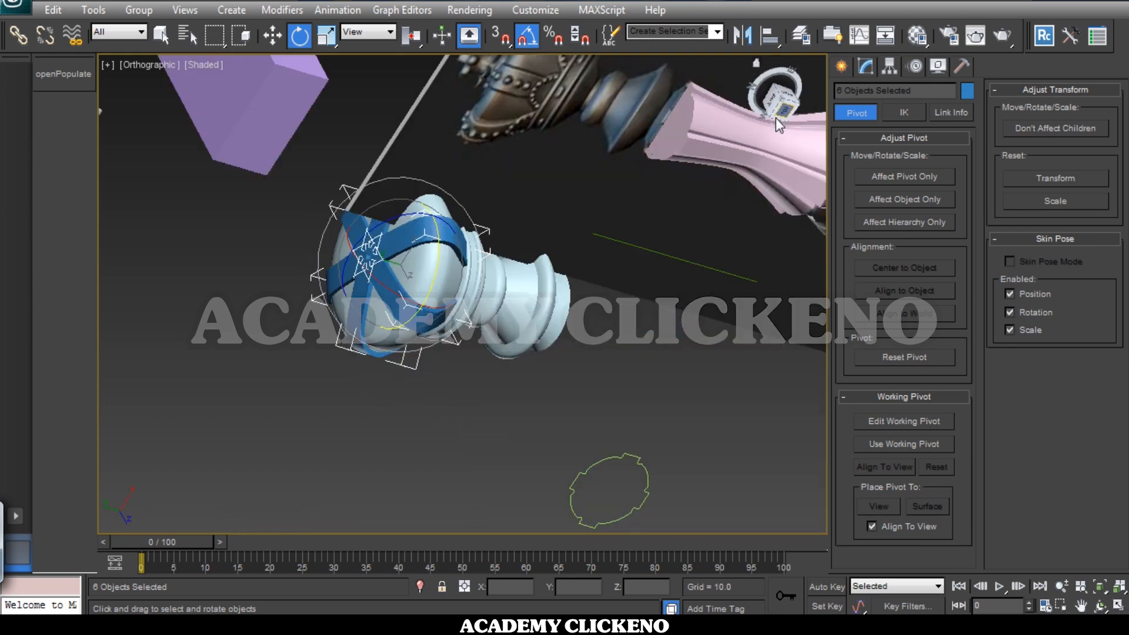
{"action": "scroll", "coordinate": [440, 257], "scroll_direction": "up", "scroll_amount": 4}
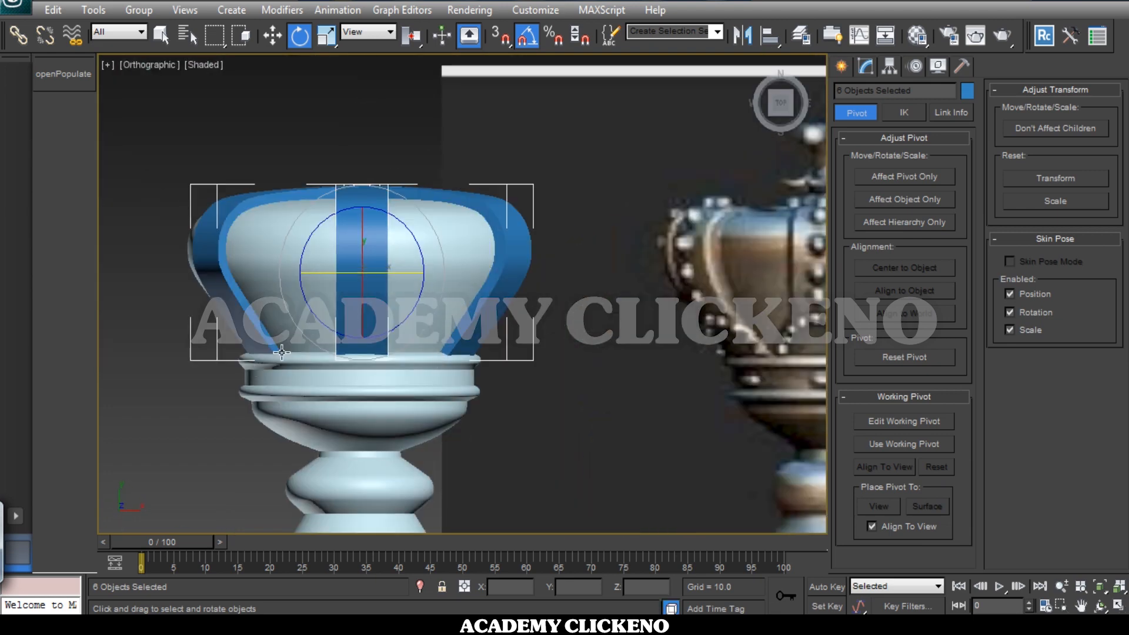
Create a flat cylinder with a radius of about 11.9 beside the crown
{"action": "scroll", "coordinate": [416, 351], "scroll_direction": "down", "scroll_amount": 2}
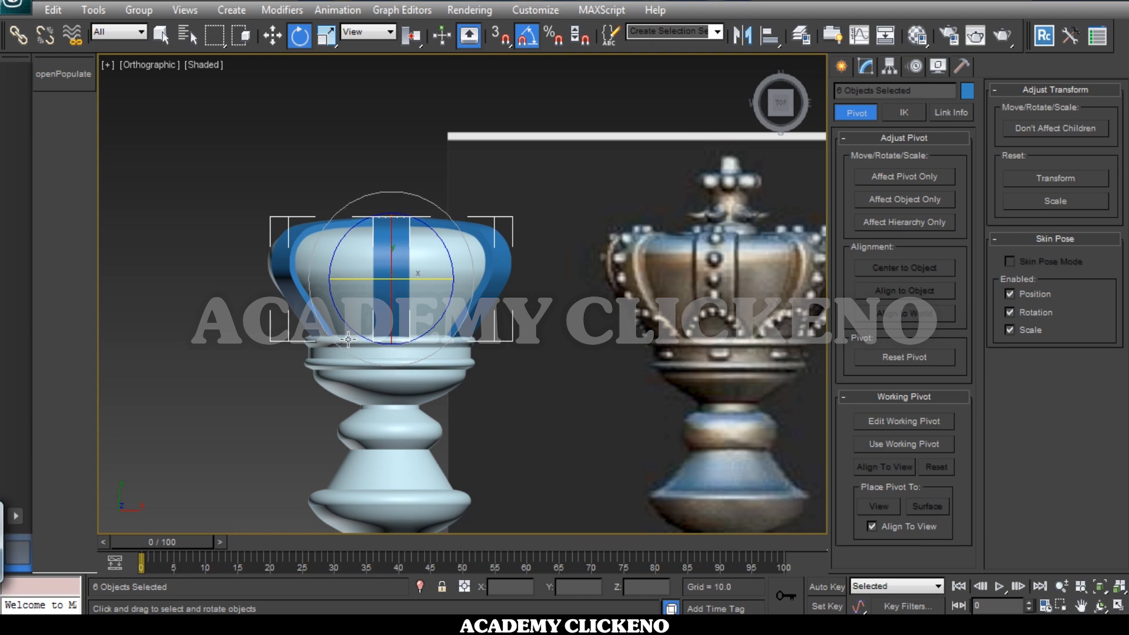
{"action": "left_click", "coordinate": [841, 66]}
{"action": "left_click", "coordinate": [847, 95]}
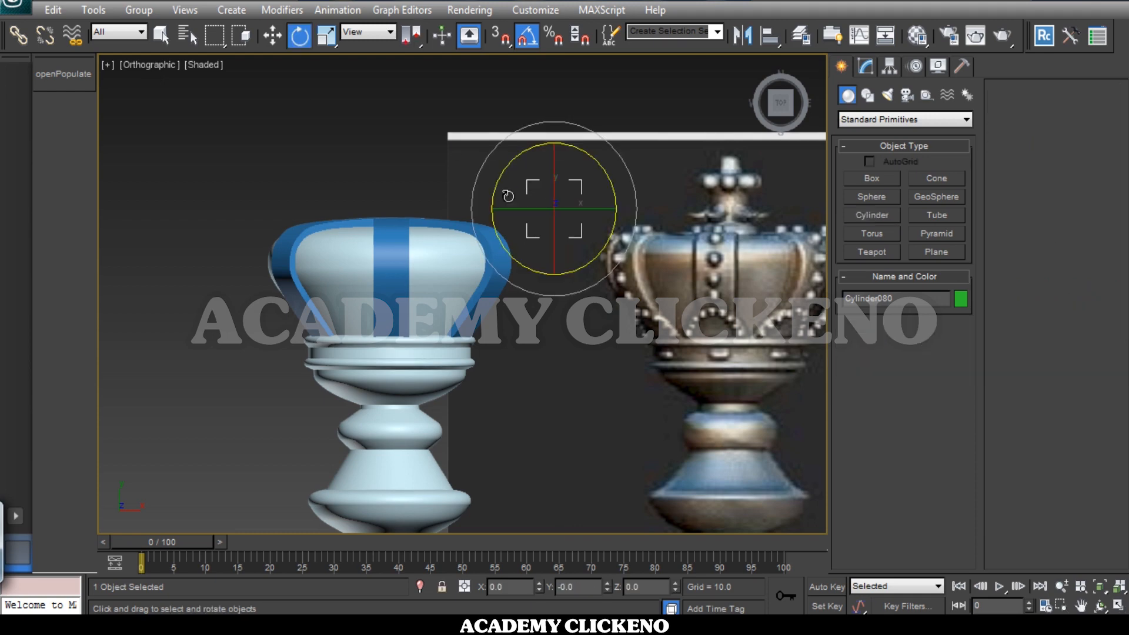
{"action": "left_click", "coordinate": [141, 65]}
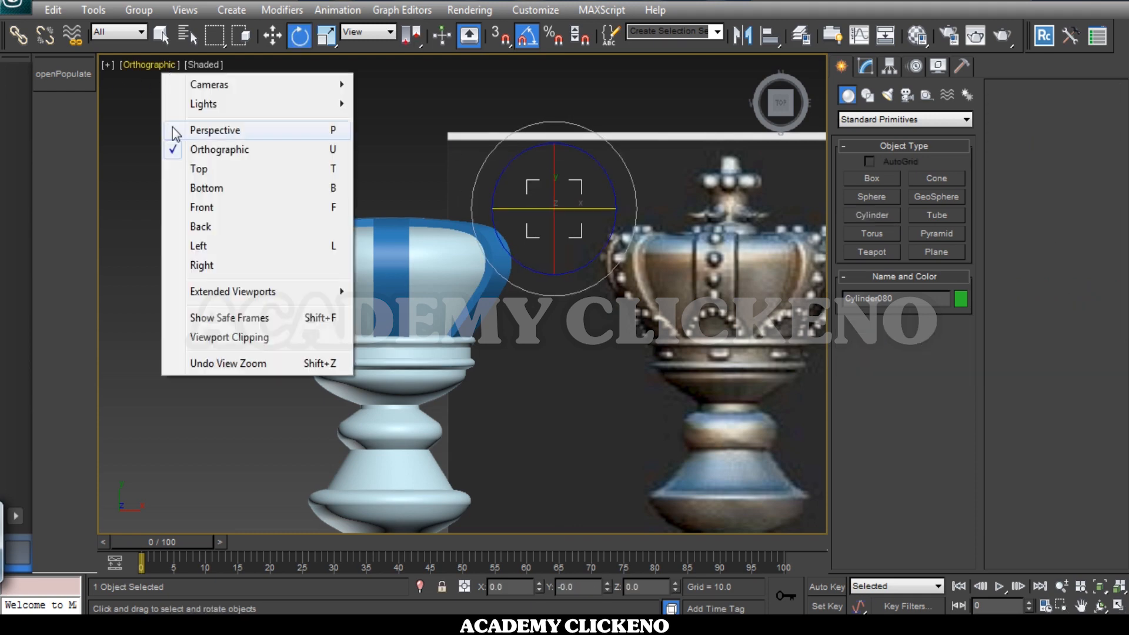
{"action": "left_click", "coordinate": [194, 167]}
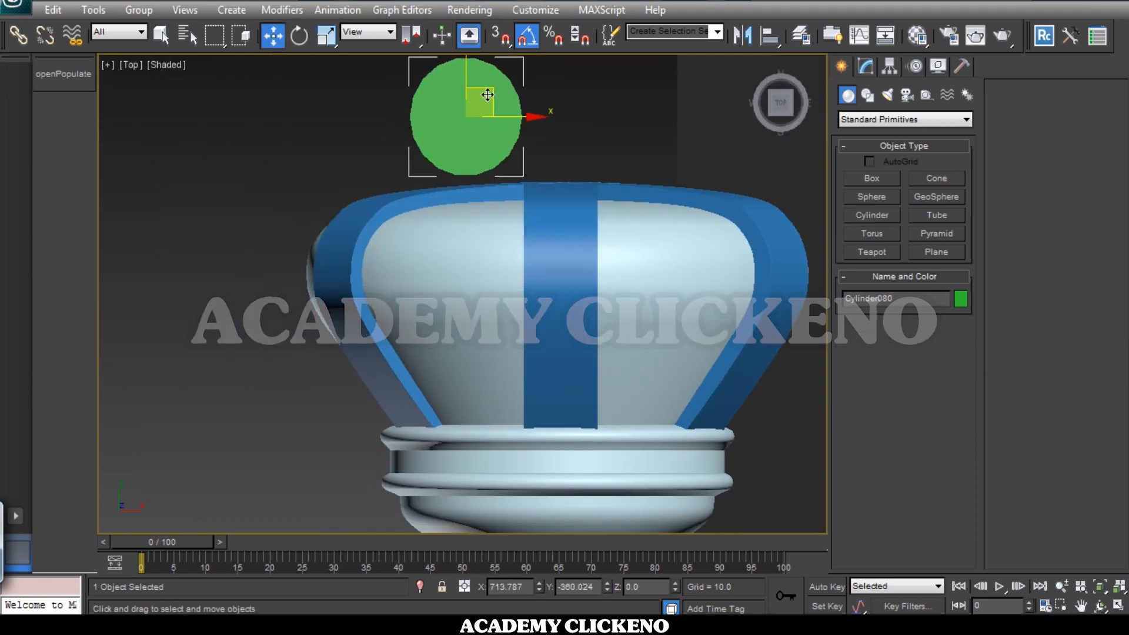
Move the cylinder onto the foot of the crown's front strip
{"action": "right_click", "coordinate": [273, 36]}
{"action": "middle_click_drag", "start_coordinate": [563, 340], "coordinate": [604, 262]}
{"action": "left_click_drag", "start_coordinate": [566, 323], "coordinate": [635, 323]}
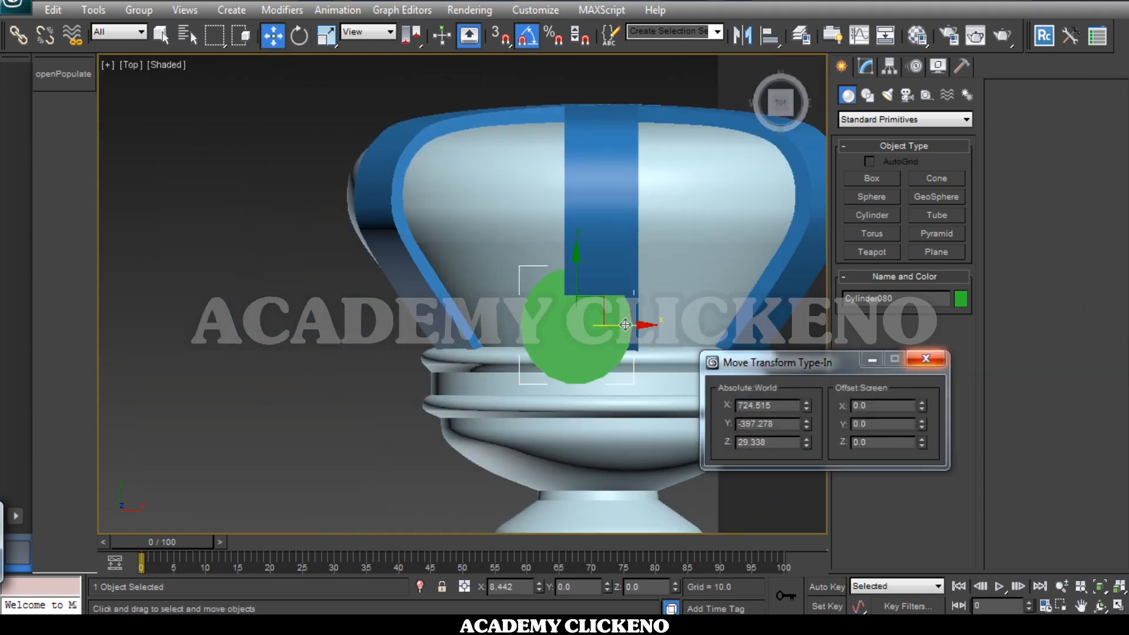
{"action": "left_click_drag", "start_coordinate": [780, 362], "coordinate": [214, 330]}
{"action": "left_click", "coordinate": [865, 67]}
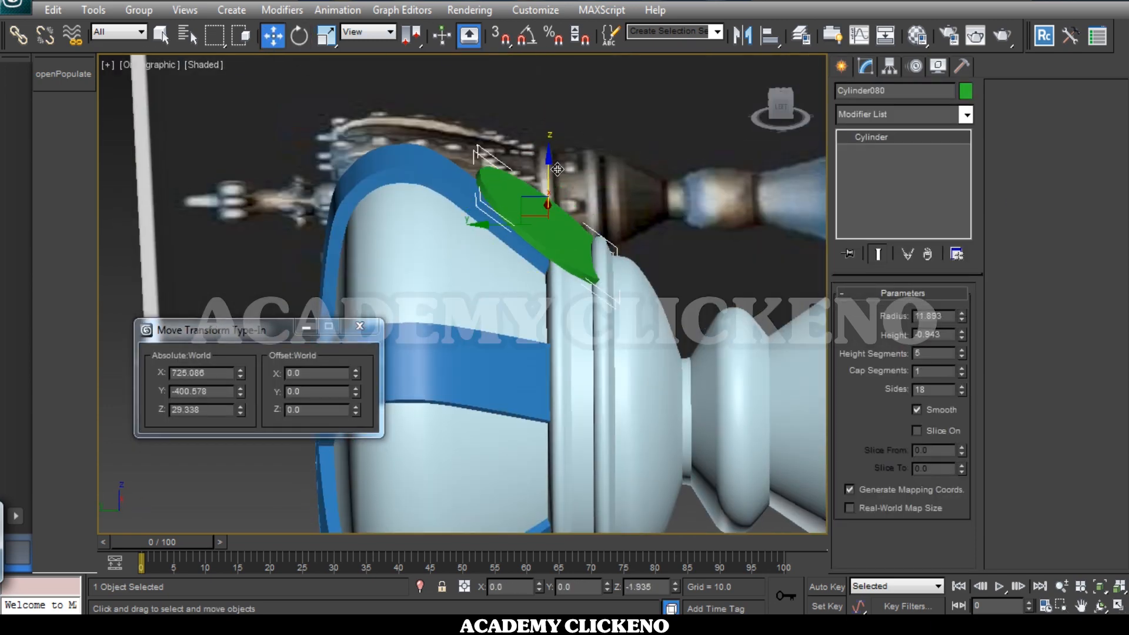
Resize the cylinder to radius 12.844 with 30 sides and seat it against the crown's slope behind the front strip at X 726.822
{"action": "left_click", "coordinate": [784, 103]}
{"action": "key", "text": "e"}
{"action": "scroll", "coordinate": [600, 312], "scroll_direction": "up", "scroll_amount": 3}
{"action": "left_click_drag", "start_coordinate": [588, 186], "coordinate": [590, 191]}
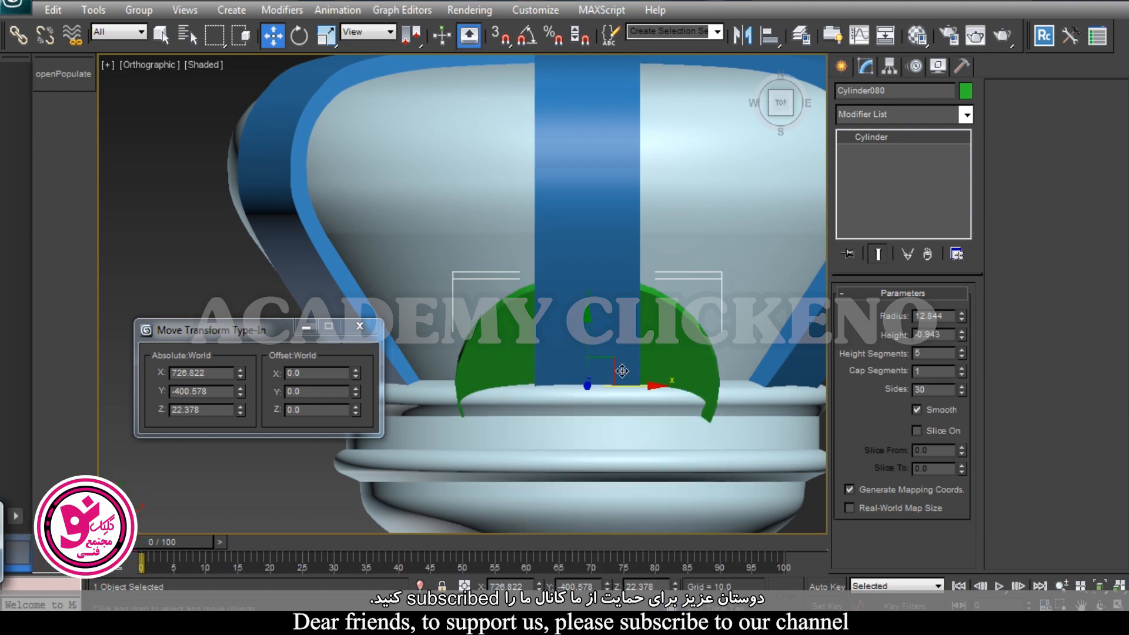
{"action": "scroll", "coordinate": [794, 102], "scroll_direction": "down", "scroll_amount": 3}
{"action": "left_click_drag", "start_coordinate": [781, 103], "coordinate": [772, 127]}
{"action": "left_click", "coordinate": [780, 103]}
{"action": "scroll", "coordinate": [607, 386], "scroll_direction": "up", "scroll_amount": 3}
{"action": "left_click_drag", "start_coordinate": [673, 394], "coordinate": [668, 394]}
Adjust the cylinder's height and its number of height segments
{"action": "left_click_drag", "start_coordinate": [781, 104], "coordinate": [819, 73]}
{"action": "left_click", "coordinate": [962, 351]}
{"action": "left_click", "coordinate": [963, 352]}
{"action": "left_click_drag", "start_coordinate": [962, 336], "coordinate": [971, 502]}
{"action": "mouse_move", "coordinate": [781, 104]}
{"action": "left_mouse_down"}
{"action": "mouse_move", "coordinate": [742, 125]}
{"action": "mouse_move", "coordinate": [779, 118]}
{"action": "left_mouse_up"}
{"action": "key", "text": "e"}
{"action": "left_click", "coordinate": [841, 66]}
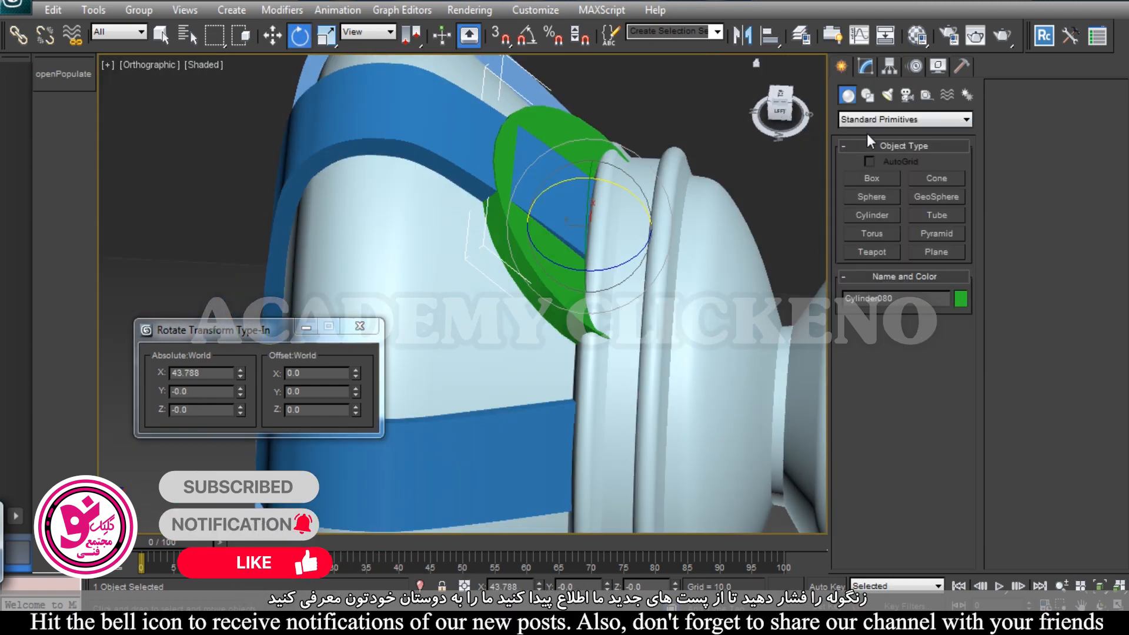
Convert the cylinder to an editable mesh and add a Bend modifier to it
{"action": "right_click", "coordinate": [522, 222]}
{"action": "mouse_move", "coordinate": [562, 388]}
{"action": "left_click", "coordinate": [740, 389]}
{"action": "left_click", "coordinate": [966, 114]}
{"action": "left_click_drag", "start_coordinate": [969, 187], "coordinate": [970, 235]}
{"action": "left_click", "coordinate": [858, 219]}
Bend the disc 48.5 degrees on the X axis so it follows the crown's curvature
{"action": "left_click_drag", "start_coordinate": [781, 106], "coordinate": [842, 109]}
{"action": "left_click", "coordinate": [945, 328]}
{"action": "left_click_drag", "start_coordinate": [236, 330], "coordinate": [236, 380]}
{"action": "left_click_drag", "start_coordinate": [781, 110], "coordinate": [742, 115]}
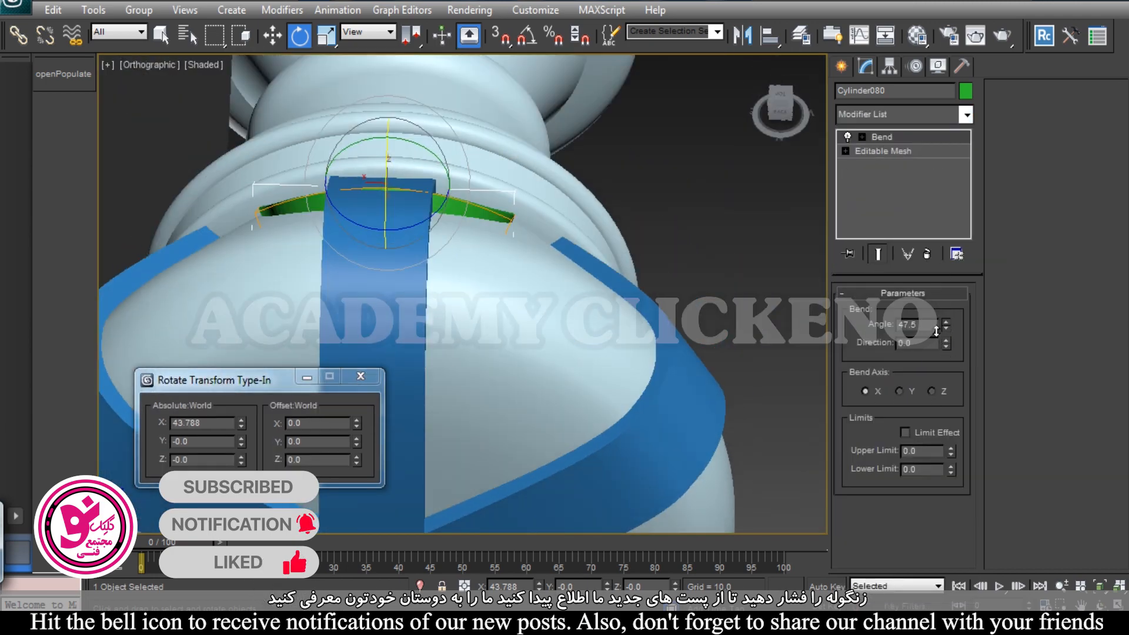
{"action": "left_click_drag", "start_coordinate": [943, 325], "coordinate": [944, 328]}
Shift the bent disc and tilt it to about 40.4 degrees on X so it hugs the crown's slope
{"action": "left_click", "coordinate": [273, 35]}
{"action": "left_click_drag", "start_coordinate": [386, 141], "coordinate": [386, 138]}
{"action": "left_click_drag", "start_coordinate": [781, 109], "coordinate": [835, 93]}
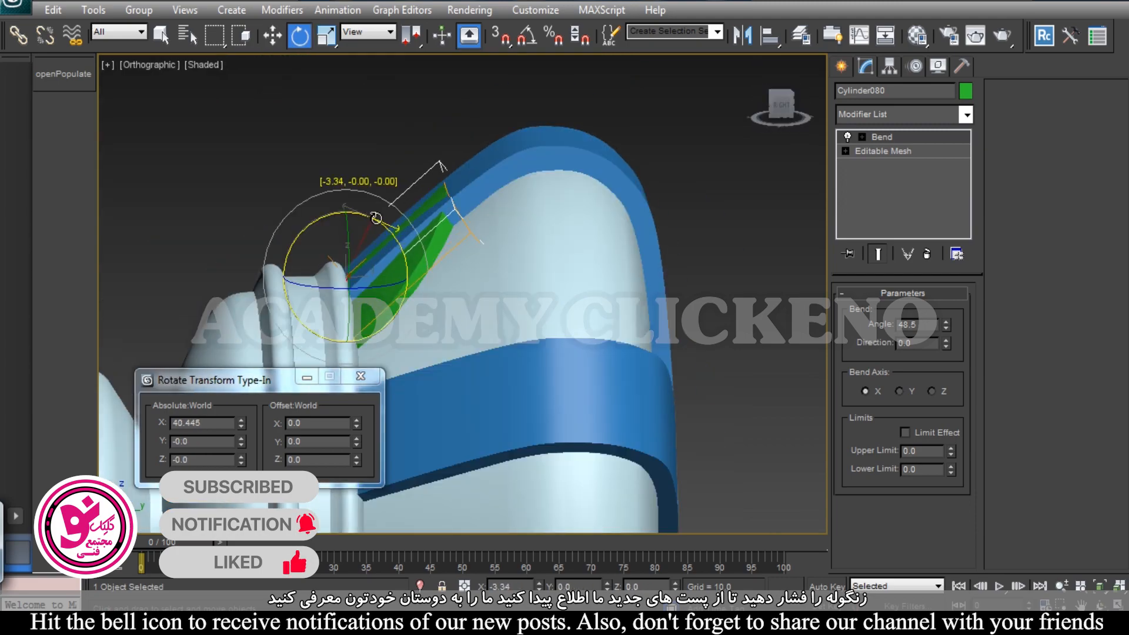
{"action": "left_click_drag", "start_coordinate": [345, 211], "coordinate": [346, 209]}
{"action": "left_click_drag", "start_coordinate": [781, 106], "coordinate": [755, 111]}
{"action": "left_click_drag", "start_coordinate": [331, 256], "coordinate": [331, 265]}
{"action": "left_click_drag", "start_coordinate": [781, 107], "coordinate": [829, 116]}
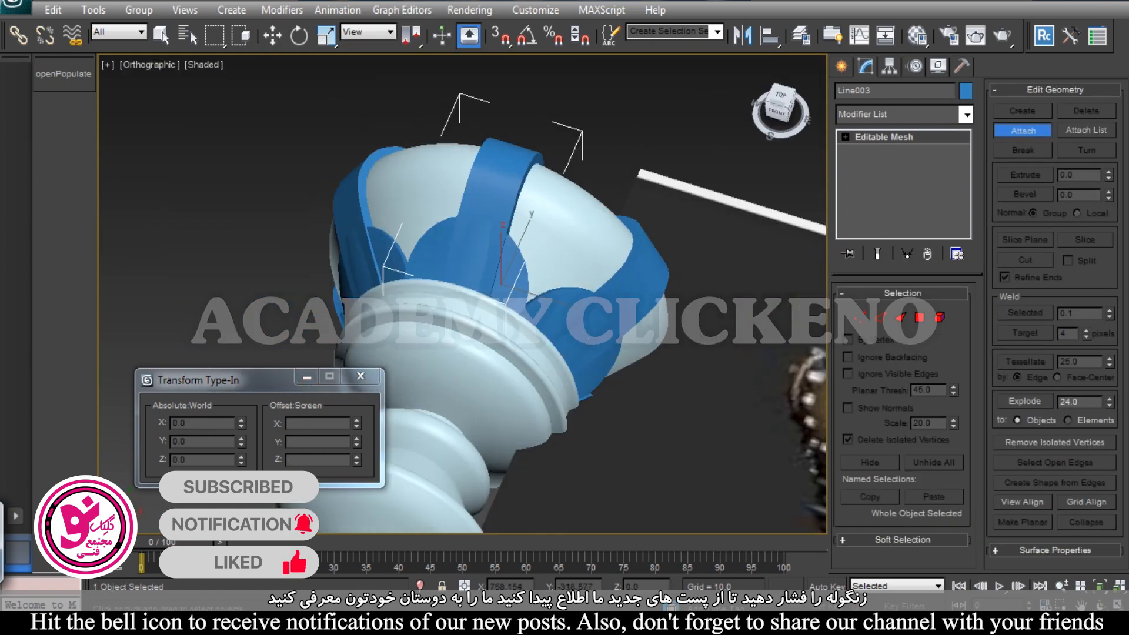
Create a geosphere with a radius of about 3.18 near the crown
{"action": "mouse_move", "coordinate": [780, 111]}
{"action": "left_mouse_down"}
{"action": "mouse_move", "coordinate": [774, 126]}
{"action": "mouse_move", "coordinate": [821, 109]}
{"action": "mouse_move", "coordinate": [781, 115]}
{"action": "left_mouse_up"}
{"action": "scroll", "coordinate": [435, 294], "scroll_direction": "down", "scroll_amount": 4}
{"action": "left_click", "coordinate": [781, 101]}
{"action": "scroll", "coordinate": [462, 282], "scroll_direction": "down", "scroll_amount": 4}
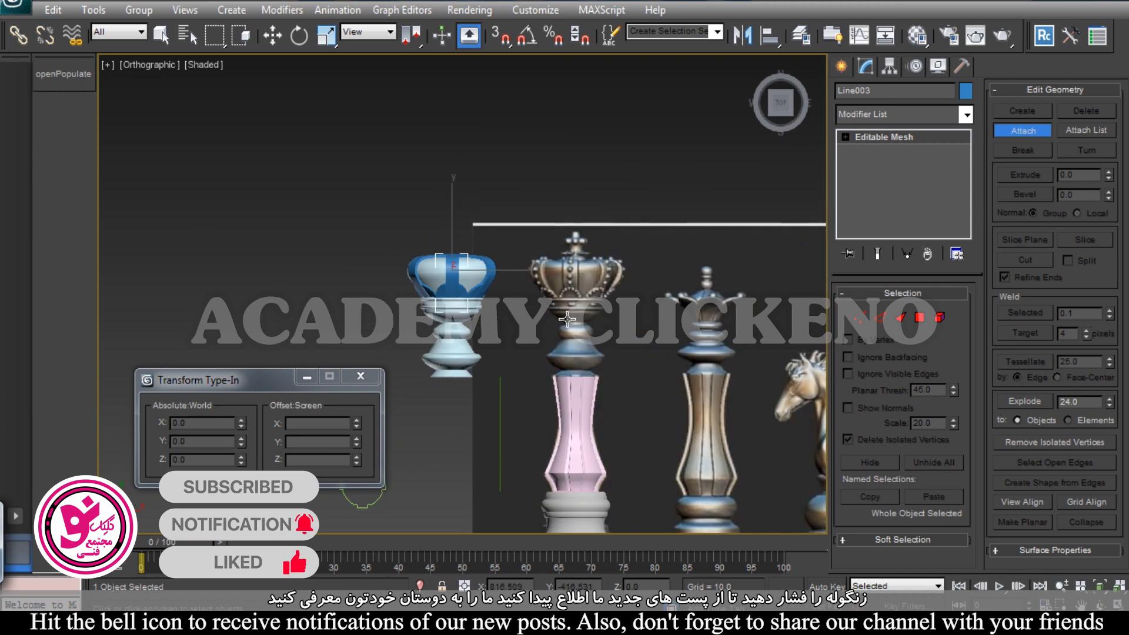
{"action": "scroll", "coordinate": [462, 283], "scroll_direction": "up", "scroll_amount": 4}
{"action": "left_click", "coordinate": [842, 67]}
{"action": "left_click", "coordinate": [937, 197]}
{"action": "middle_click_drag", "start_coordinate": [441, 297], "coordinate": [514, 289]}
{"action": "scroll", "coordinate": [514, 290], "scroll_direction": "up", "scroll_amount": 4}
{"action": "left_click_drag", "start_coordinate": [564, 186], "coordinate": [571, 170]}
Move the geosphere onto the outer surface of the crown's front strip
{"action": "left_click", "coordinate": [273, 35]}
{"action": "left_click_drag", "start_coordinate": [357, 460], "coordinate": [357, 294]}
{"action": "middle_click_drag", "start_coordinate": [434, 333], "coordinate": [391, 343]}
{"action": "left_click_drag", "start_coordinate": [781, 109], "coordinate": [817, 79]}
{"action": "scroll", "coordinate": [588, 253], "scroll_direction": "up", "scroll_amount": 3}
{"action": "left_click_drag", "start_coordinate": [589, 200], "coordinate": [589, 261]}
{"action": "left_click_drag", "start_coordinate": [800, 94], "coordinate": [789, 121]}
{"action": "left_click", "coordinate": [781, 104]}
Set the geosphere to radius 3.409 with 6 segments and center it on the strip at X 726.63
{"action": "left_click", "coordinate": [865, 66]}
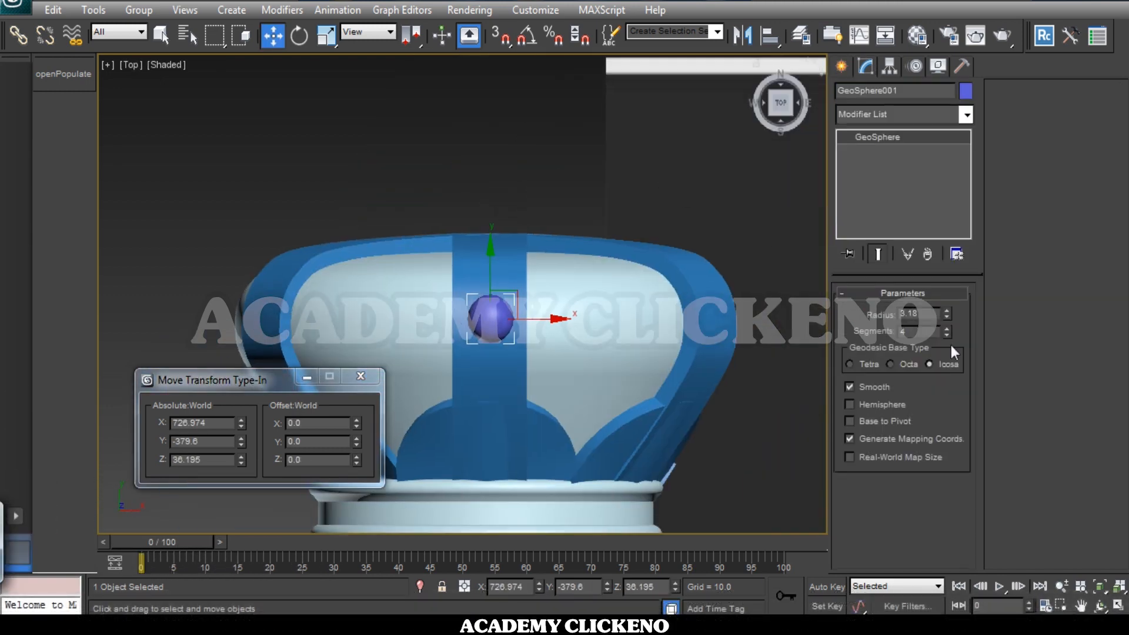
{"action": "left_click_drag", "start_coordinate": [947, 314], "coordinate": [947, 302]}
{"action": "middle_click_drag", "start_coordinate": [547, 329], "coordinate": [547, 281]}
{"action": "left_click_drag", "start_coordinate": [552, 269], "coordinate": [550, 270]}
{"action": "middle_click_drag", "start_coordinate": [591, 367], "coordinate": [648, 340]}
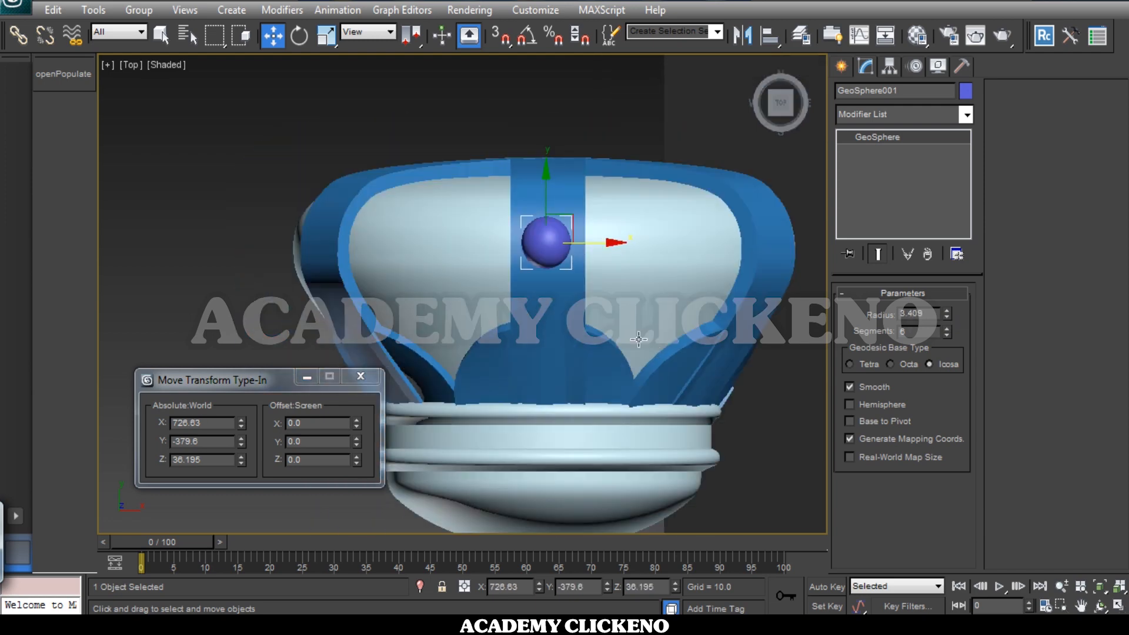
Seat the geosphere on the upper part of the strip at Y -375.567 and Z 34.803, and save the scene
{"action": "scroll", "coordinate": [648, 339], "scroll_direction": "down", "scroll_amount": 3}
{"action": "middle_click_drag", "start_coordinate": [510, 298], "coordinate": [445, 310]}
{"action": "scroll", "coordinate": [407, 347], "scroll_direction": "up", "scroll_amount": 3}
{"action": "left_click_drag", "start_coordinate": [436, 222], "coordinate": [436, 202]}
{"action": "left_click_drag", "start_coordinate": [781, 106], "coordinate": [816, 78]}
{"action": "left_click_drag", "start_coordinate": [594, 154], "coordinate": [595, 164]}
{"action": "left_click_drag", "start_coordinate": [774, 112], "coordinate": [791, 104]}
{"action": "scroll", "coordinate": [791, 103], "scroll_direction": "down", "scroll_amount": 5}
{"action": "key", "text": "ctrl+s"}
Copy the geosphere down the front strip to make a row of three, following the strip's curve
{"action": "left_click", "coordinate": [791, 104]}
{"action": "scroll", "coordinate": [530, 314], "scroll_direction": "up", "scroll_amount": 6}
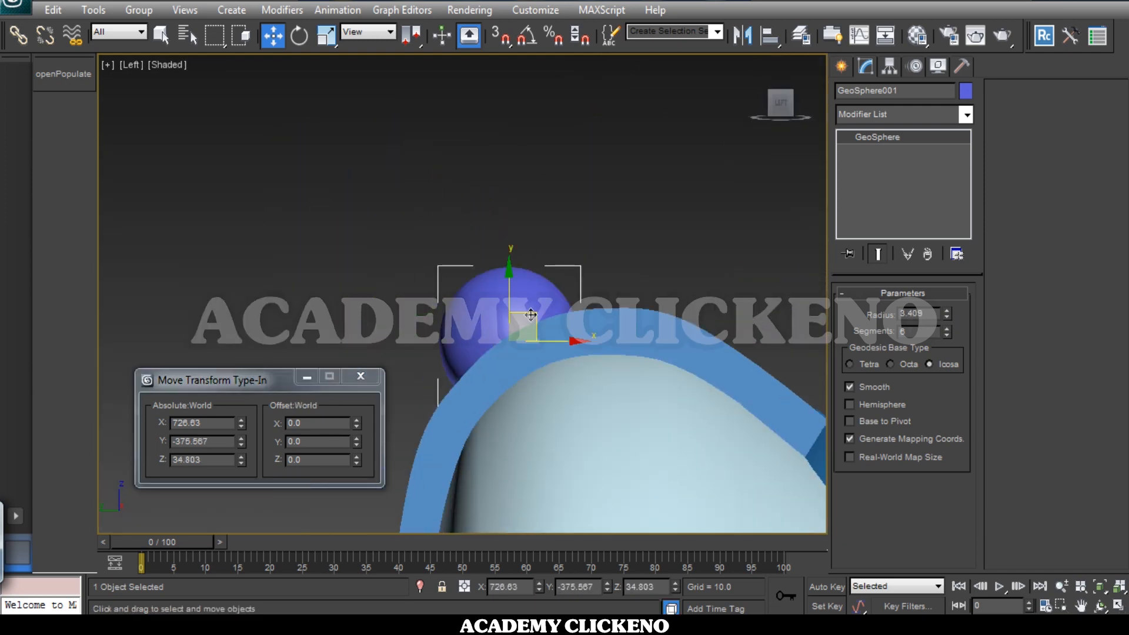
{"action": "middle_click_drag", "start_coordinate": [684, 380], "coordinate": [394, 197]}
{"action": "left_click_drag", "start_coordinate": [417, 141], "coordinate": [703, 340], "text": "shift"}
{"action": "left_click", "coordinate": [568, 379]}
{"action": "left_click", "coordinate": [568, 379]}
{"action": "middle_click_drag", "start_coordinate": [728, 409], "coordinate": [644, 322]}
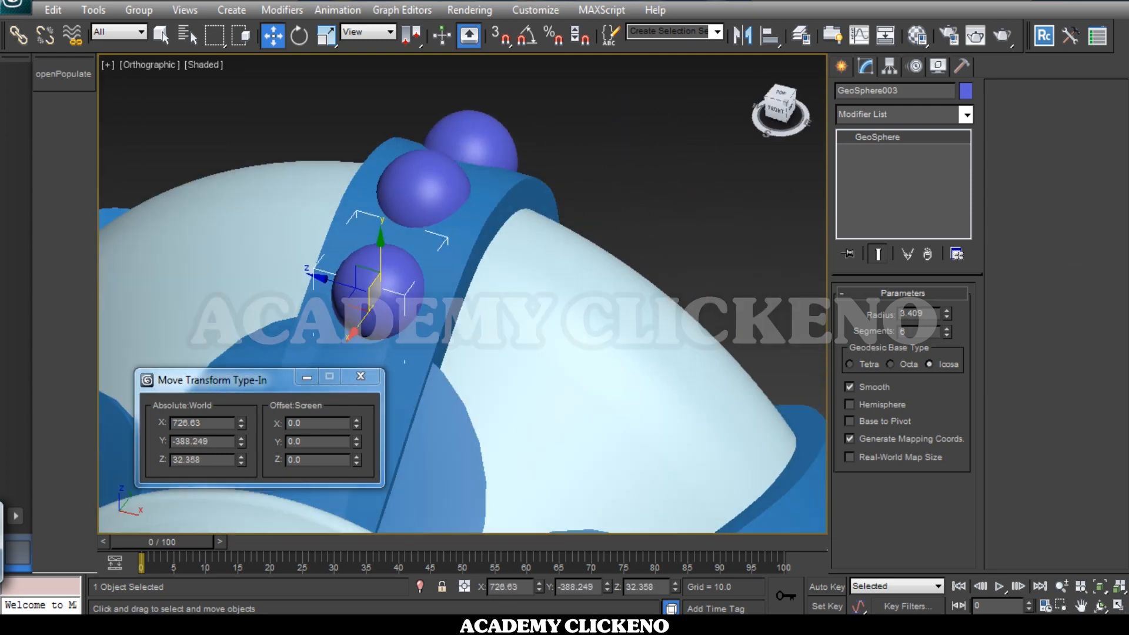
Copy the small geosphere of radius 1.977 along one half of the front disc's rim
{"action": "key", "text": "t"}
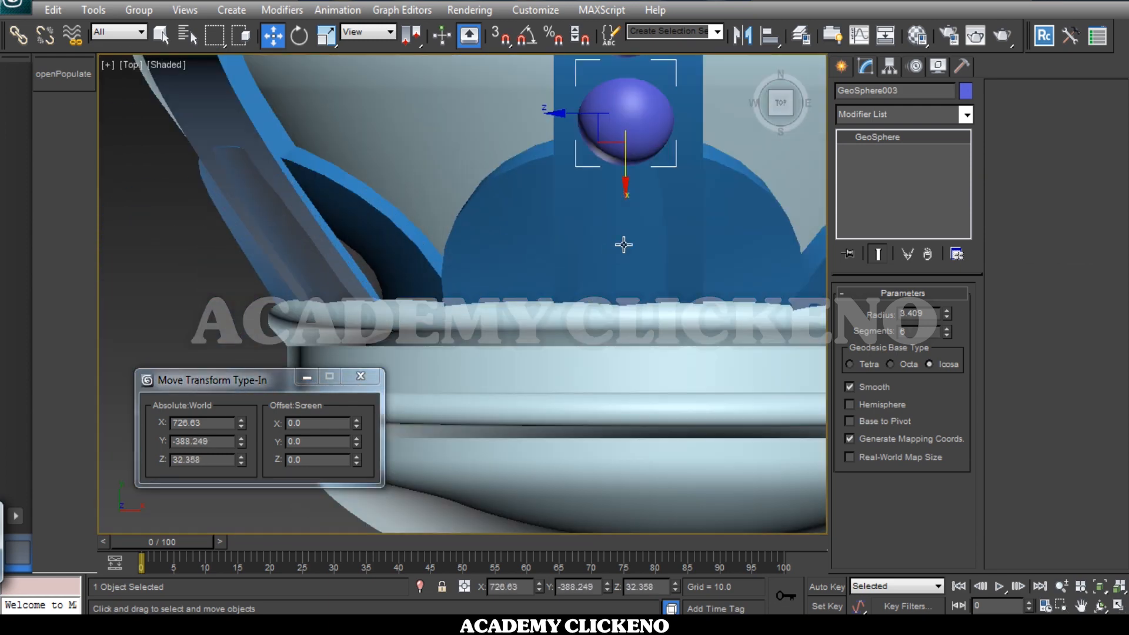
{"action": "key", "text": "l"}
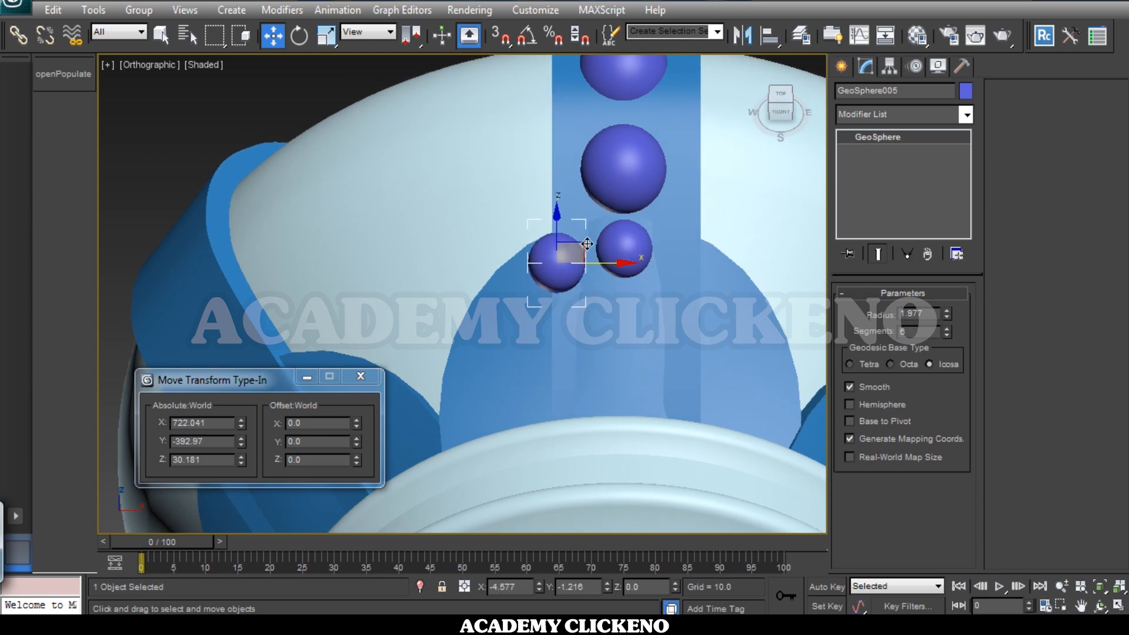
{"action": "left_click_drag", "start_coordinate": [586, 243], "coordinate": [524, 293], "text": "shift"}
{"action": "key", "text": "Return"}
{"action": "left_click_drag", "start_coordinate": [492, 373], "coordinate": [512, 367], "text": "shift"}
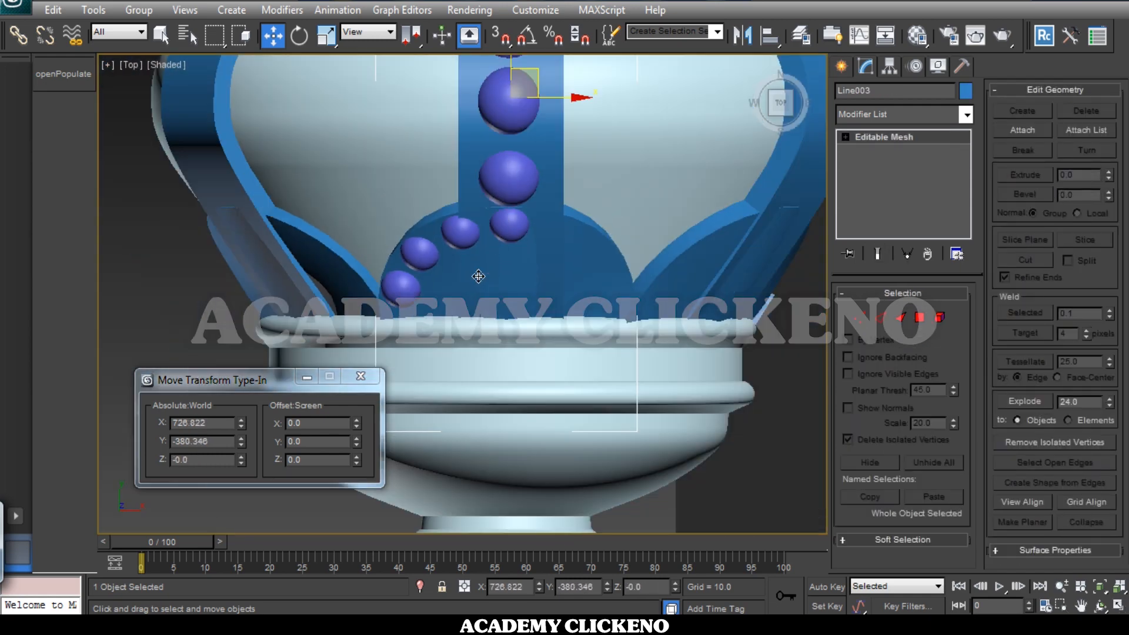
Group the three small spheres on the left half of the front disc's rim
{"action": "left_click", "coordinate": [463, 232]}
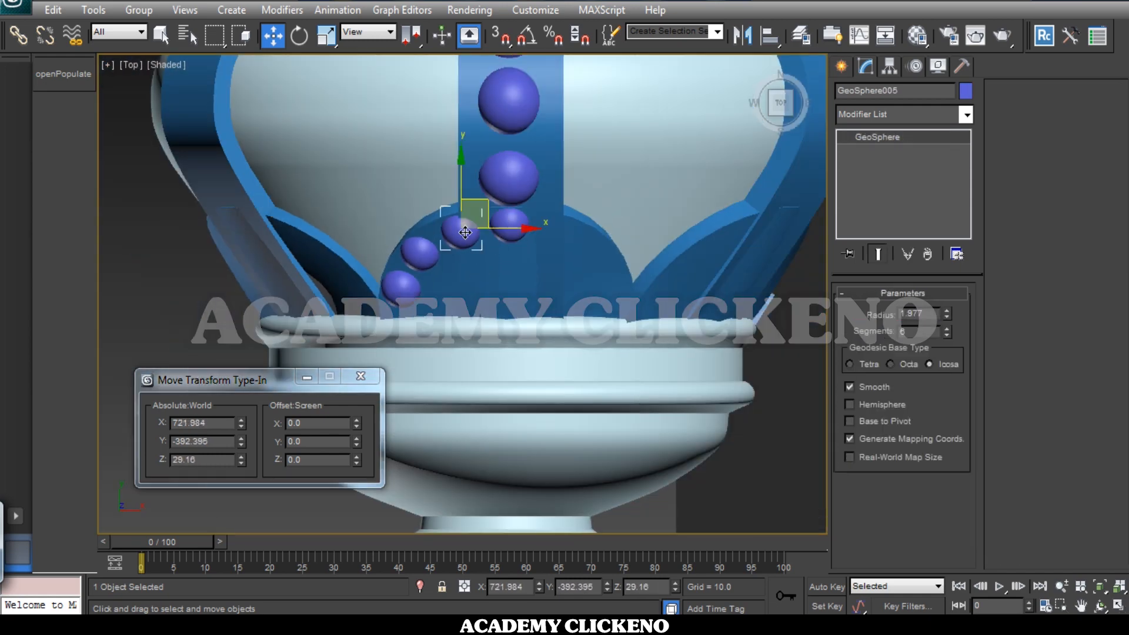
{"action": "left_click", "coordinate": [403, 287], "text": "ctrl"}
{"action": "left_click", "coordinate": [428, 262], "text": "ctrl"}
{"action": "left_click", "coordinate": [139, 10]}
{"action": "left_click", "coordinate": [158, 27]}
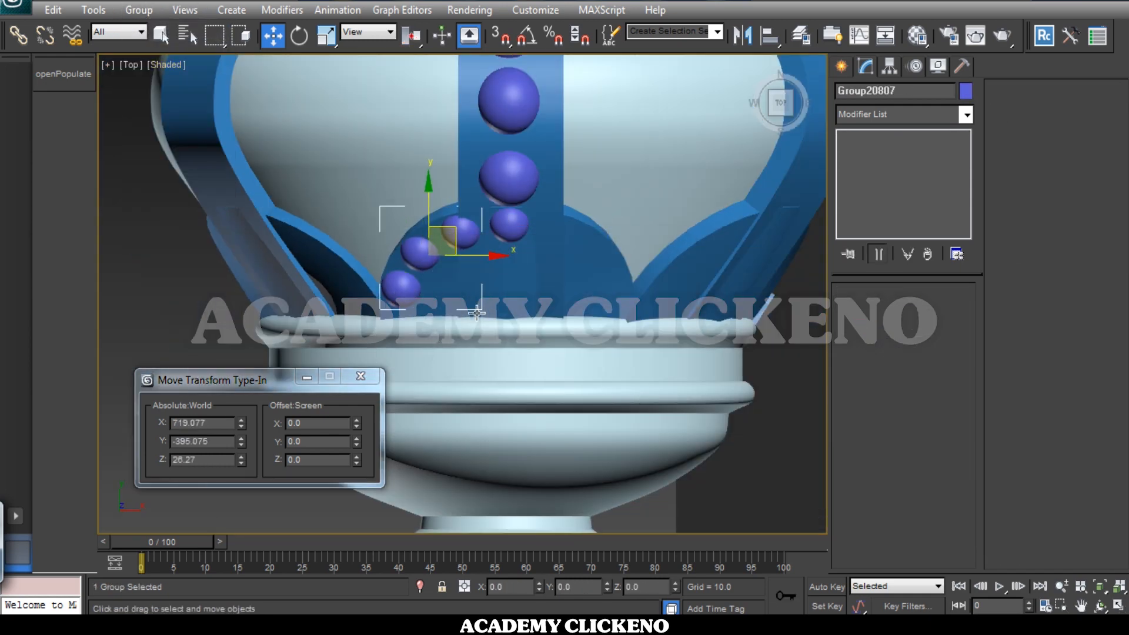
{"action": "left_click", "coordinate": [590, 278]}
{"action": "left_click", "coordinate": [360, 378]}
{"action": "left_click", "coordinate": [835, 67]}
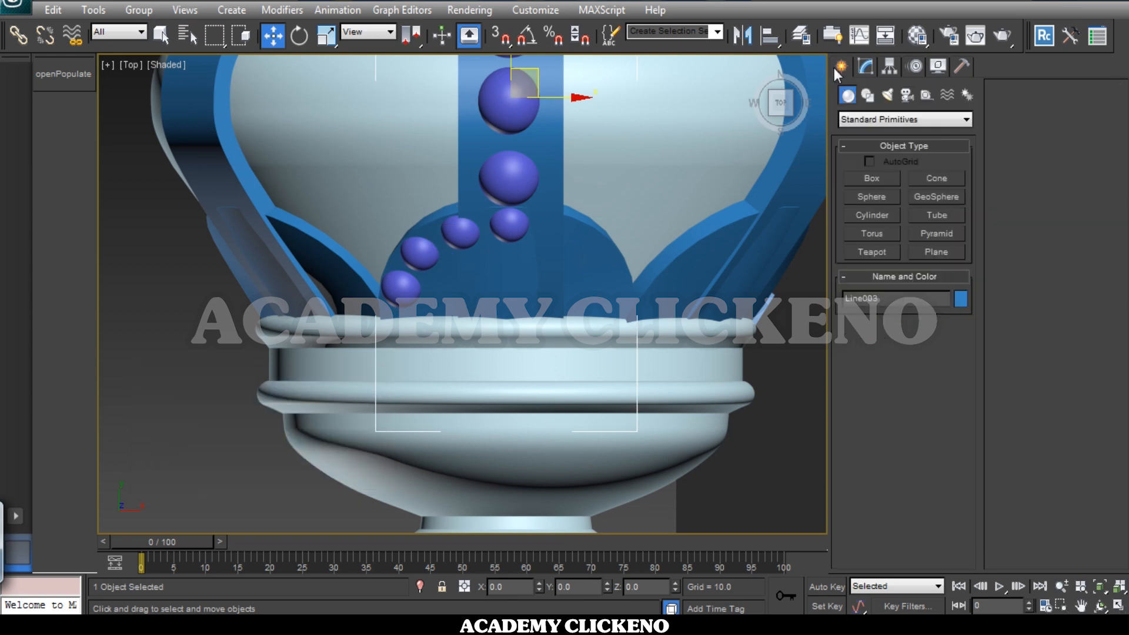
{"action": "left_click", "coordinate": [191, 365]}
{"action": "scroll", "coordinate": [556, 256], "scroll_direction": "down", "scroll_amount": 2}
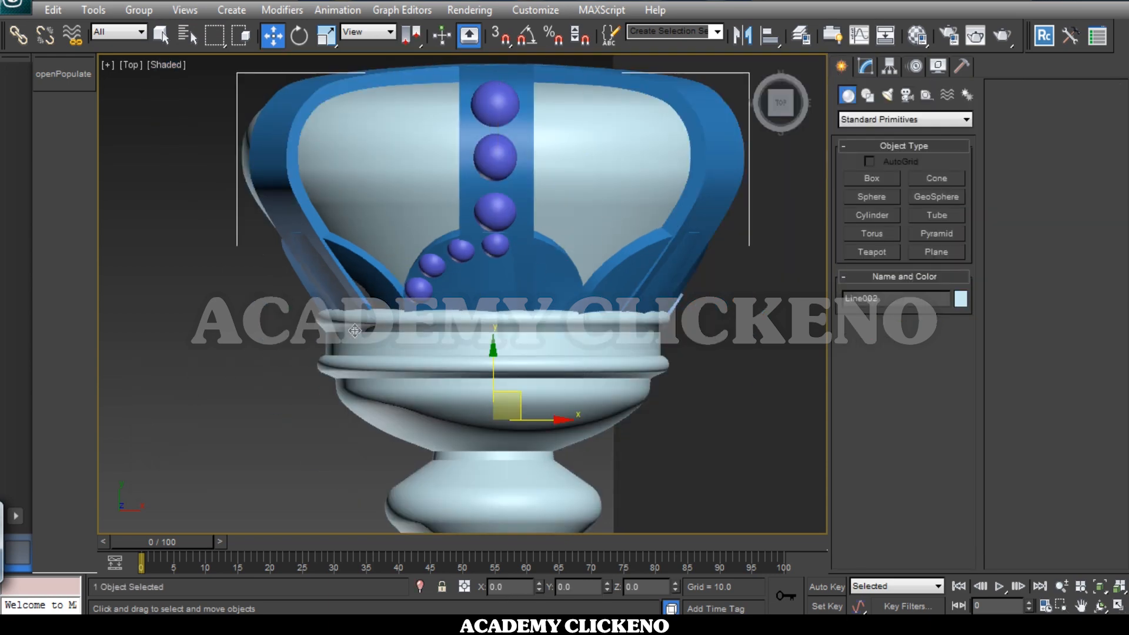
{"action": "scroll", "coordinate": [354, 330], "scroll_direction": "down", "scroll_amount": 3}
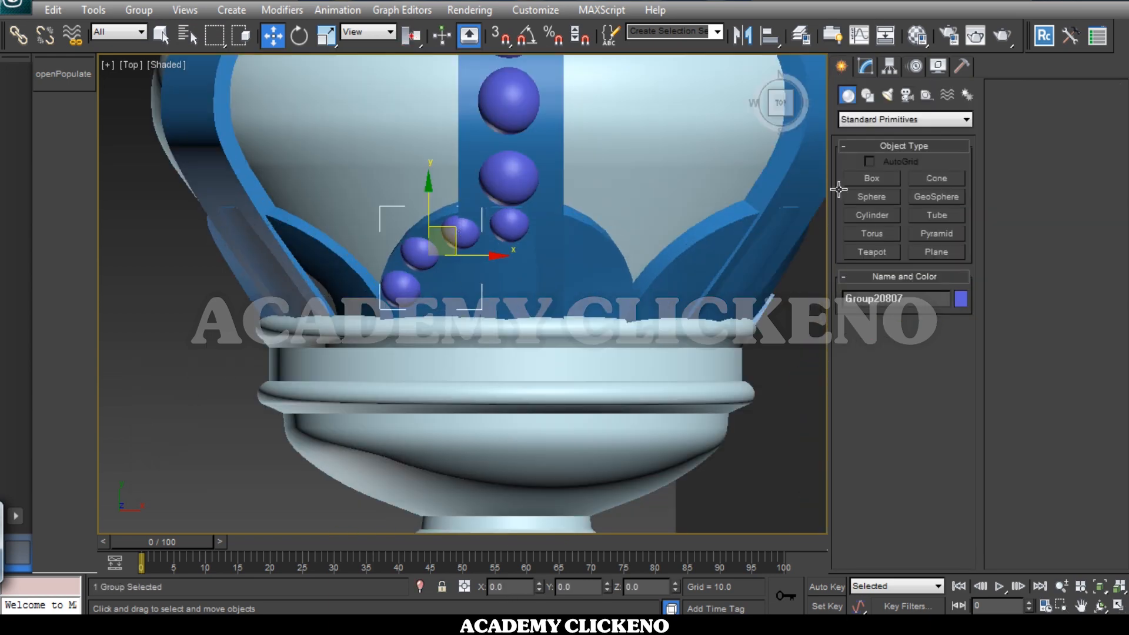
Mirror the small sphere group as a copy and place it on the opposite half of the disc's rim
{"action": "left_click", "coordinate": [890, 66]}
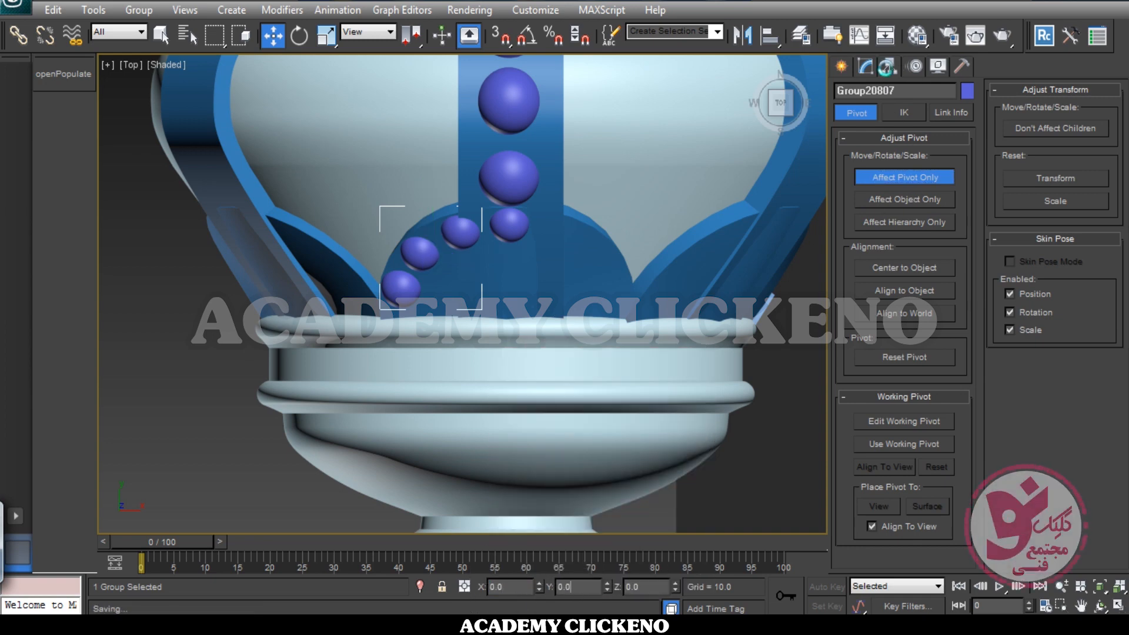
{"action": "left_click", "coordinate": [746, 42]}
{"action": "left_click", "coordinate": [533, 333]}
{"action": "left_click", "coordinate": [520, 429]}
{"action": "left_click_drag", "start_coordinate": [500, 258], "coordinate": [651, 260]}
Attach the three large spheres on the front strip to the strip's mesh
{"action": "middle_click_drag", "start_coordinate": [651, 260], "coordinate": [632, 291], "text": "alt"}
{"action": "scroll", "coordinate": [549, 171], "scroll_direction": "down", "scroll_amount": 3}
{"action": "left_click", "coordinate": [549, 171]}
{"action": "right_click", "coordinate": [549, 171]}
{"action": "left_click", "coordinate": [517, 224]}
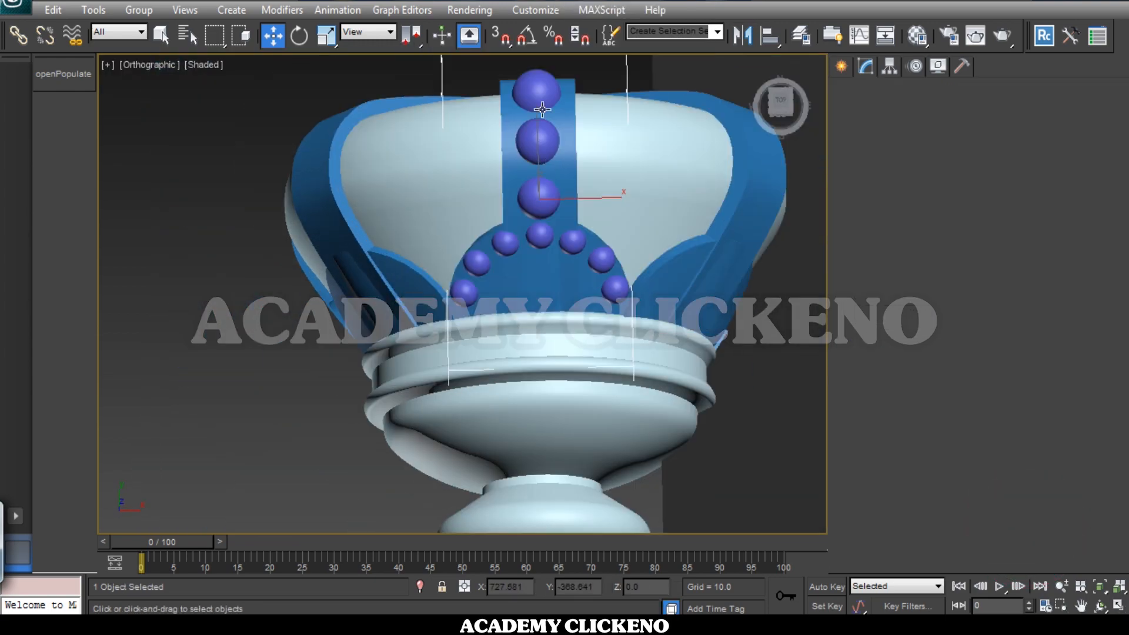
{"action": "left_click", "coordinate": [537, 94]}
{"action": "left_click", "coordinate": [538, 142]}
{"action": "left_click", "coordinate": [539, 197]}
Draw a small box about 2.5 long and 5.9 wide between the crown and the reference king
{"action": "scroll", "coordinate": [288, 289], "scroll_direction": "down", "scroll_amount": 2}
{"action": "middle_click_drag", "start_coordinate": [289, 289], "coordinate": [559, 323], "text": "alt"}
{"action": "key", "text": "t"}
{"action": "scroll", "coordinate": [562, 327], "scroll_direction": "down", "scroll_amount": 5}
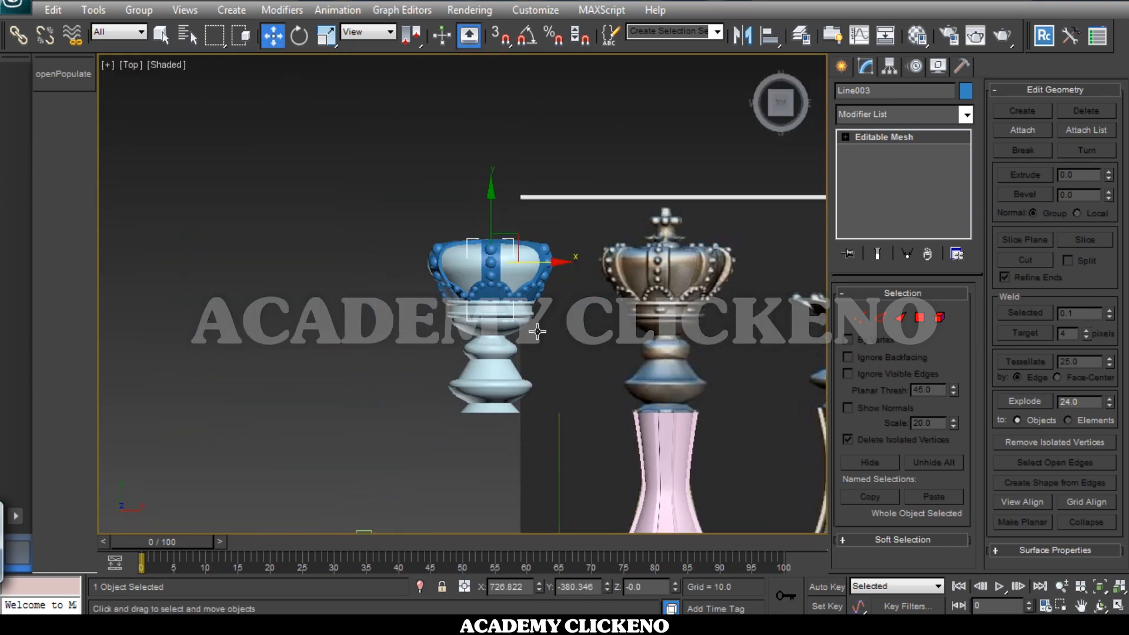
{"action": "scroll", "coordinate": [562, 327], "scroll_direction": "up", "scroll_amount": 6}
{"action": "scroll", "coordinate": [602, 366], "scroll_direction": "down", "scroll_amount": 3}
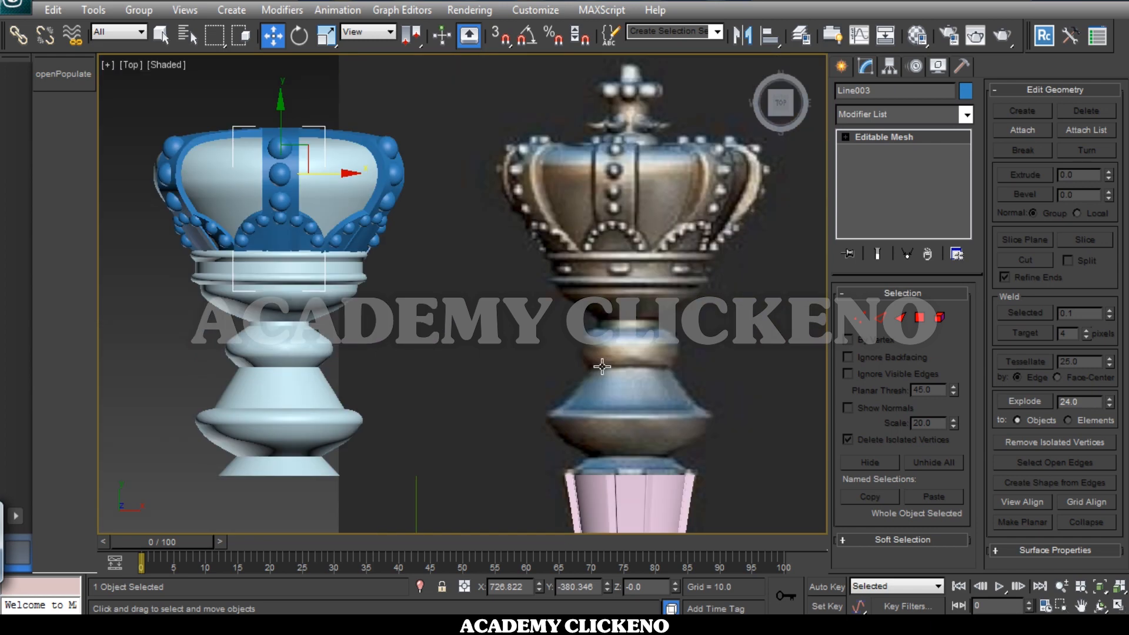
{"action": "left_click", "coordinate": [841, 66]}
{"action": "left_click", "coordinate": [872, 181]}
{"action": "middle_click_drag", "start_coordinate": [473, 276], "coordinate": [493, 286]}
{"action": "left_click_drag", "start_coordinate": [492, 286], "coordinate": [472, 280]}
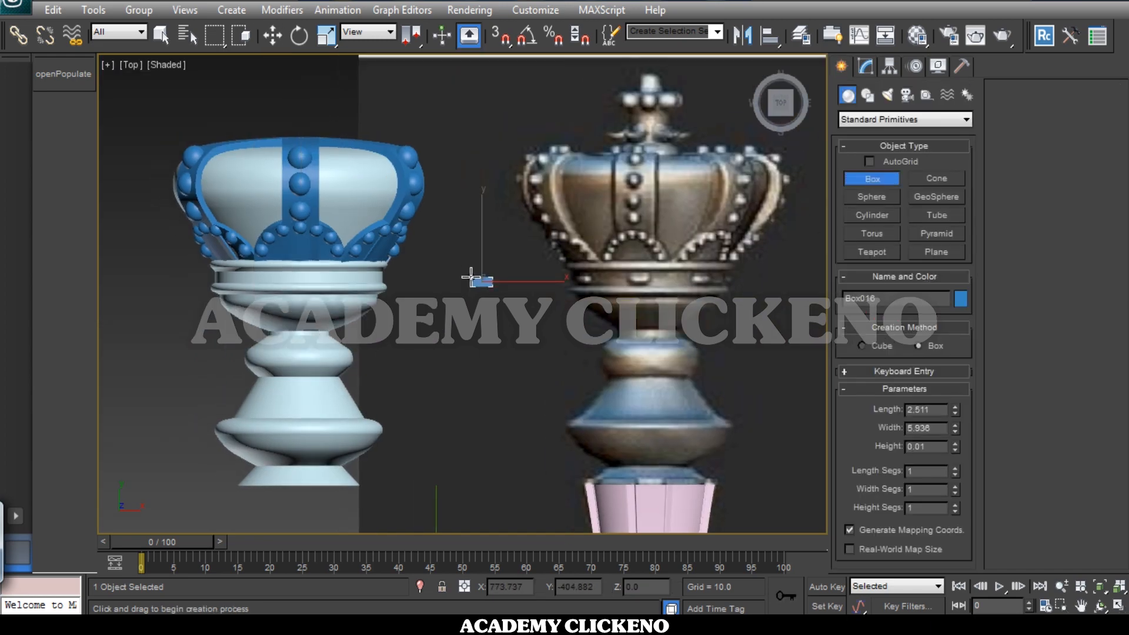
Move the box onto the front of the band below the crown, at X 726.933 and Z 24.658
{"action": "key", "text": "w"}
{"action": "key", "text": "F12"}
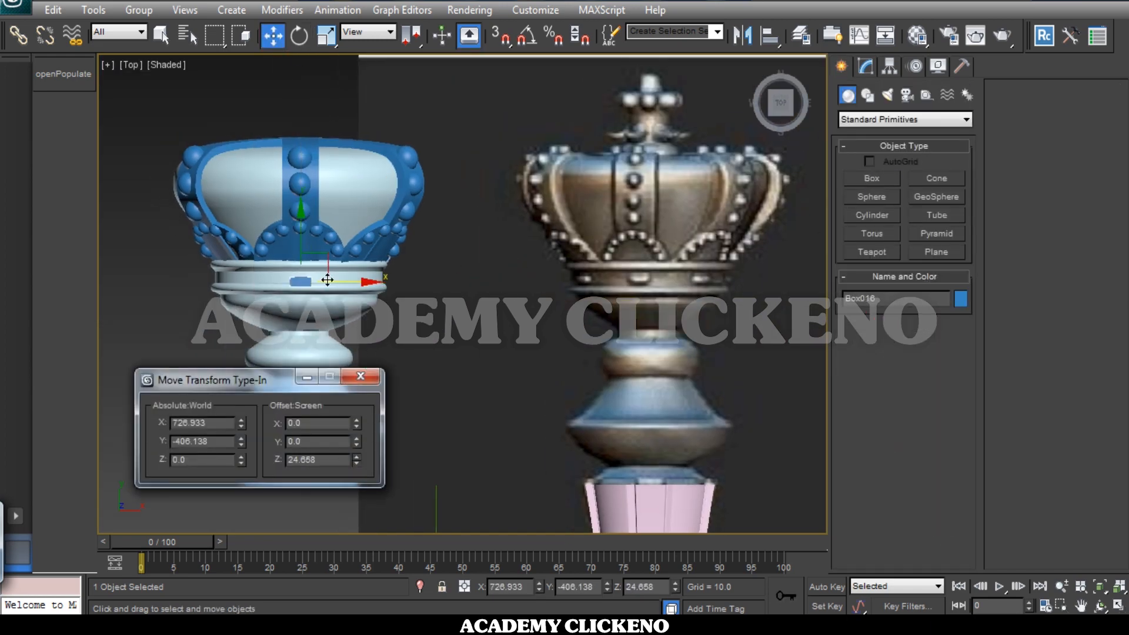
{"action": "key", "text": "Return"}
{"action": "key", "text": "z"}
Resize the box to length 2.486 and width 5.877, and lower it onto the band's surface
{"action": "left_click", "coordinate": [866, 66]}
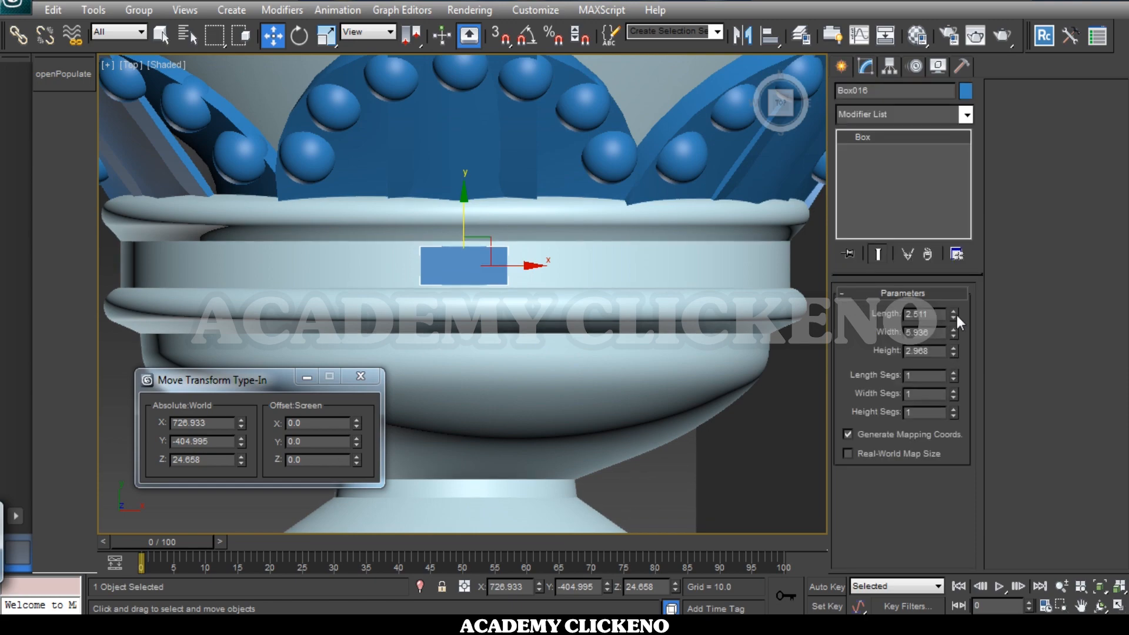
{"action": "key", "text": "l"}
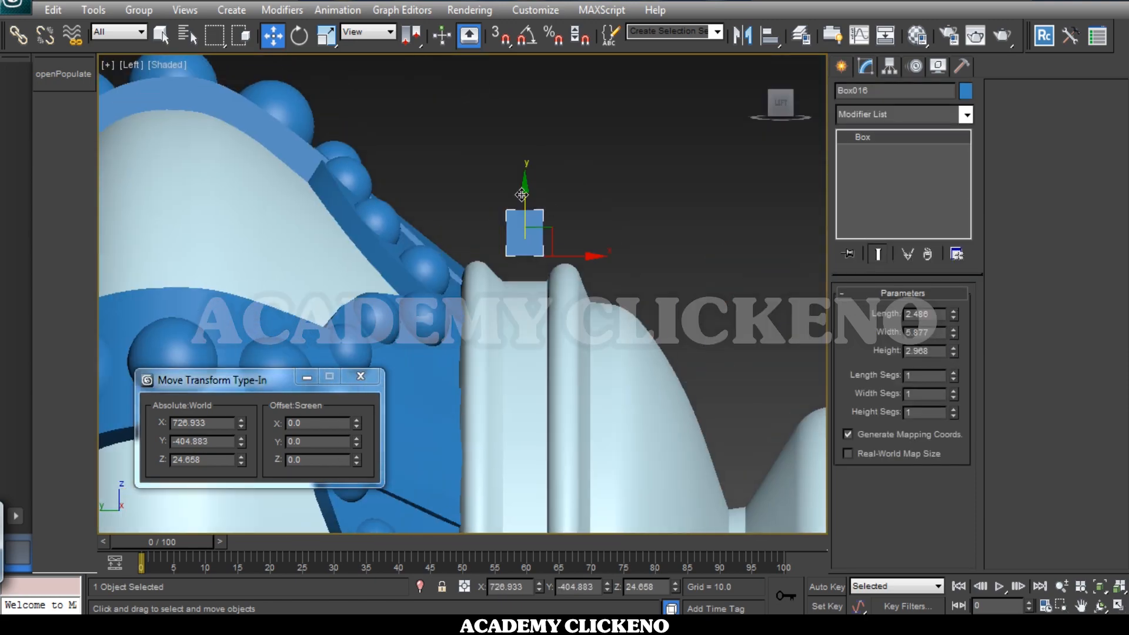
{"action": "left_click_drag", "start_coordinate": [537, 252], "coordinate": [537, 256]}
{"action": "middle_click_drag", "start_coordinate": [537, 255], "coordinate": [447, 288], "text": "alt"}
{"action": "scroll", "coordinate": [588, 235], "scroll_direction": "down", "scroll_amount": 3}
{"action": "left_click", "coordinate": [615, 215]}
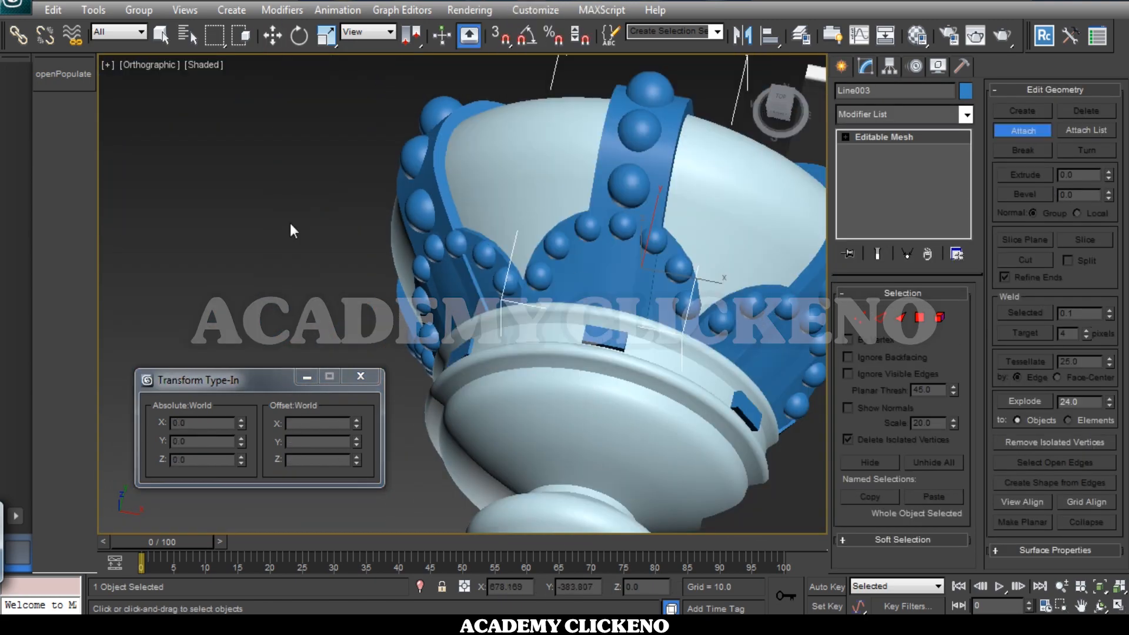
Examine the decorated crown and lathed head from the top view against the reference king
{"action": "key", "text": "w"}
{"action": "key", "text": "t"}
{"action": "scroll", "coordinate": [429, 244], "scroll_direction": "down", "scroll_amount": 6}
{"action": "left_click", "coordinate": [552, 288]}
{"action": "middle_click_drag", "start_coordinate": [538, 342], "coordinate": [577, 376]}
{"action": "scroll", "coordinate": [572, 269], "scroll_direction": "up", "scroll_amount": 7}
{"action": "left_click", "coordinate": [572, 269]}
{"action": "key", "text": "1"}
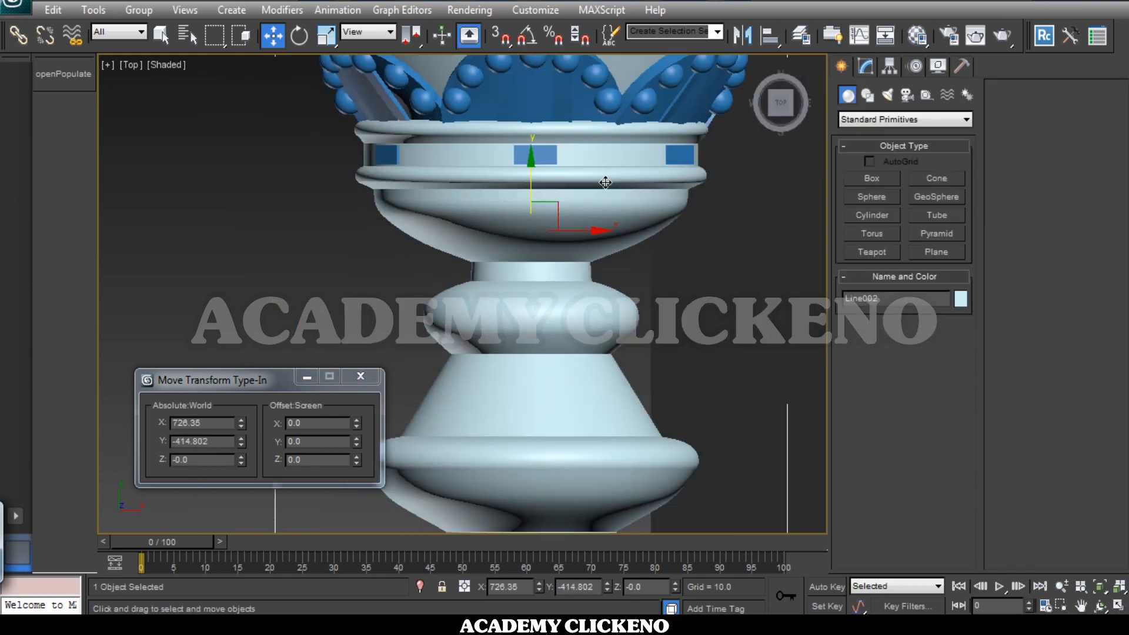
{"action": "scroll", "coordinate": [567, 245], "scroll_direction": "down", "scroll_amount": 6}
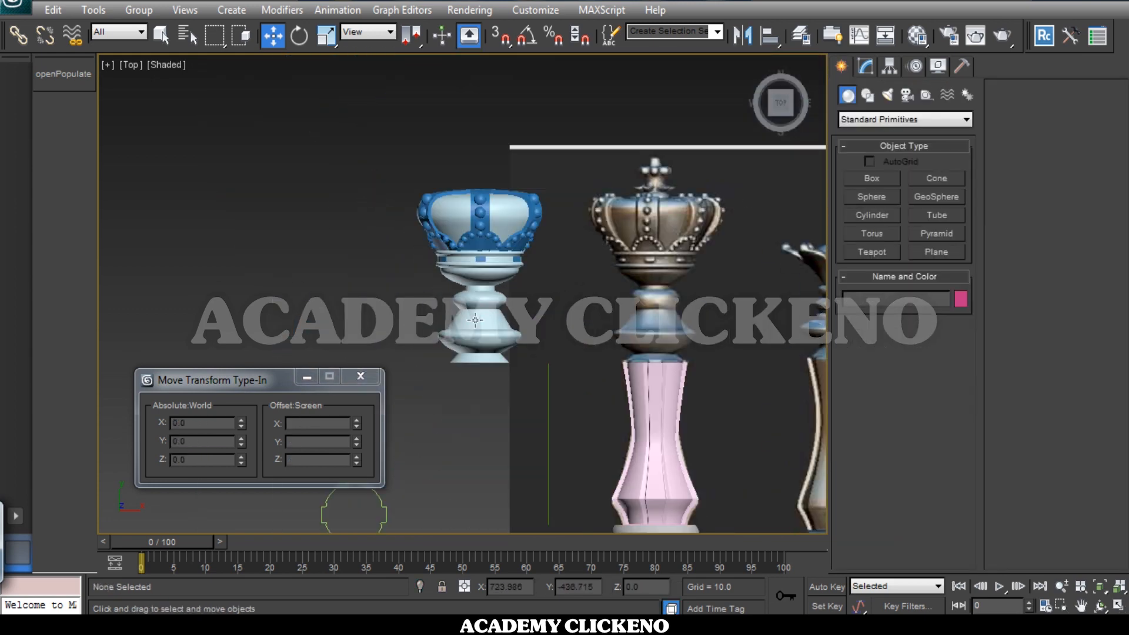
Group the crown and lathed head and move them onto the reference king above the shaft, at X 822.712 and Y -413.784
{"action": "scroll", "coordinate": [470, 280], "scroll_direction": "up", "scroll_amount": 5}
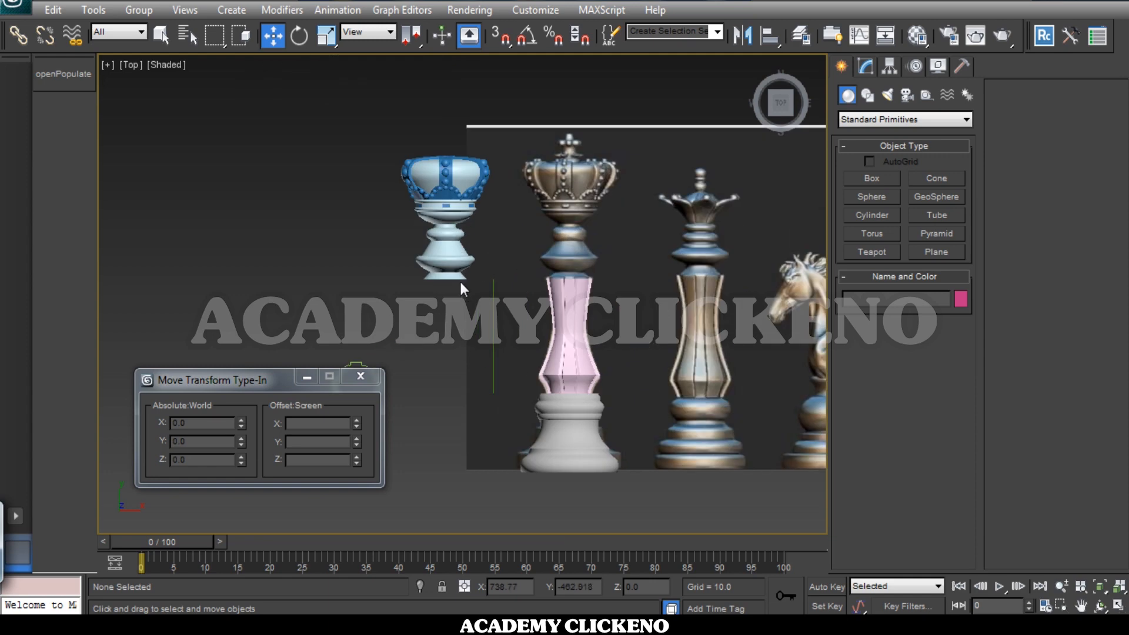
{"action": "middle_click_drag", "start_coordinate": [447, 144], "coordinate": [464, 263]}
{"action": "right_click", "coordinate": [435, 191]}
{"action": "left_click_drag", "start_coordinate": [547, 376], "coordinate": [274, 67]}
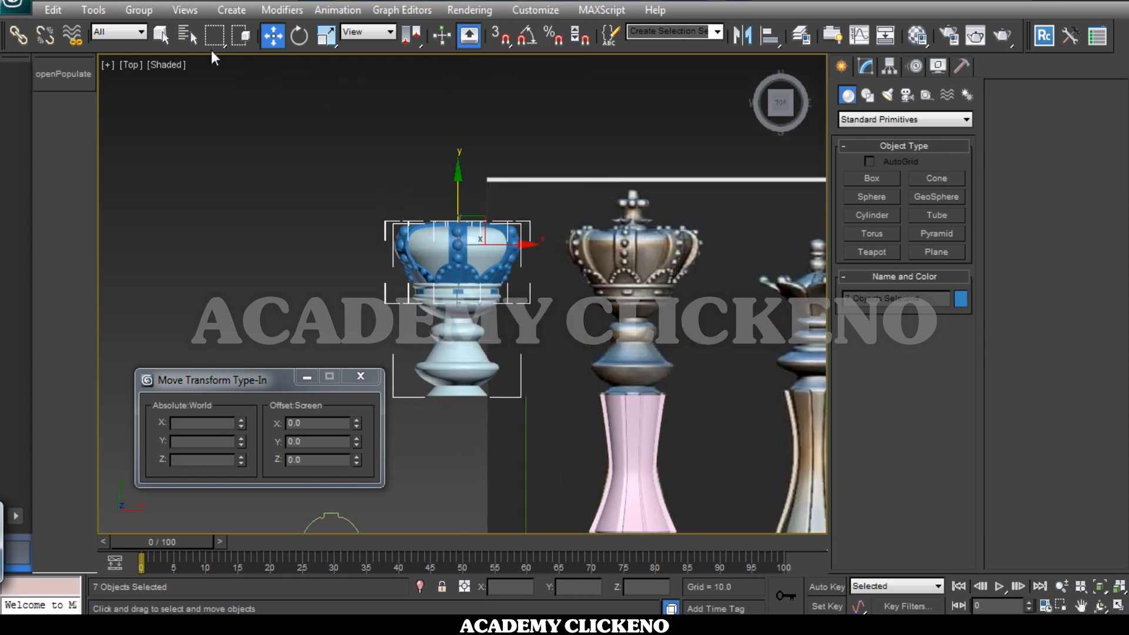
{"action": "left_click_drag", "start_coordinate": [500, 242], "coordinate": [671, 243]}
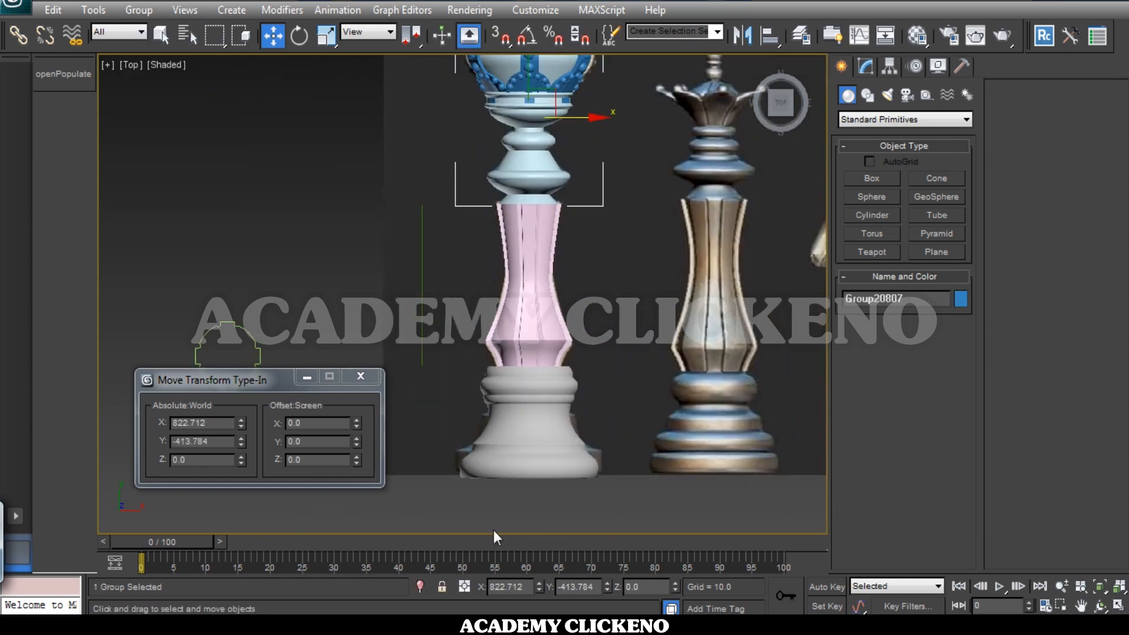
{"action": "left_click", "coordinate": [528, 239]}
{"action": "key", "text": "Return"}
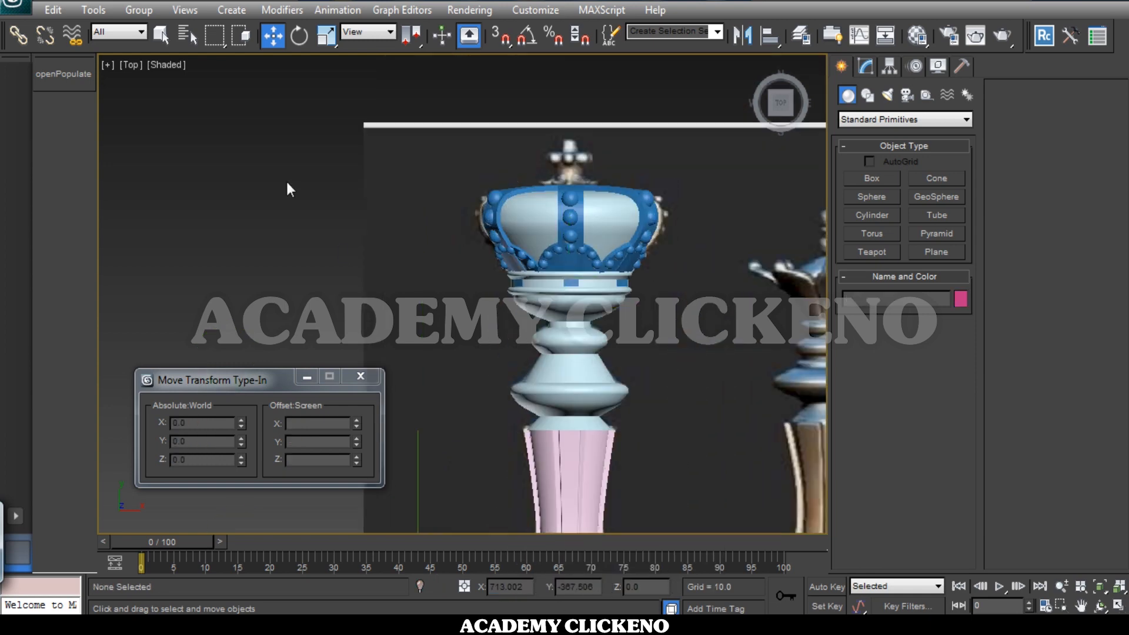
Examine how the grouped crown and head fit over the reference king and its shaft
{"action": "scroll", "coordinate": [636, 250], "scroll_direction": "down", "scroll_amount": 4}
{"action": "middle_click_drag", "start_coordinate": [635, 250], "coordinate": [698, 186]}
{"action": "scroll", "coordinate": [550, 212], "scroll_direction": "down", "scroll_amount": 2}
{"action": "middle_click_drag", "start_coordinate": [550, 213], "coordinate": [559, 254]}
{"action": "scroll", "coordinate": [559, 254], "scroll_direction": "up", "scroll_amount": 4}
{"action": "middle_click_drag", "start_coordinate": [686, 174], "coordinate": [417, 285]}
{"action": "scroll", "coordinate": [447, 306], "scroll_direction": "down", "scroll_amount": 3}
{"action": "middle_click_drag", "start_coordinate": [537, 370], "coordinate": [569, 423]}
{"action": "scroll", "coordinate": [590, 277], "scroll_direction": "up", "scroll_amount": 3}
{"action": "middle_click_drag", "start_coordinate": [590, 276], "coordinate": [531, 211]}
{"action": "scroll", "coordinate": [592, 311], "scroll_direction": "down", "scroll_amount": 4}
{"action": "mouse_move", "coordinate": [593, 312]}
{"action": "left_mouse_down"}
{"action": "mouse_move", "coordinate": [783, 312]}
{"action": "mouse_move", "coordinate": [591, 314]}
{"action": "left_mouse_up"}
Draw a closed line along half the outline of the reference crown's finial, down to the crown's top
{"action": "scroll", "coordinate": [502, 314], "scroll_direction": "down", "scroll_amount": 2}
{"action": "middle_click_drag", "start_coordinate": [503, 315], "coordinate": [512, 347]}
{"action": "scroll", "coordinate": [513, 346], "scroll_direction": "up", "scroll_amount": 6}
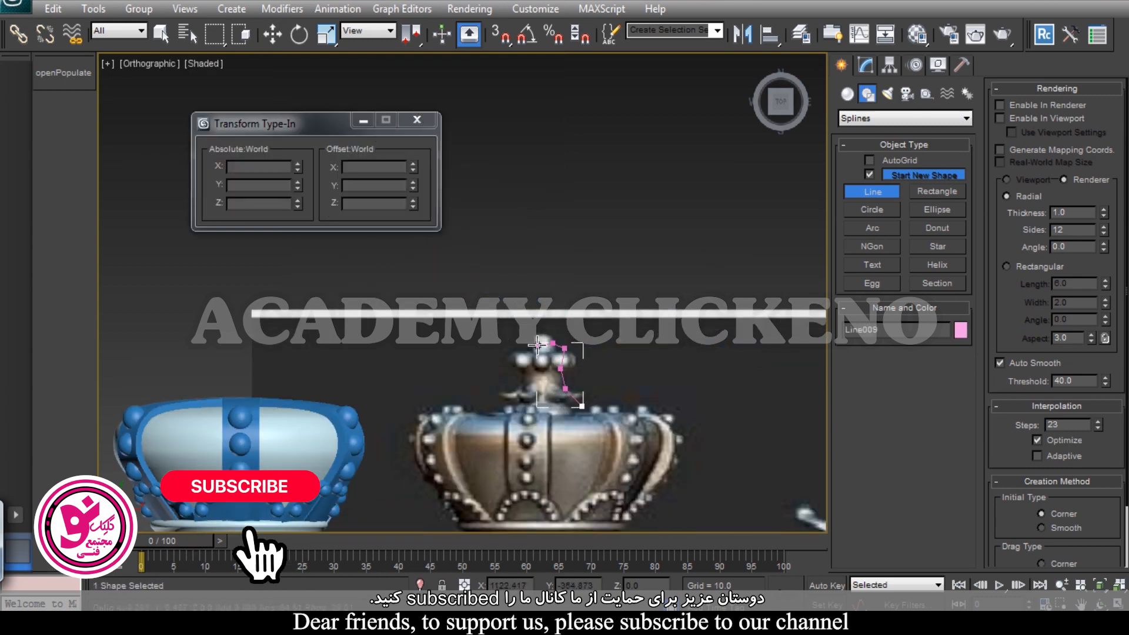
{"action": "left_click", "coordinate": [539, 345]}
{"action": "left_click", "coordinate": [538, 409]}
{"action": "left_click", "coordinate": [581, 406]}
{"action": "left_click", "coordinate": [553, 372]}
Adjust the finial profile's vertices to follow the reference silhouette
{"action": "left_click", "coordinate": [865, 65]}
{"action": "left_click", "coordinate": [1035, 188]}
{"action": "scroll", "coordinate": [694, 465], "scroll_direction": "up", "scroll_amount": 3}
{"action": "left_click_drag", "start_coordinate": [698, 409], "coordinate": [659, 382]}
{"action": "scroll", "coordinate": [659, 386], "scroll_direction": "down", "scroll_amount": 2}
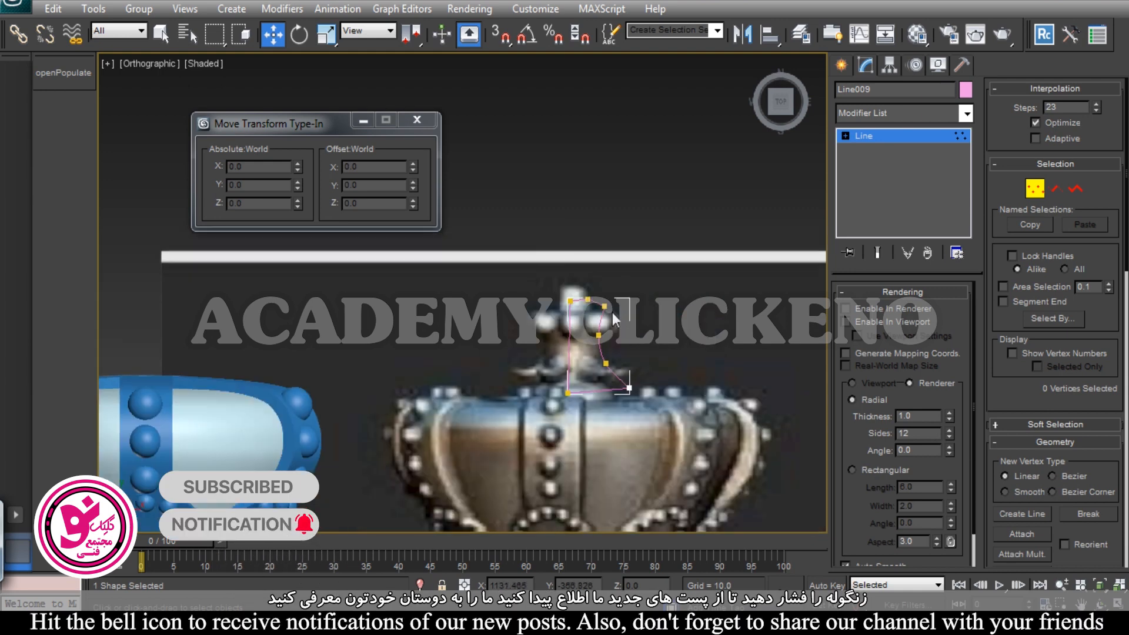
Apply a 360-degree Lathe modifier with 130 segments to the finial profile
{"action": "scroll", "coordinate": [657, 418], "scroll_direction": "down", "scroll_amount": 3}
{"action": "left_click", "coordinate": [966, 113]}
{"action": "scroll", "coordinate": [882, 353], "scroll_direction": "down", "scroll_amount": 10}
{"action": "scroll", "coordinate": [853, 352], "scroll_direction": "up", "scroll_amount": 10}
{"action": "left_click", "coordinate": [857, 228]}
{"action": "scroll", "coordinate": [699, 272], "scroll_direction": "up", "scroll_amount": 2}
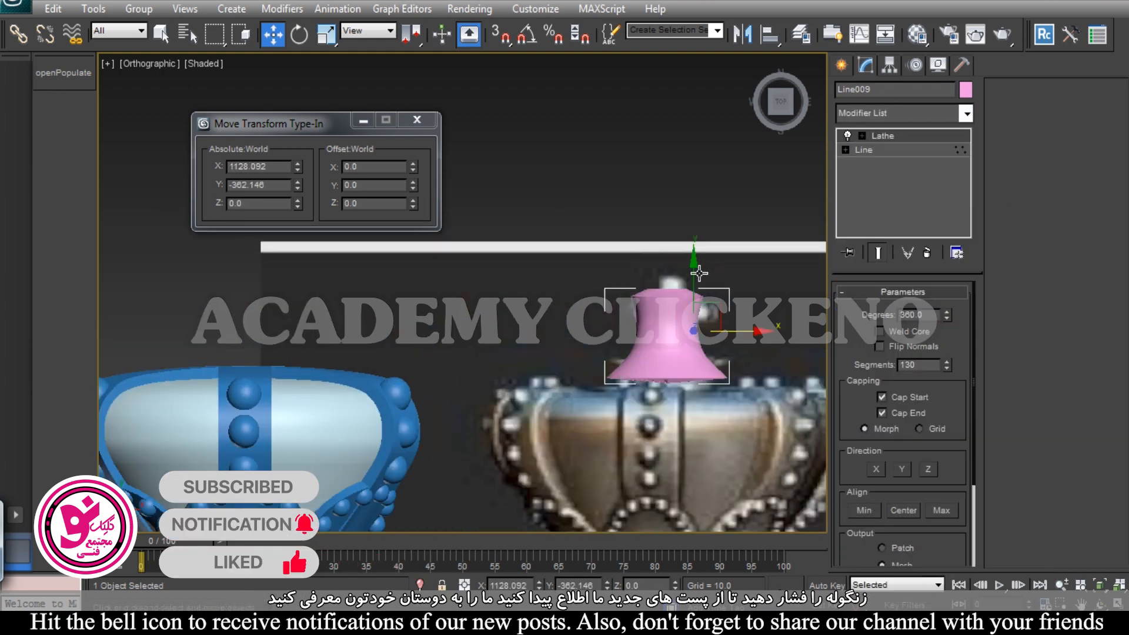
Move the lathed finial from the reference onto the top of the modelled crown
{"action": "left_click_drag", "start_coordinate": [754, 343], "coordinate": [335, 391]}
{"action": "scroll", "coordinate": [335, 390], "scroll_direction": "up", "scroll_amount": 2}
{"action": "middle_click_drag", "start_coordinate": [335, 390], "coordinate": [442, 429]}
{"action": "left_click_drag", "start_coordinate": [353, 289], "coordinate": [353, 272]}
{"action": "scroll", "coordinate": [594, 324], "scroll_direction": "down", "scroll_amount": 3}
{"action": "left_click", "coordinate": [793, 205]}
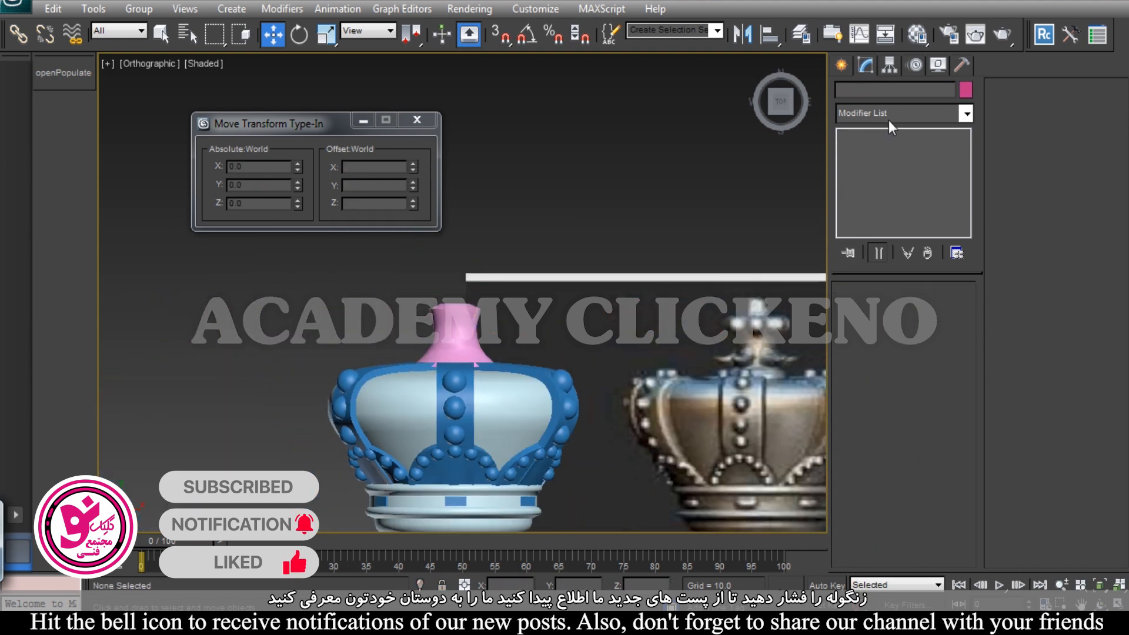
Create a GeoSphere with a radius of about 7.3 on top of the lathed finial
{"action": "left_click", "coordinate": [841, 65]}
{"action": "left_click", "coordinate": [934, 196]}
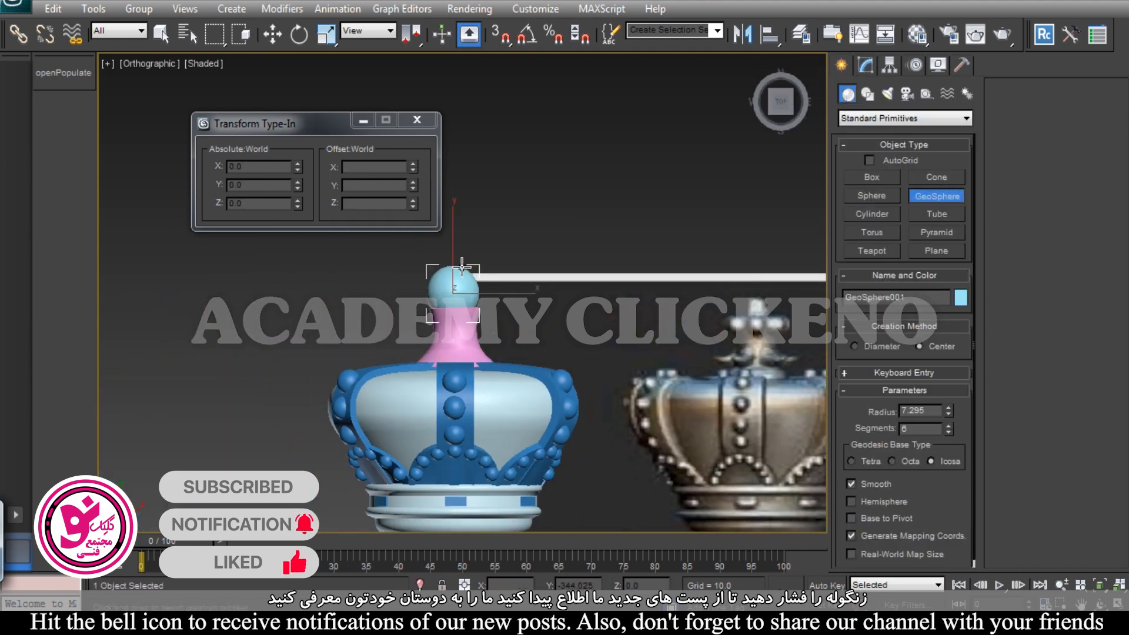
{"action": "left_click", "coordinate": [273, 34]}
{"action": "scroll", "coordinate": [358, 269], "scroll_direction": "up", "scroll_amount": 2}
{"action": "middle_click_drag", "start_coordinate": [505, 376], "coordinate": [487, 295]}
Centre the lathed finial on the crown by copying the crown group's X coordinate, 1040.339, to it
{"action": "left_click", "coordinate": [547, 452]}
{"action": "right_click", "coordinate": [517, 585]}
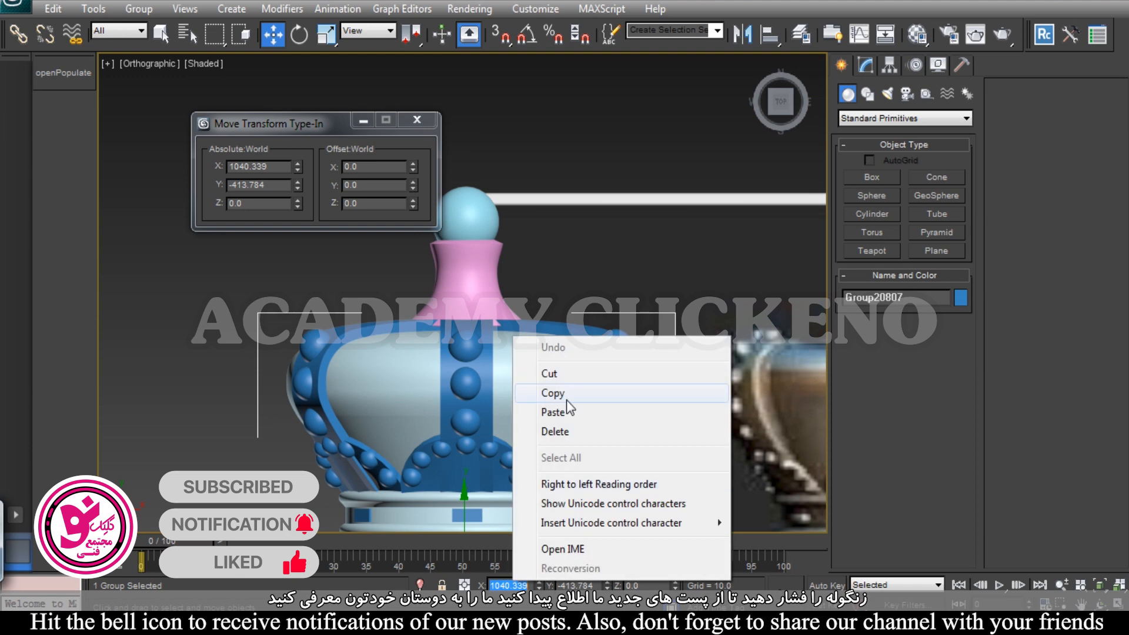
{"action": "left_click", "coordinate": [562, 400]}
{"action": "left_click", "coordinate": [471, 282]}
{"action": "right_click", "coordinate": [517, 585]}
{"action": "left_click", "coordinate": [545, 417]}
{"action": "left_click", "coordinate": [890, 65]}
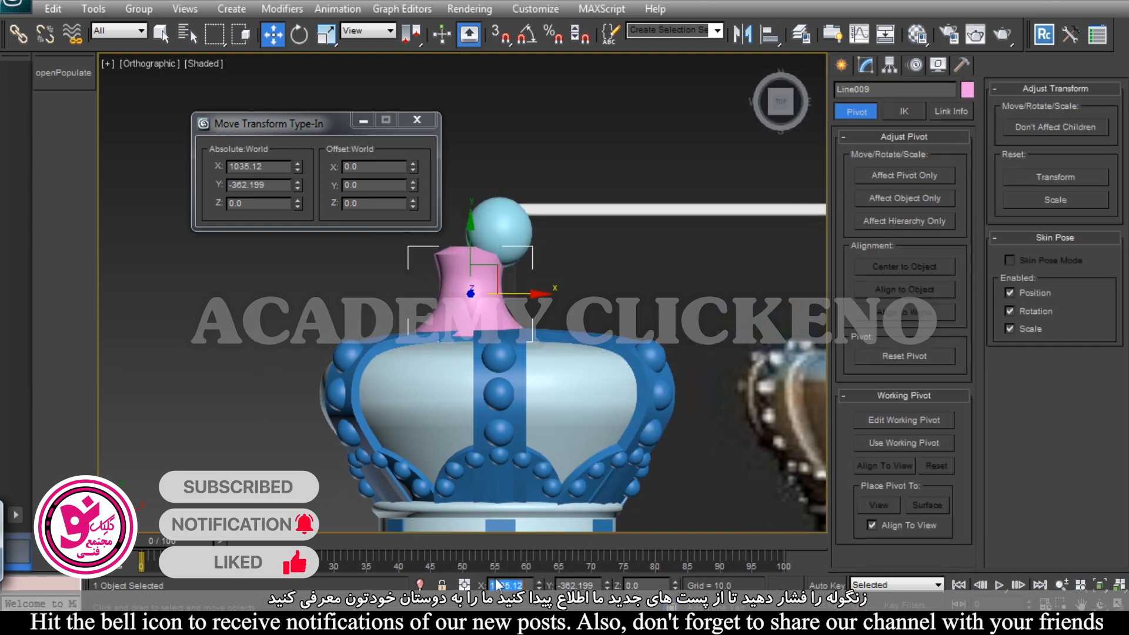
Copy the top sphere, place the copy beside the finial's upper rim and reduce its radius to about 3.55
{"action": "left_click", "coordinate": [501, 224]}
{"action": "left_click_drag", "start_coordinate": [500, 169], "coordinate": [500, 199], "text": "shift"}
{"action": "left_click", "coordinate": [571, 383]}
{"action": "left_click_drag", "start_coordinate": [557, 266], "coordinate": [518, 269]}
{"action": "left_click", "coordinate": [865, 65]}
{"action": "left_click_drag", "start_coordinate": [947, 313], "coordinate": [955, 329]}
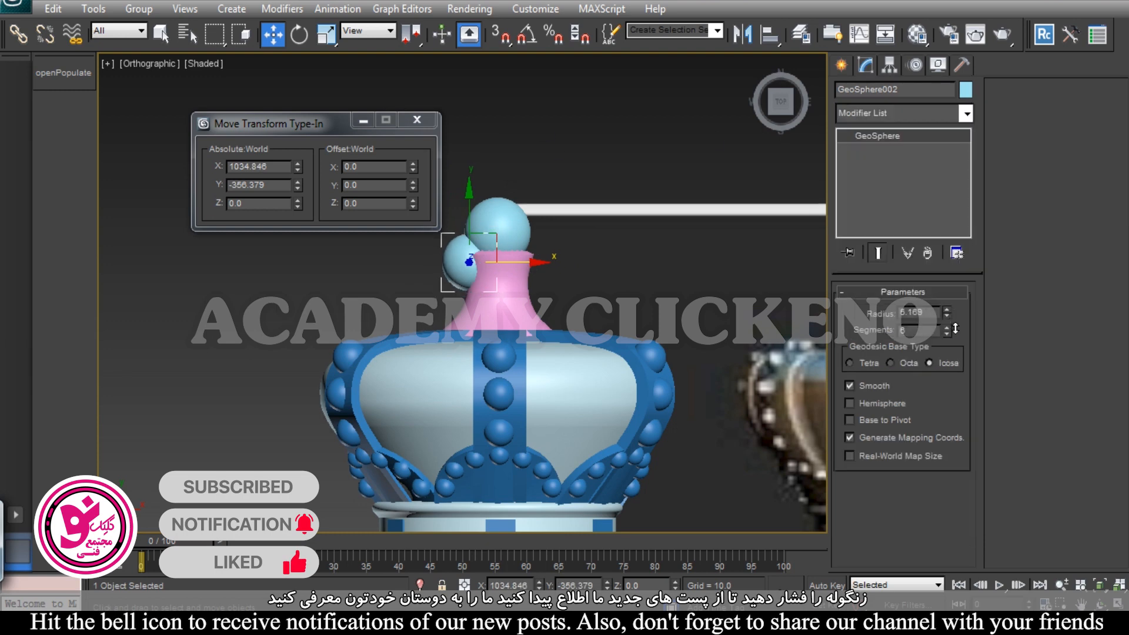
{"action": "middle_click_drag", "start_coordinate": [725, 348], "coordinate": [739, 375]}
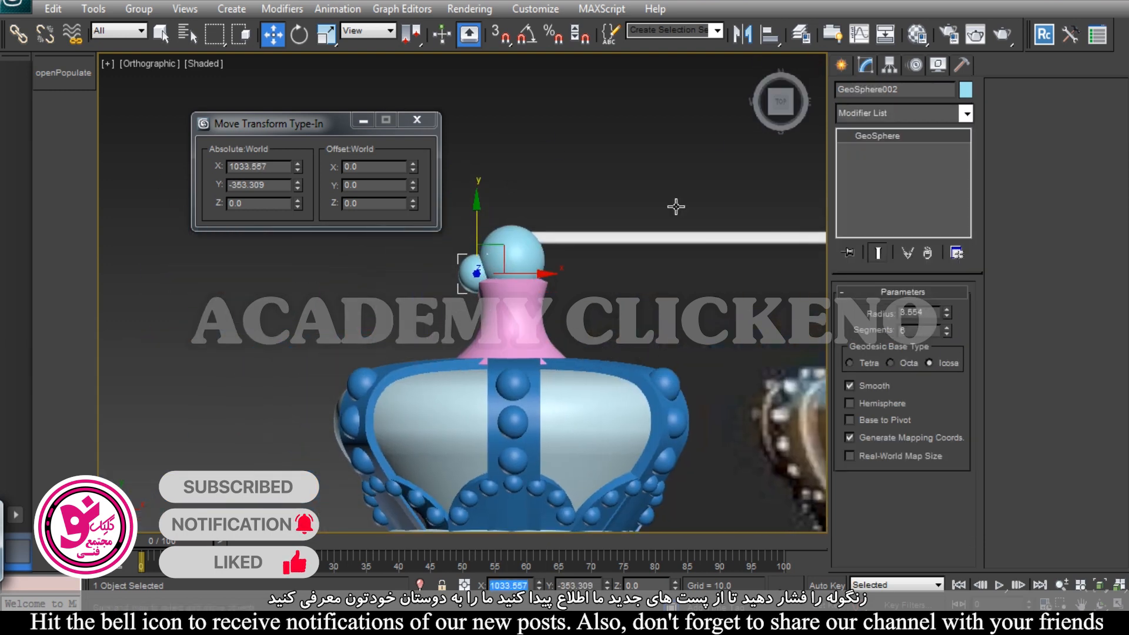
Move only the small sphere's pivot to the crown's central axis at X 1040.339
{"action": "left_click", "coordinate": [889, 65]}
{"action": "left_click", "coordinate": [904, 176]}
{"action": "key", "text": "alt+a"}
{"action": "left_click", "coordinate": [512, 252]}
{"action": "left_click", "coordinate": [626, 586]}
{"action": "left_click", "coordinate": [905, 176]}
Clone the small sphere as seven instances around the finial in 45-degree steps, and reduce their radius to about 2.6
{"action": "left_click", "coordinate": [781, 85]}
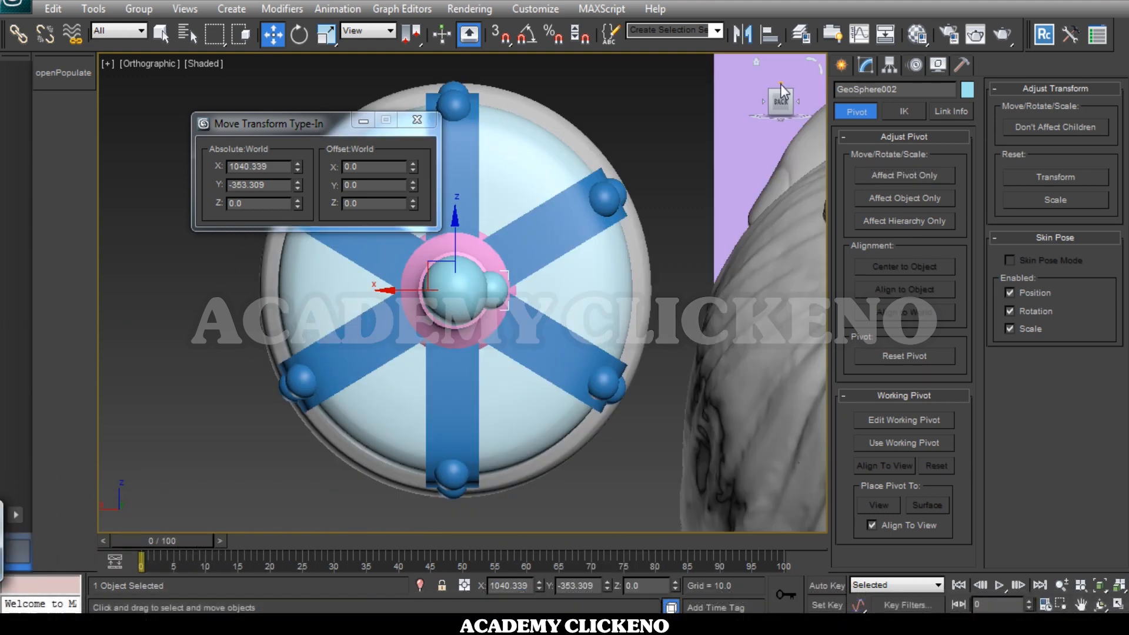
{"action": "left_click_drag", "start_coordinate": [358, 126], "coordinate": [161, 164]}
{"action": "left_click", "coordinate": [527, 34]}
{"action": "right_click", "coordinate": [527, 34]}
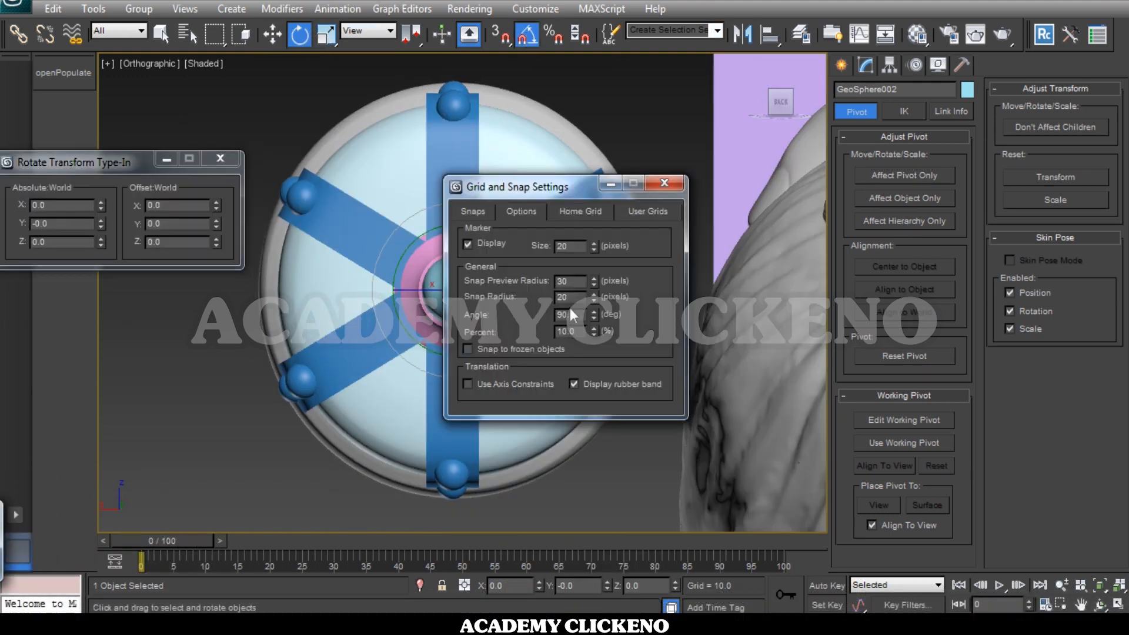
{"action": "left_click", "coordinate": [664, 184]}
{"action": "left_click_drag", "start_coordinate": [511, 254], "coordinate": [596, 334], "text": "shift"}
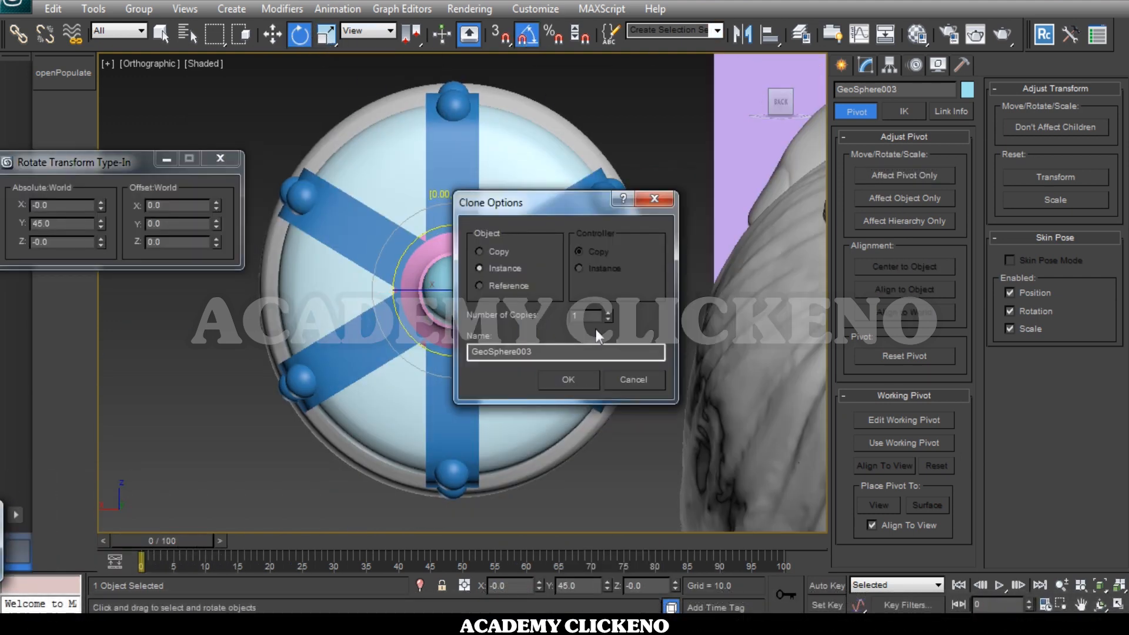
{"action": "left_click", "coordinate": [587, 380]}
{"action": "left_click", "coordinate": [865, 65]}
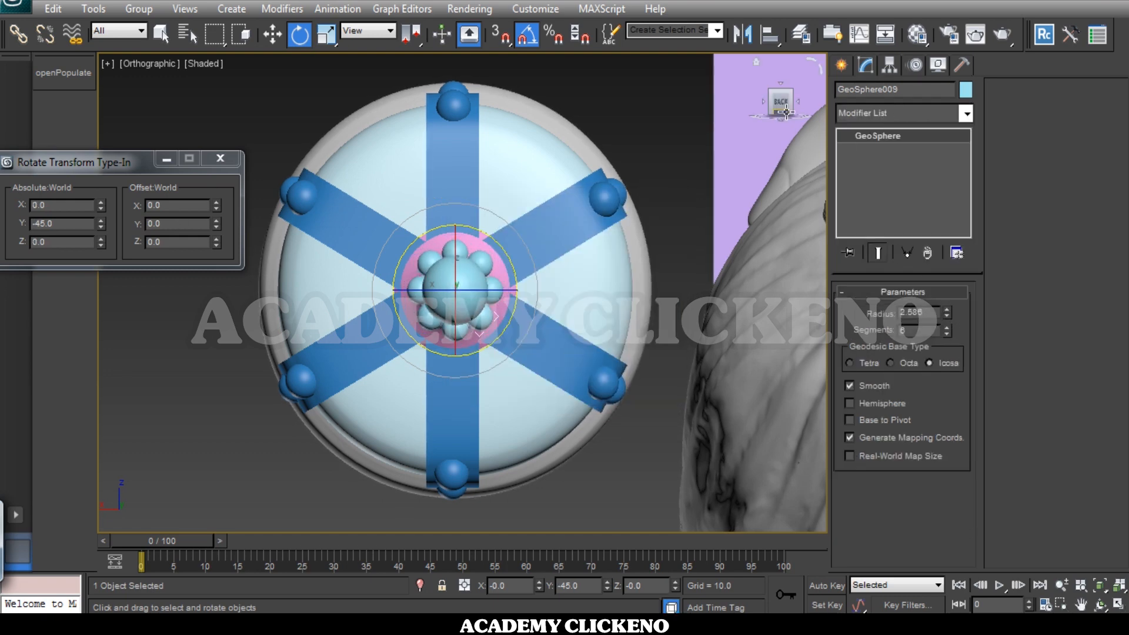
Select the finial with its top sphere and sphere ring and shift them vertically by about 0.47
{"action": "left_click", "coordinate": [786, 111]}
{"action": "key", "text": "w"}
{"action": "left_click", "coordinate": [687, 224]}
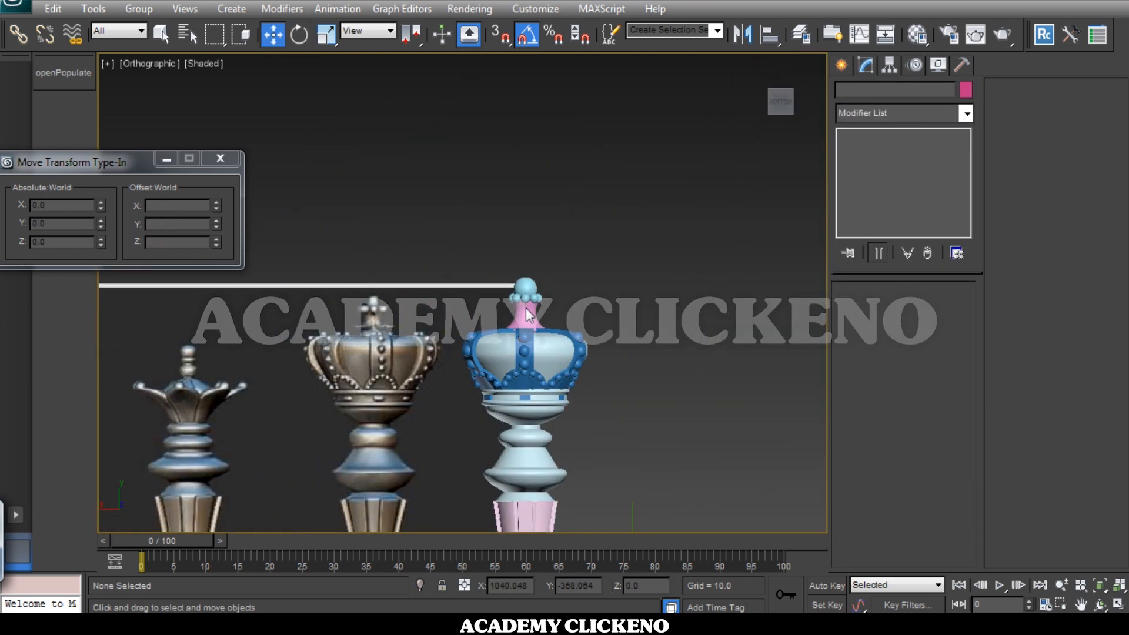
{"action": "scroll", "coordinate": [527, 311], "scroll_direction": "up", "scroll_amount": 2}
{"action": "left_click", "coordinate": [552, 281]}
{"action": "left_click_drag", "start_coordinate": [590, 325], "coordinate": [534, 242]}
{"action": "scroll", "coordinate": [527, 264], "scroll_direction": "down", "scroll_amount": 2}
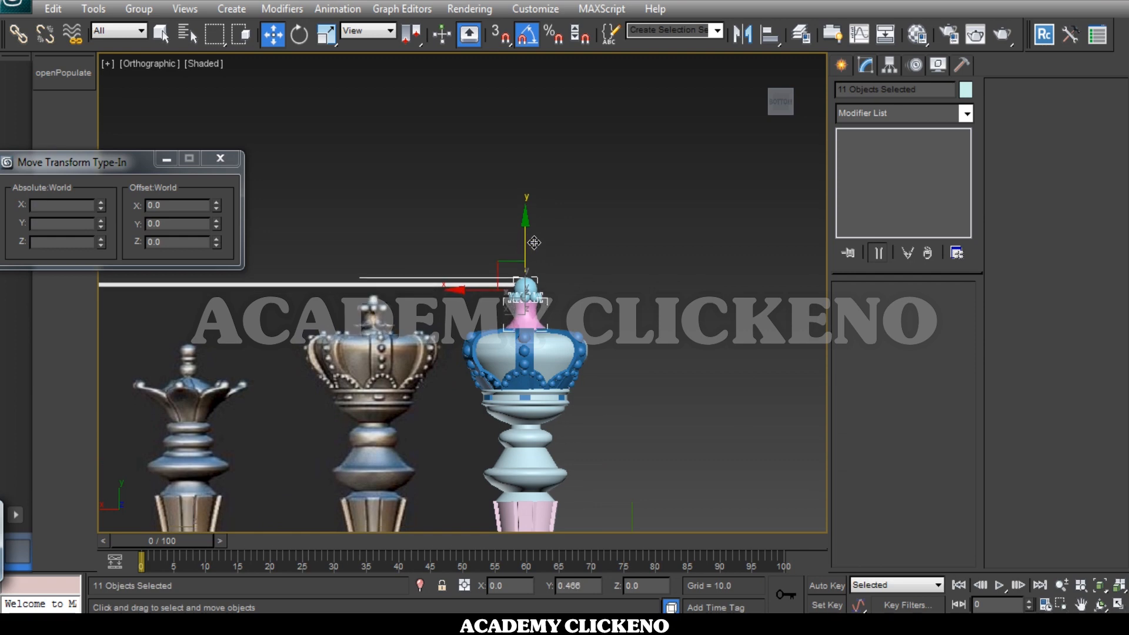
Scale the lathed finial slightly along its height and raise it by about 0.9 toward the sphere ring
{"action": "left_click", "coordinate": [527, 317]}
{"action": "middle_click_drag", "start_coordinate": [529, 311], "coordinate": [538, 252]}
{"action": "key", "text": "r"}
{"action": "left_click_drag", "start_coordinate": [539, 180], "coordinate": [541, 186]}
{"action": "scroll", "coordinate": [580, 277], "scroll_direction": "up", "scroll_amount": 3}
{"action": "middle_click_drag", "start_coordinate": [580, 277], "coordinate": [519, 314]}
{"action": "left_click", "coordinate": [541, 262]}
{"action": "key", "text": "w"}
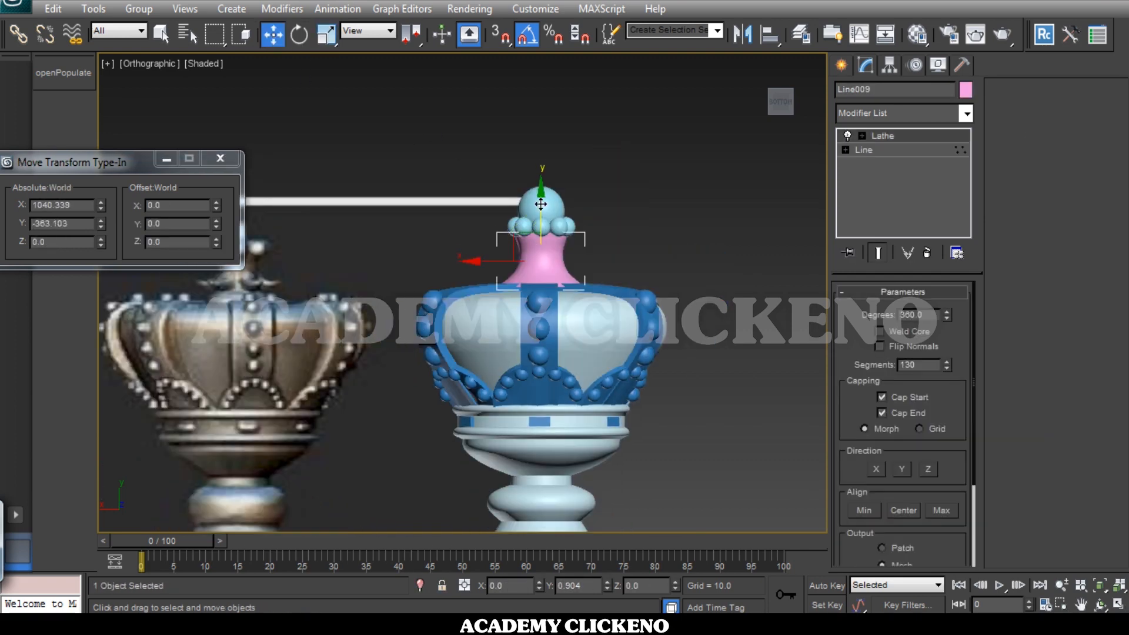
{"action": "left_click", "coordinate": [590, 203]}
Return to the top view and readjust the lathed finial's height to Y -362.428
{"action": "scroll", "coordinate": [565, 223], "scroll_direction": "down", "scroll_amount": 4}
{"action": "left_click_drag", "start_coordinate": [792, 86], "coordinate": [758, 117]}
{"action": "left_click", "coordinate": [781, 102]}
{"action": "scroll", "coordinate": [661, 353], "scroll_direction": "down", "scroll_amount": 3}
{"action": "left_click", "coordinate": [661, 370]}
{"action": "scroll", "coordinate": [436, 253], "scroll_direction": "up", "scroll_amount": 3}
{"action": "left_click", "coordinate": [492, 300]}
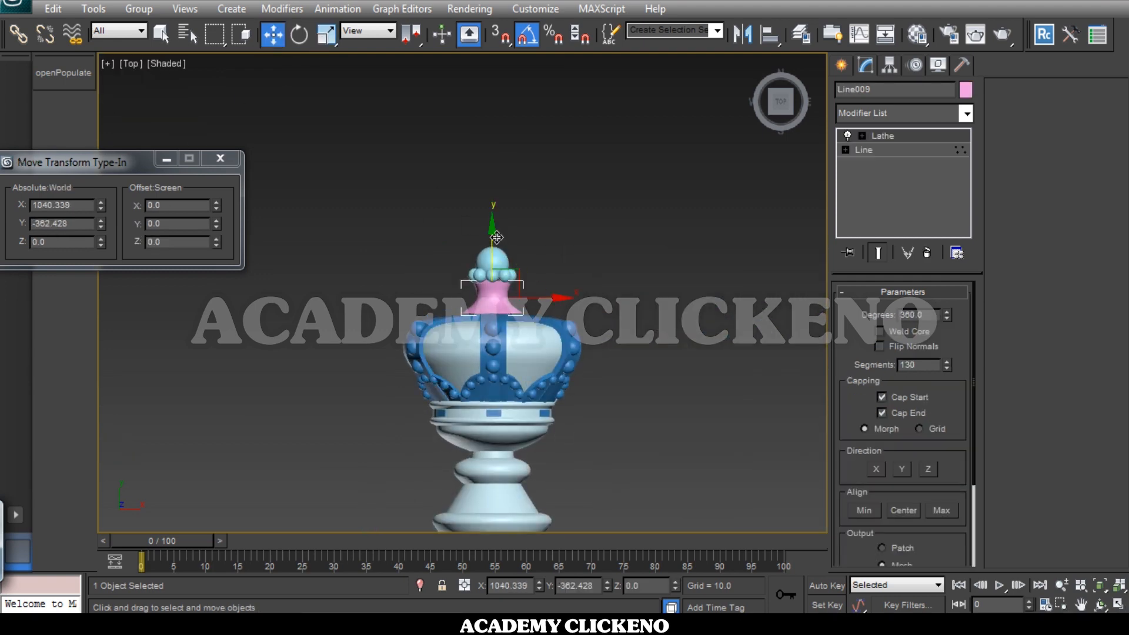
{"action": "left_click", "coordinate": [792, 207]}
Start exporting the selected king and browse to the Haykel folder as the destination
{"action": "scroll", "coordinate": [545, 287], "scroll_direction": "down", "scroll_amount": 4}
{"action": "left_click", "coordinate": [7, 3]}
{"action": "left_click", "coordinate": [241, 118]}
{"action": "left_click", "coordinate": [321, 85]}
{"action": "left_click", "coordinate": [210, 147]}
{"action": "left_click", "coordinate": [175, 162]}
{"action": "double_click", "coordinate": [175, 162]}
{"action": "double_click", "coordinate": [174, 145]}
{"action": "double_click", "coordinate": [150, 379]}
Create a folder named Chess King inside Haykel and copy its name
{"action": "left_click", "coordinate": [379, 83]}
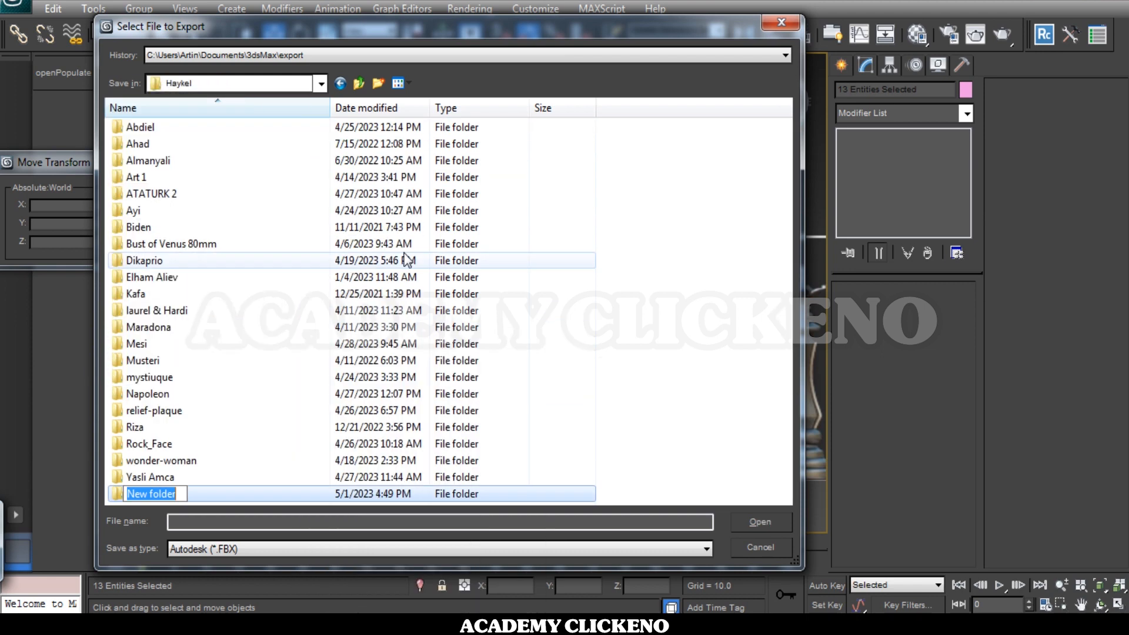
{"action": "left_click", "coordinate": [5, 551]}
{"action": "type", "text": "Chess King"}
{"action": "left_click_drag", "start_coordinate": [180, 495], "coordinate": [124, 495]}
{"action": "right_click", "coordinate": [152, 498]}
{"action": "left_click", "coordinate": [182, 309]}
Open the Chess King folder, add a subfolder with the same name and open it
{"action": "double_click", "coordinate": [200, 497]}
{"action": "right_click", "coordinate": [181, 210]}
{"action": "left_click", "coordinate": [415, 119]}
{"action": "right_click", "coordinate": [149, 128]}
{"action": "left_click", "coordinate": [201, 208]}
{"action": "double_click", "coordinate": [144, 128]}
Name the export file Chess King, choose its file format and export the selected king
{"action": "right_click", "coordinate": [199, 523]}
{"action": "left_click", "coordinate": [235, 353]}
{"action": "left_click", "coordinate": [828, 498]}
{"action": "left_click", "coordinate": [265, 550]}
{"action": "left_click", "coordinate": [239, 487]}
{"action": "left_click", "coordinate": [761, 521]}
{"action": "left_click", "coordinate": [534, 389]}
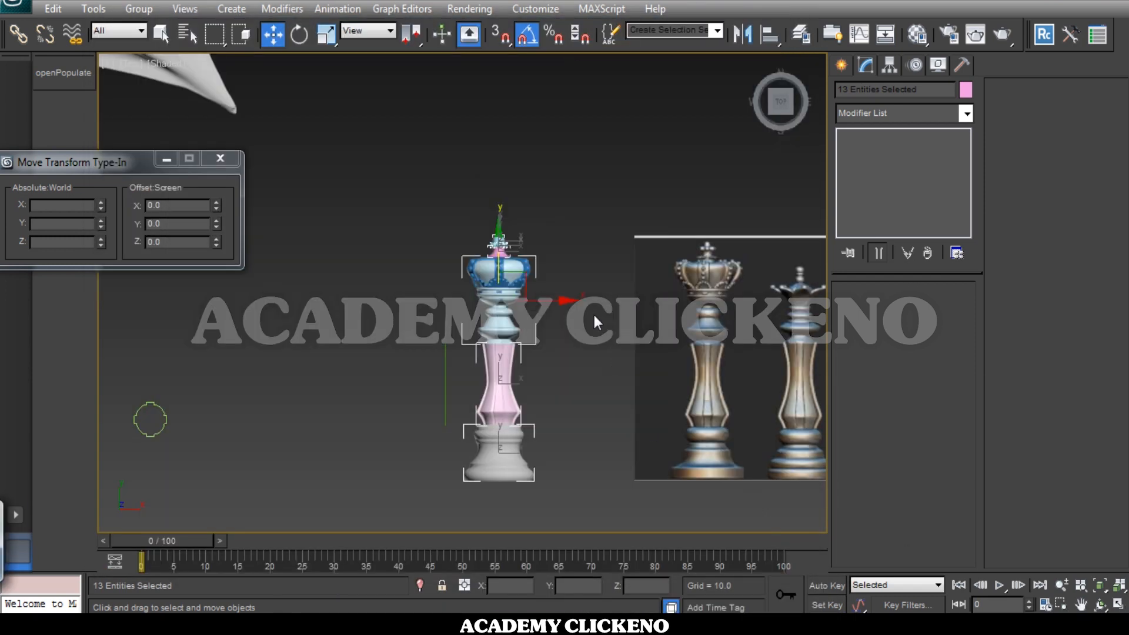
Measure the overall dimensions of the selected king and inspect the whole piece
{"action": "left_click", "coordinate": [962, 65]}
{"action": "left_click", "coordinate": [919, 242]}
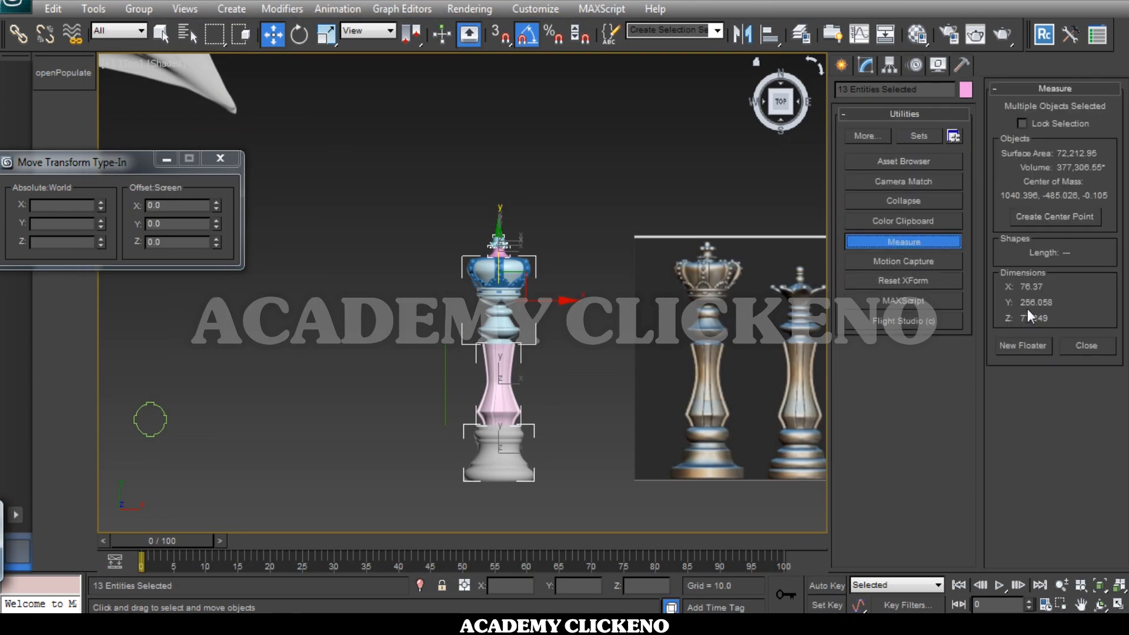
{"action": "left_click", "coordinate": [570, 496]}
{"action": "scroll", "coordinate": [545, 394], "scroll_direction": "up", "scroll_amount": 2}
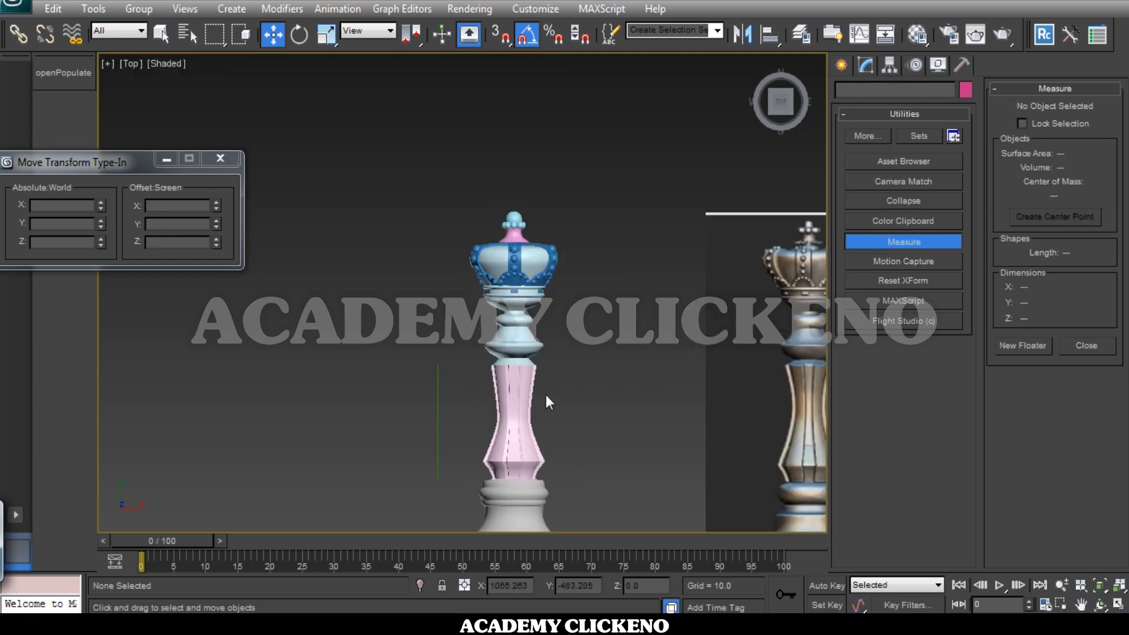
{"action": "middle_click_drag", "start_coordinate": [545, 394], "coordinate": [484, 350]}
{"action": "scroll", "coordinate": [645, 193], "scroll_direction": "down", "scroll_amount": 4}
{"action": "scroll", "coordinate": [511, 281], "scroll_direction": "up", "scroll_amount": 2}
{"action": "middle_click_drag", "start_coordinate": [486, 267], "coordinate": [512, 281]}
{"action": "middle_click_drag", "start_coordinate": [520, 447], "coordinate": [489, 309]}
Adjust the scale and vertical position of the grey base so it meets the pink shaft
{"action": "left_click", "coordinate": [461, 297]}
{"action": "key", "text": "r"}
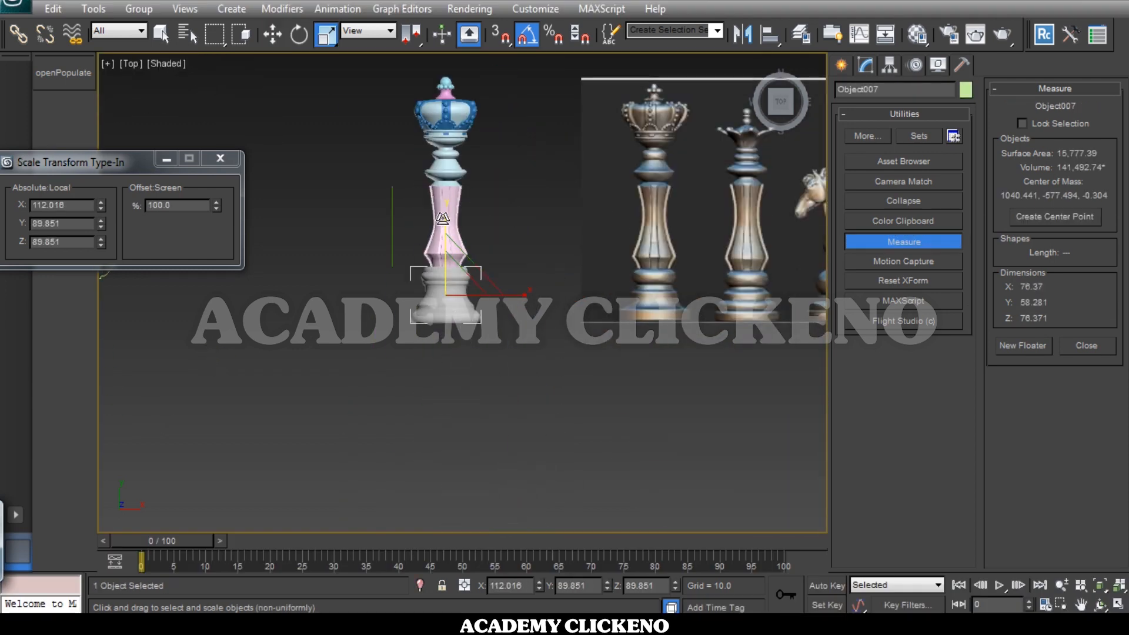
{"action": "key", "text": "w"}
{"action": "scroll", "coordinate": [460, 288], "scroll_direction": "up", "scroll_amount": 3}
{"action": "left_click_drag", "start_coordinate": [429, 241], "coordinate": [429, 235]}
{"action": "left_click_drag", "start_coordinate": [441, 276], "coordinate": [441, 282]}
{"action": "left_click", "coordinate": [272, 34]}
{"action": "left_click_drag", "start_coordinate": [429, 238], "coordinate": [429, 235]}
{"action": "left_click", "coordinate": [452, 470]}
Scale the crown and head with the finial down uniformly, making the crown group about 63.5 by 83.3 by 70.9
{"action": "scroll", "coordinate": [451, 470], "scroll_direction": "down", "scroll_amount": 4}
{"action": "scroll", "coordinate": [453, 238], "scroll_direction": "up", "scroll_amount": 4}
{"action": "left_click_drag", "start_coordinate": [342, 184], "coordinate": [342, 180]}
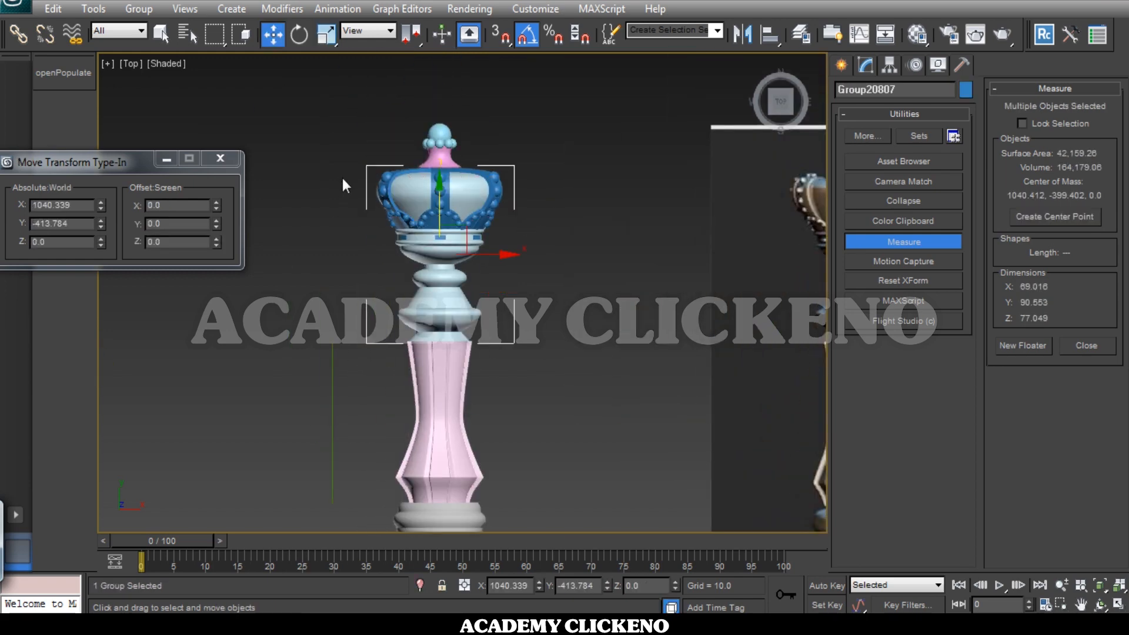
{"action": "mouse_move", "coordinate": [473, 157]}
{"action": "left_mouse_down"}
{"action": "mouse_move", "coordinate": [416, 131]}
{"action": "mouse_move", "coordinate": [447, 145]}
{"action": "mouse_move", "coordinate": [441, 133]}
{"action": "mouse_move", "coordinate": [459, 158]}
{"action": "left_mouse_up"}
{"action": "left_click", "coordinate": [326, 35]}
Reposition the scaled crown and head on top of the pink shaft, with the group at Y -417.955
{"action": "left_click", "coordinate": [273, 34]}
{"action": "left_click", "coordinate": [497, 258]}
{"action": "scroll", "coordinate": [476, 267], "scroll_direction": "down", "scroll_amount": 4}
{"action": "scroll", "coordinate": [463, 288], "scroll_direction": "up", "scroll_amount": 6}
{"action": "left_click", "coordinate": [468, 270]}
{"action": "scroll", "coordinate": [469, 276], "scroll_direction": "down", "scroll_amount": 2}
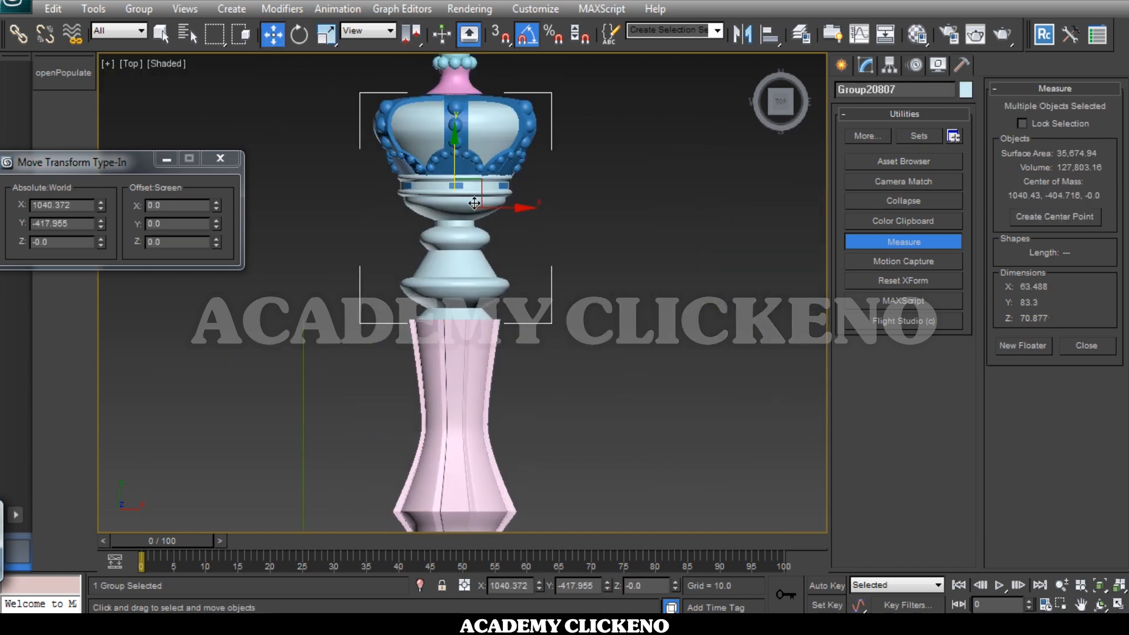
Move the finial above the crown slightly so it sits on the scaled crown
{"action": "middle_click_drag", "start_coordinate": [471, 156], "coordinate": [485, 239]}
{"action": "left_click_drag", "start_coordinate": [526, 107], "coordinate": [432, 168]}
{"action": "left_click_drag", "start_coordinate": [476, 95], "coordinate": [476, 98]}
Ungroup the crown group and convert its turned crown-and-neck body into an Editable Mesh
{"action": "left_click", "coordinate": [481, 212]}
{"action": "left_click", "coordinate": [139, 9]}
{"action": "left_click", "coordinate": [151, 46]}
{"action": "left_click", "coordinate": [461, 358]}
{"action": "right_click", "coordinate": [461, 356]}
{"action": "mouse_move", "coordinate": [512, 516]}
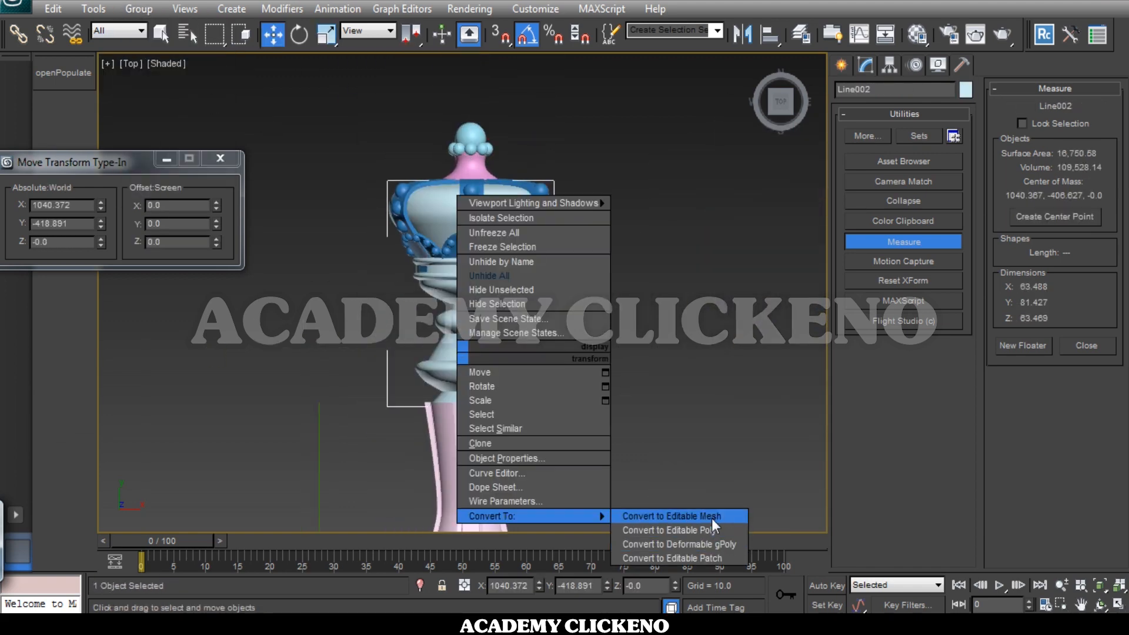
{"action": "left_click", "coordinate": [713, 532]}
Scale the vertices at the body's lower end up to about 105% so the rim meets the pink shaft
{"action": "key", "text": "1"}
{"action": "left_click_drag", "start_coordinate": [534, 425], "coordinate": [406, 400]}
{"action": "middle_click_drag", "start_coordinate": [470, 406], "coordinate": [517, 353], "text": "alt"}
{"action": "scroll", "coordinate": [485, 330], "scroll_direction": "up", "scroll_amount": 4}
{"action": "left_click", "coordinate": [326, 35]}
{"action": "left_click_drag", "start_coordinate": [484, 337], "coordinate": [484, 328]}
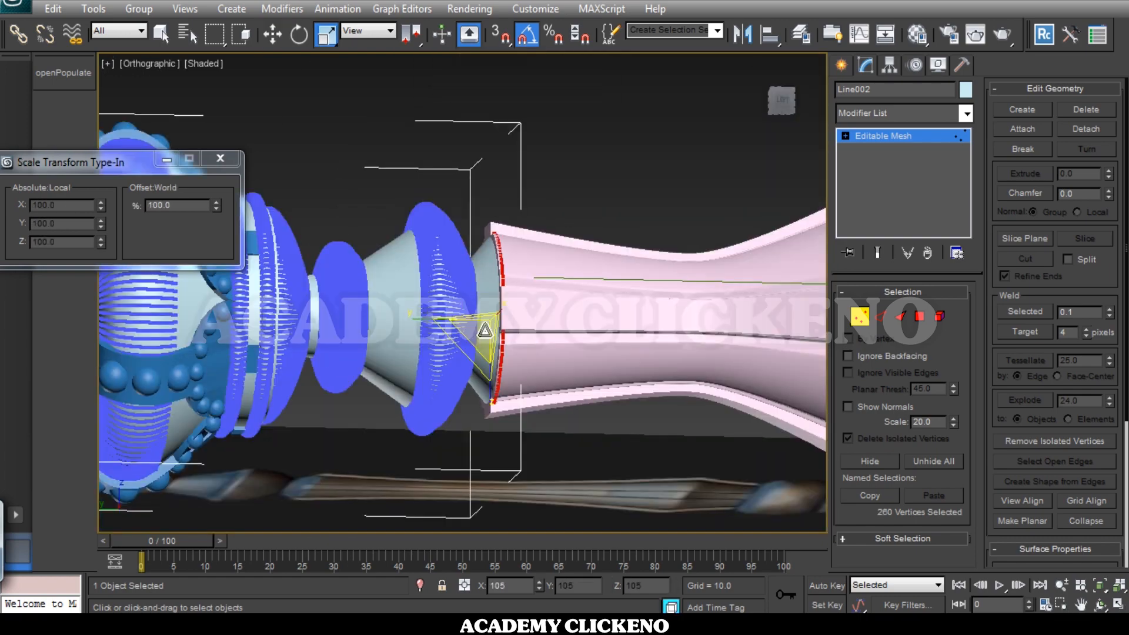
Check the joint between neck and shaft, and select all parts of the complete king
{"action": "left_click", "coordinate": [272, 35]}
{"action": "scroll", "coordinate": [470, 341], "scroll_direction": "up", "scroll_amount": 3}
{"action": "scroll", "coordinate": [449, 347], "scroll_direction": "down", "scroll_amount": 3}
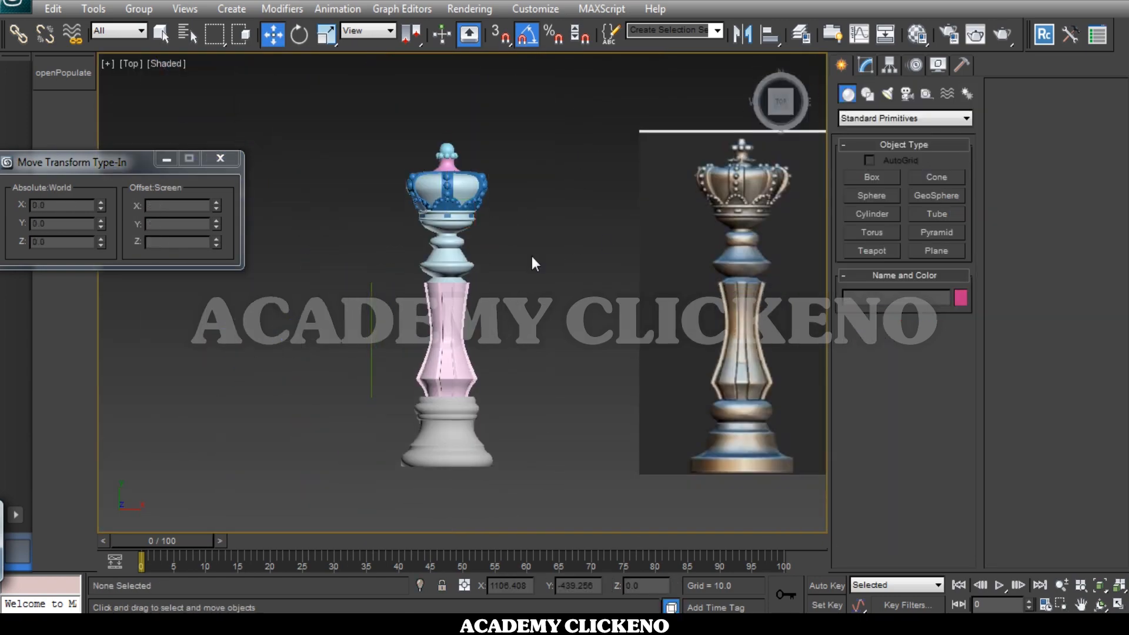
{"action": "left_click_drag", "start_coordinate": [552, 469], "coordinate": [388, 132]}
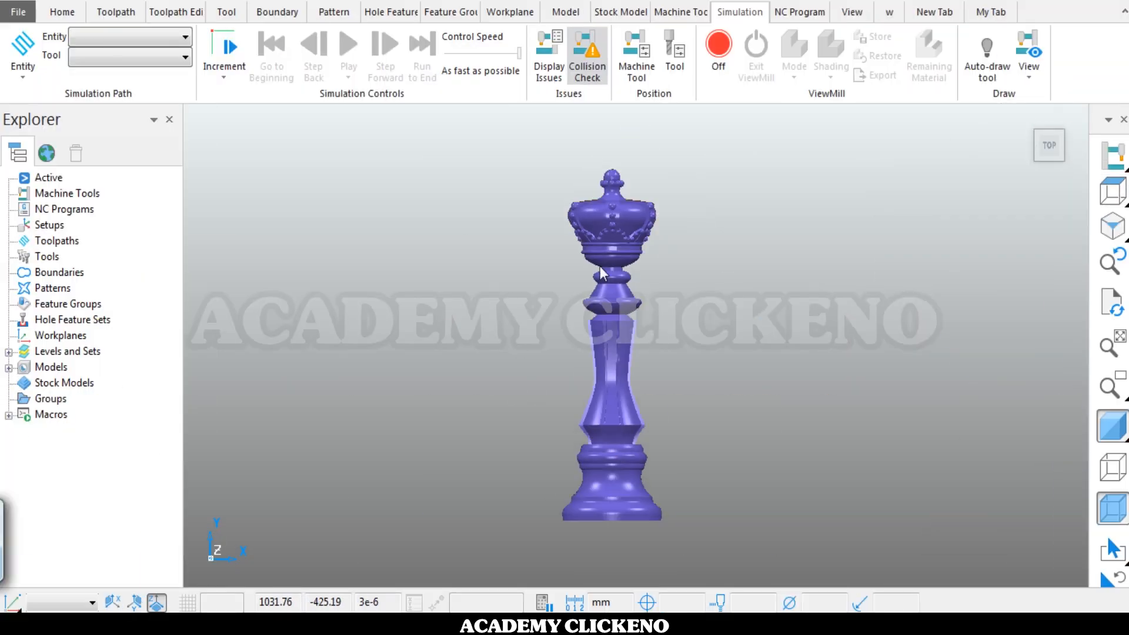
Switch to PowerMill and create two workplanes, one beside the king and one at the hole in its base
{"action": "left_click", "coordinate": [990, 12]}
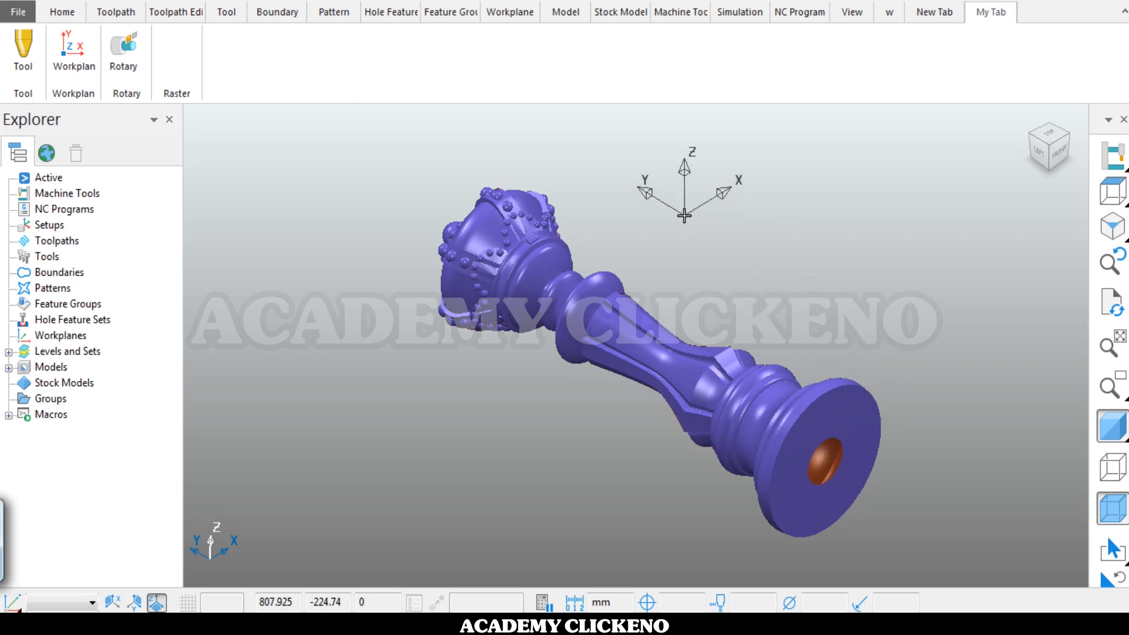
{"action": "left_click", "coordinate": [684, 216]}
{"action": "left_click", "coordinate": [829, 469]}
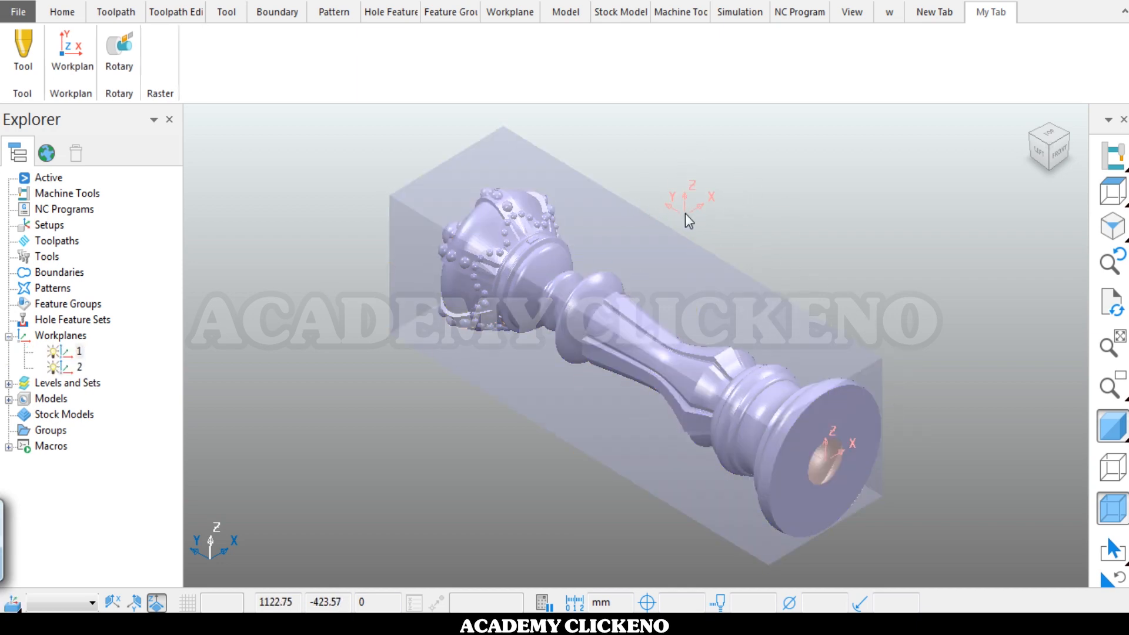
Activate the workplane at the base of the king and delete the one beside the model
{"action": "right_click", "coordinate": [78, 381]}
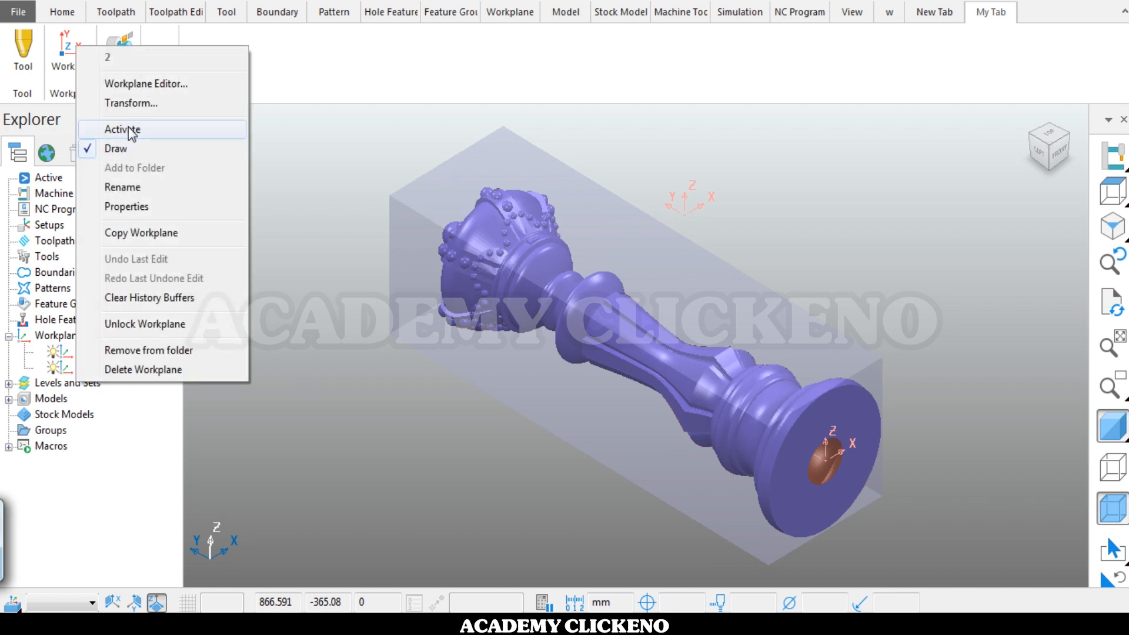
{"action": "left_click", "coordinate": [168, 131]}
{"action": "right_click", "coordinate": [77, 353]}
{"action": "left_click", "coordinate": [126, 348]}
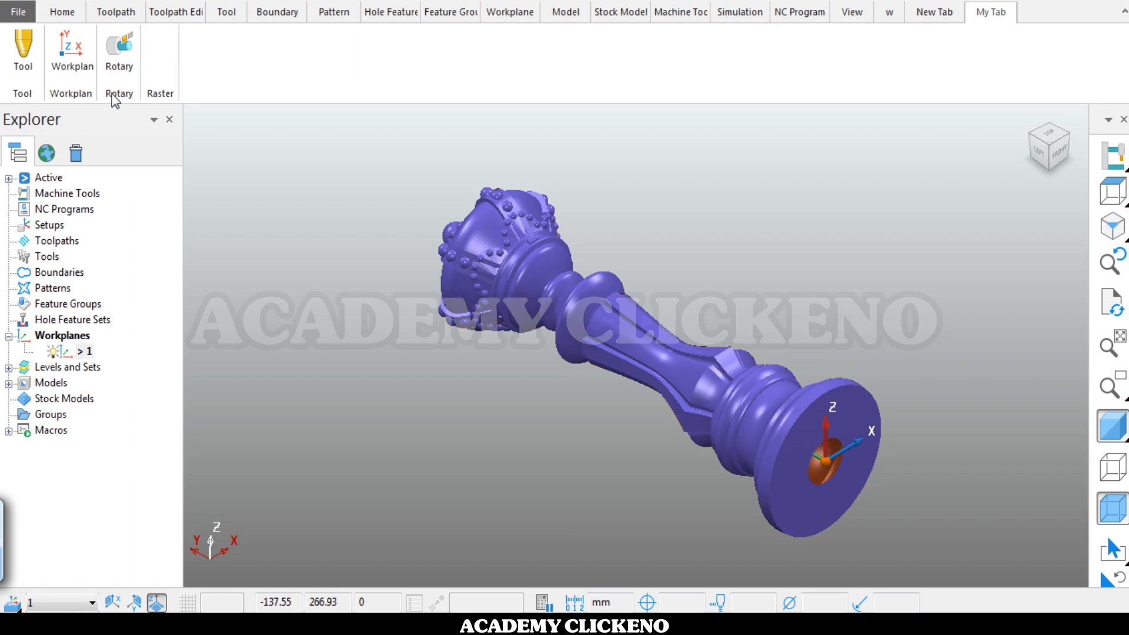
Rotate the Chess King model by -90 degrees about Z in workplane 1 and accept the transformation
{"action": "middle_click_drag", "start_coordinate": [531, 480], "coordinate": [514, 394], "text": "shift"}
{"action": "left_click", "coordinate": [8, 383]}
{"action": "right_click", "coordinate": [86, 398]}
{"action": "mouse_move", "coordinate": [123, 558]}
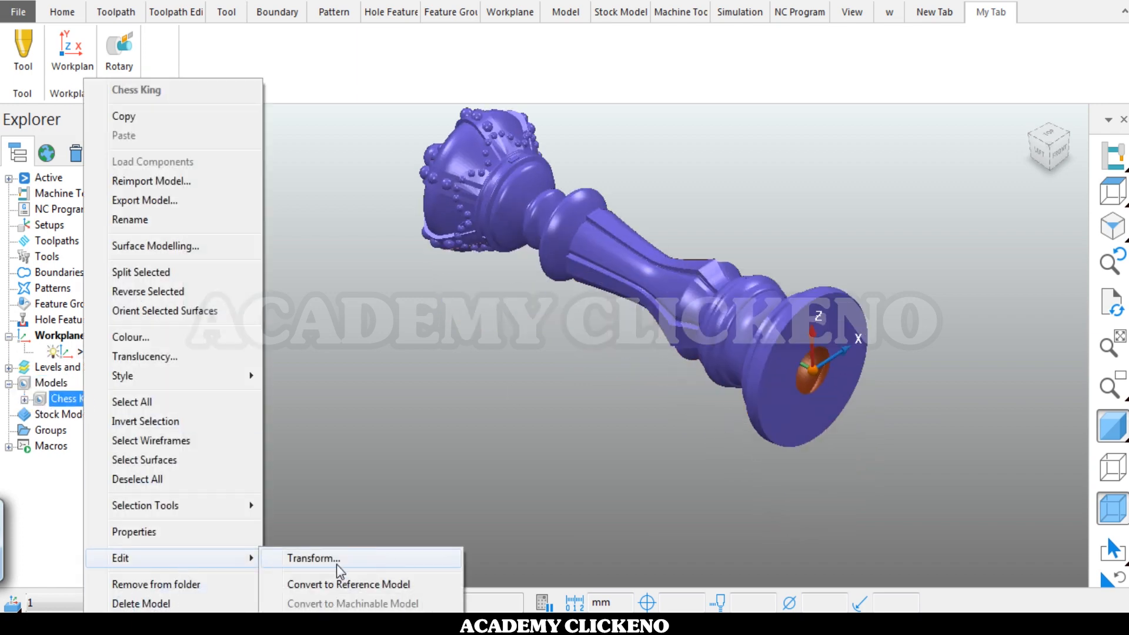
{"action": "left_click", "coordinate": [337, 563]}
{"action": "left_click_drag", "start_coordinate": [292, 71], "coordinate": [661, 224]}
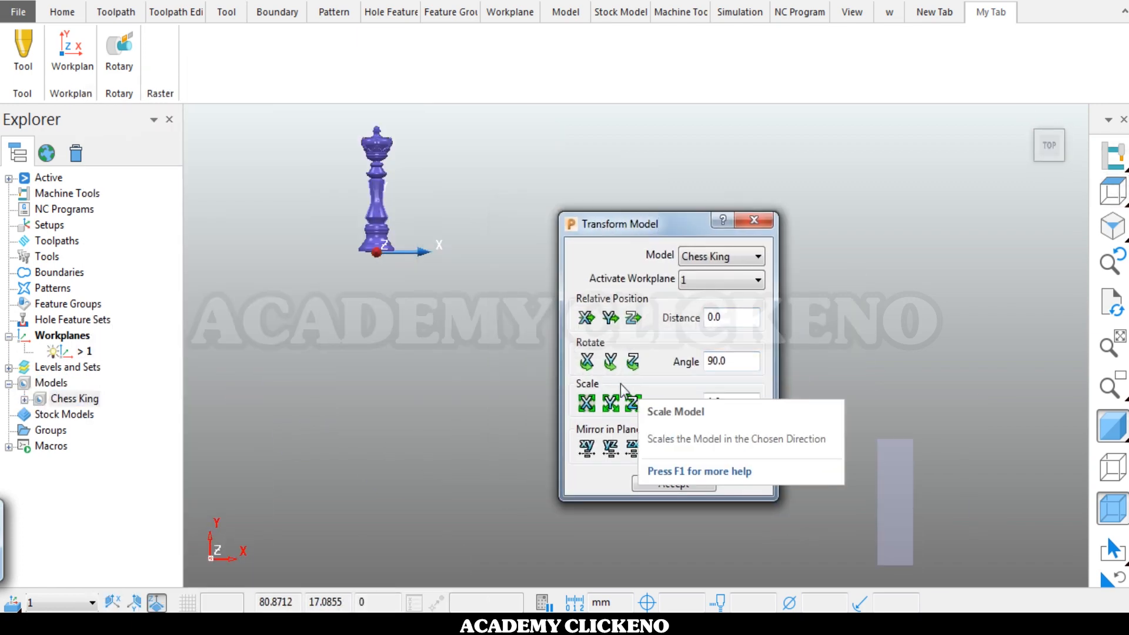
{"action": "left_click", "coordinate": [632, 362]}
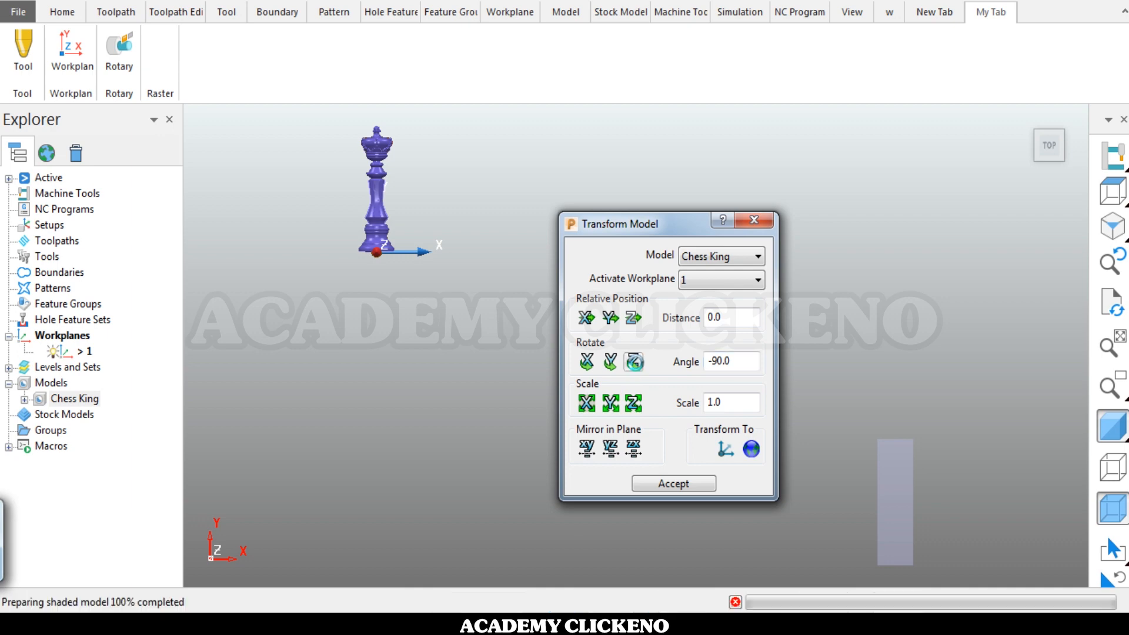
{"action": "left_click", "coordinate": [673, 484]}
Calculate a box block around the king in the active workplane and set its X length to 238 mm
{"action": "left_click", "coordinate": [63, 14]}
{"action": "left_click", "coordinate": [62, 77]}
{"action": "mouse_move", "coordinate": [546, 101]}
{"action": "left_mouse_down"}
{"action": "mouse_move", "coordinate": [703, 219]}
{"action": "mouse_move", "coordinate": [765, 203]}
{"action": "mouse_move", "coordinate": [778, 163]}
{"action": "mouse_move", "coordinate": [893, 83]}
{"action": "left_mouse_up"}
{"action": "left_click", "coordinate": [863, 582]}
{"action": "scroll", "coordinate": [388, 282], "scroll_direction": "up", "scroll_amount": 4}
{"action": "scroll", "coordinate": [517, 242], "scroll_direction": "up", "scroll_amount": 7}
{"action": "scroll", "coordinate": [542, 265], "scroll_direction": "down", "scroll_amount": 8}
{"action": "scroll", "coordinate": [542, 297], "scroll_direction": "up", "scroll_amount": 5}
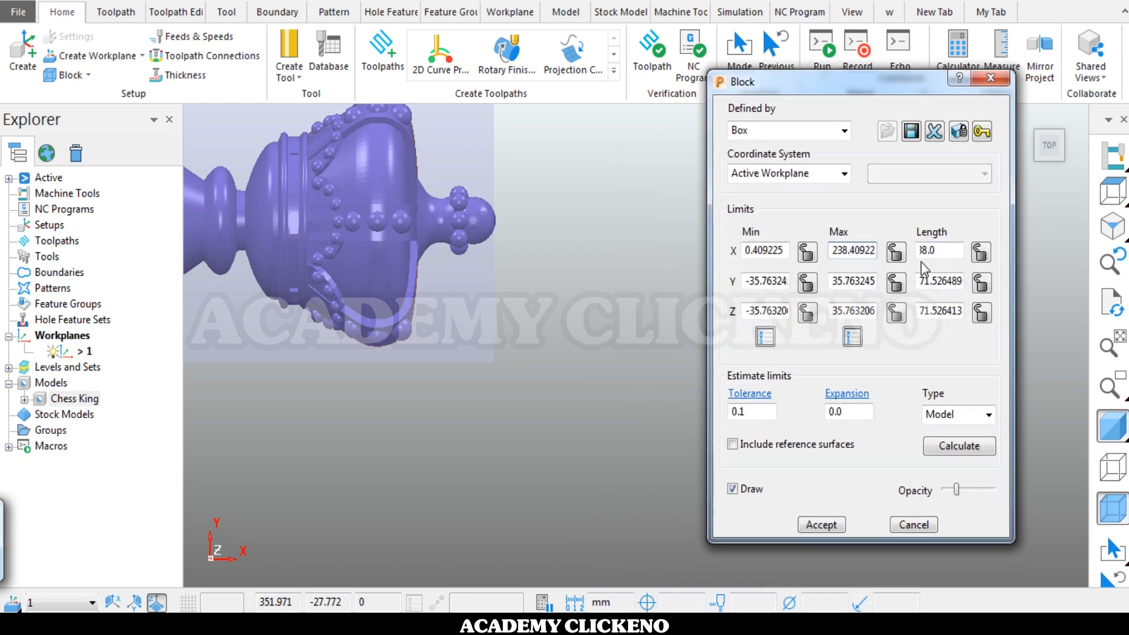
{"action": "left_click_drag", "start_coordinate": [764, 82], "coordinate": [820, 75]}
{"action": "scroll", "coordinate": [618, 312], "scroll_direction": "down", "scroll_amount": 5}
{"action": "scroll", "coordinate": [344, 301], "scroll_direction": "up", "scroll_amount": 9}
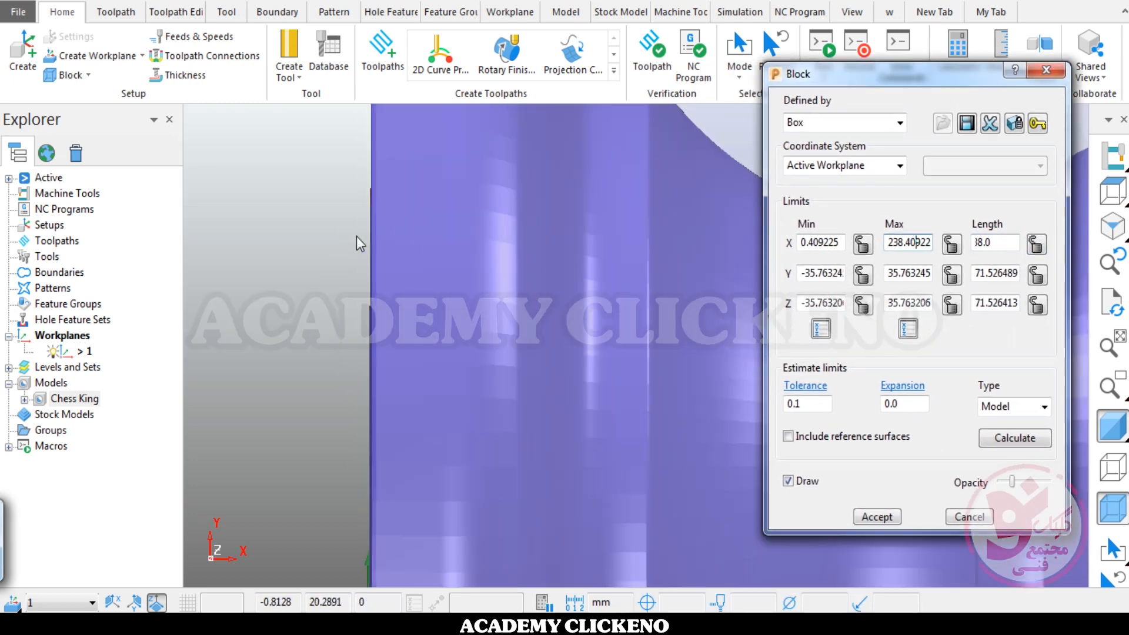
Lock the block's X limits at 0 minimum and 238 maximum, then accept the block
{"action": "scroll", "coordinate": [356, 235], "scroll_direction": "down", "scroll_amount": 2}
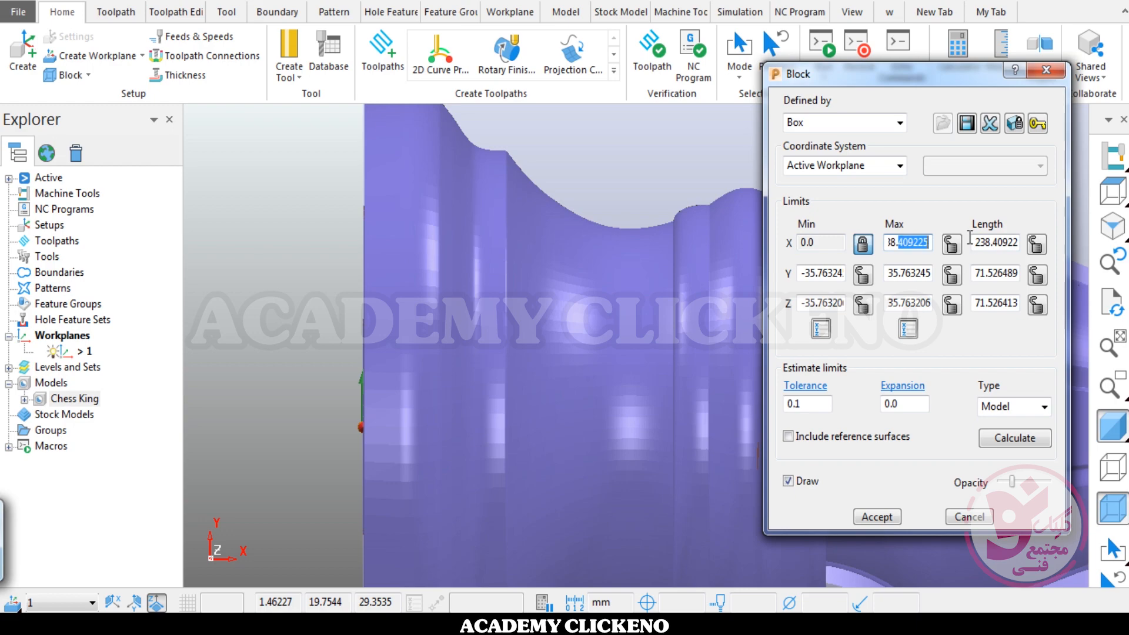
{"action": "left_click", "coordinate": [952, 243]}
{"action": "left_click_drag", "start_coordinate": [938, 80], "coordinate": [839, 109]}
{"action": "scroll", "coordinate": [1042, 202], "scroll_direction": "down", "scroll_amount": 5}
{"action": "left_click", "coordinate": [1112, 193]}
{"action": "scroll", "coordinate": [1044, 320], "scroll_direction": "up", "scroll_amount": 5}
{"action": "scroll", "coordinate": [1033, 306], "scroll_direction": "down", "scroll_amount": 4}
{"action": "scroll", "coordinate": [606, 211], "scroll_direction": "down", "scroll_amount": 2}
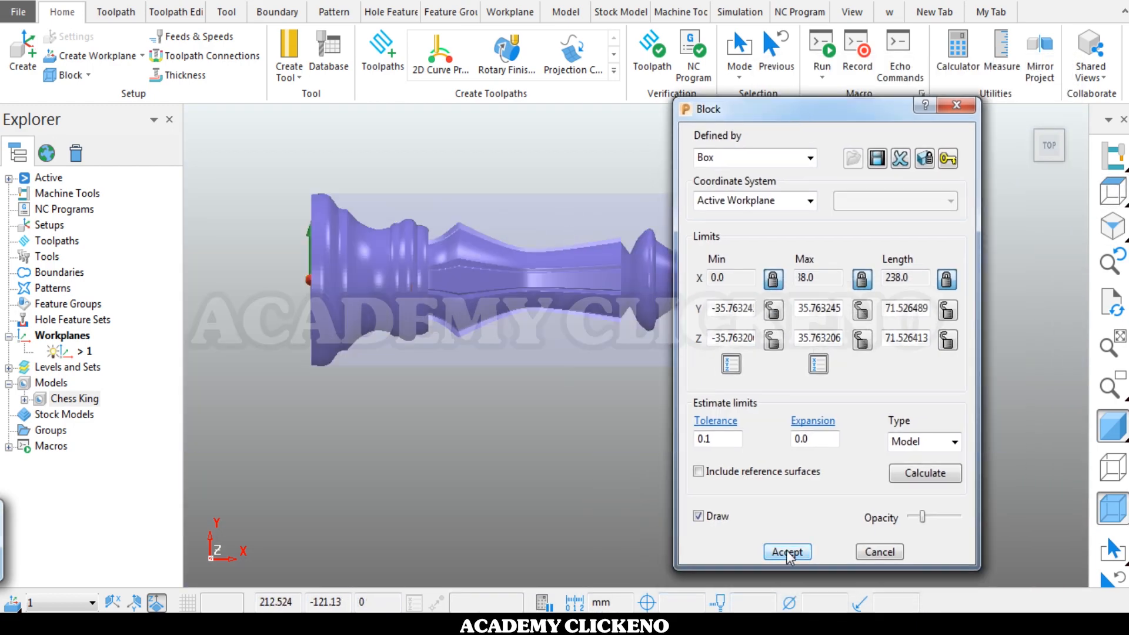
{"action": "left_click", "coordinate": [788, 553]}
Set the spindle speed to 10500 rpm and the cutting, plunging and skim feed rates to 4000 mm/min
{"action": "left_click", "coordinate": [188, 37]}
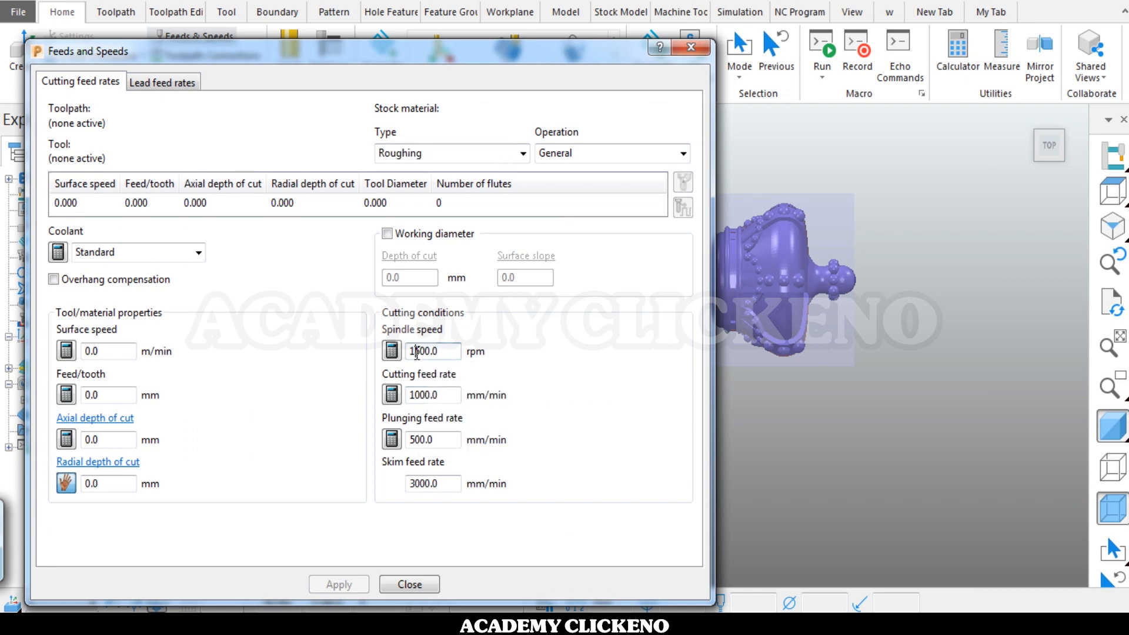
{"action": "left_click_drag", "start_coordinate": [410, 441], "coordinate": [415, 440]}
{"action": "type", "text": "40"}
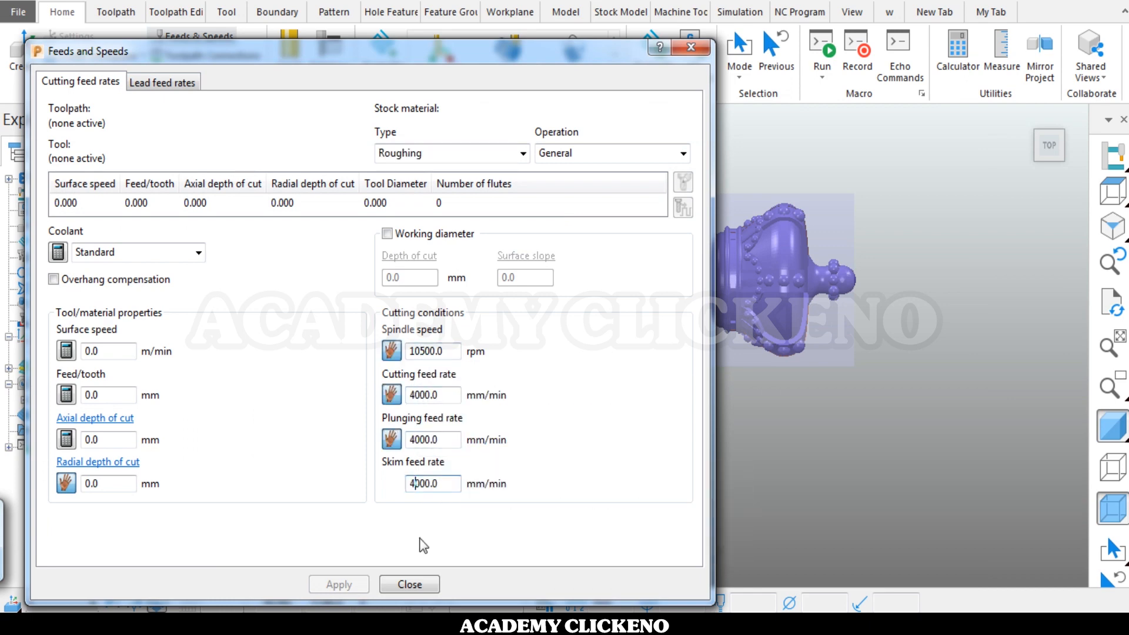
{"action": "left_click", "coordinate": [409, 584]}
Set the toolpath connections to a Cylinder safe area with direction 1, 0, 0 and choose the start and end point option
{"action": "left_click", "coordinate": [211, 55]}
{"action": "left_click", "coordinate": [488, 86]}
{"action": "left_click", "coordinate": [363, 44]}
{"action": "left_click", "coordinate": [625, 87]}
{"action": "left_click", "coordinate": [506, 119]}
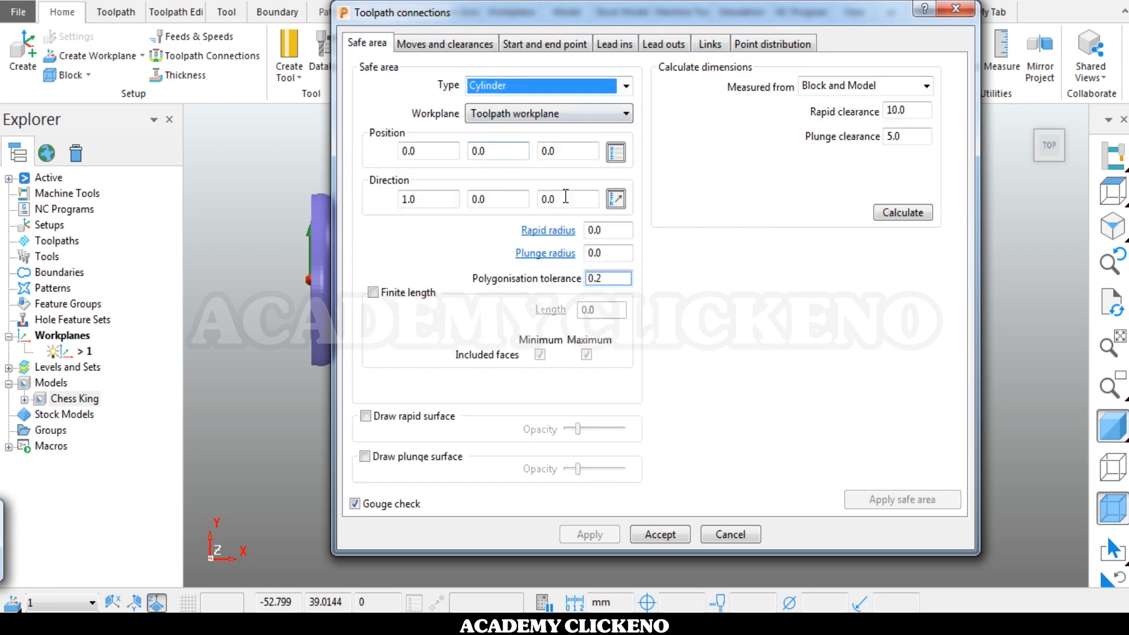
{"action": "left_click", "coordinate": [532, 46]}
{"action": "left_click", "coordinate": [611, 93]}
{"action": "left_click", "coordinate": [552, 125]}
Set the first-choice lead-in to Ramp with a maximum zig angle of 0.6 and a ramp height of 30
{"action": "left_click", "coordinate": [612, 45]}
{"action": "left_click", "coordinate": [523, 100]}
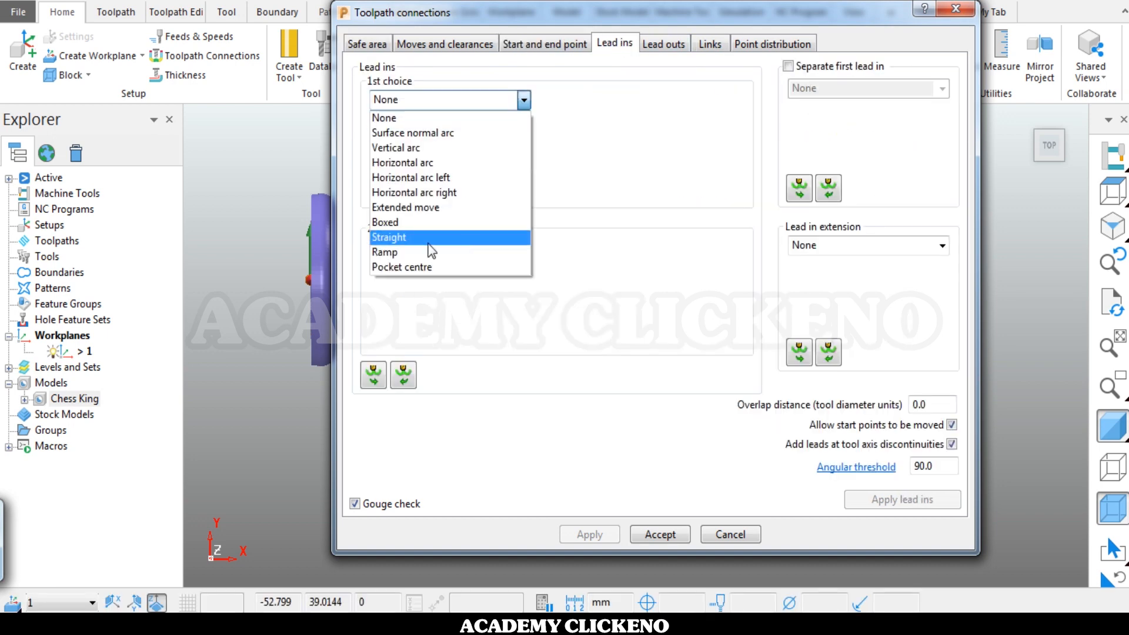
{"action": "left_click", "coordinate": [432, 257]}
{"action": "left_click", "coordinate": [523, 130]}
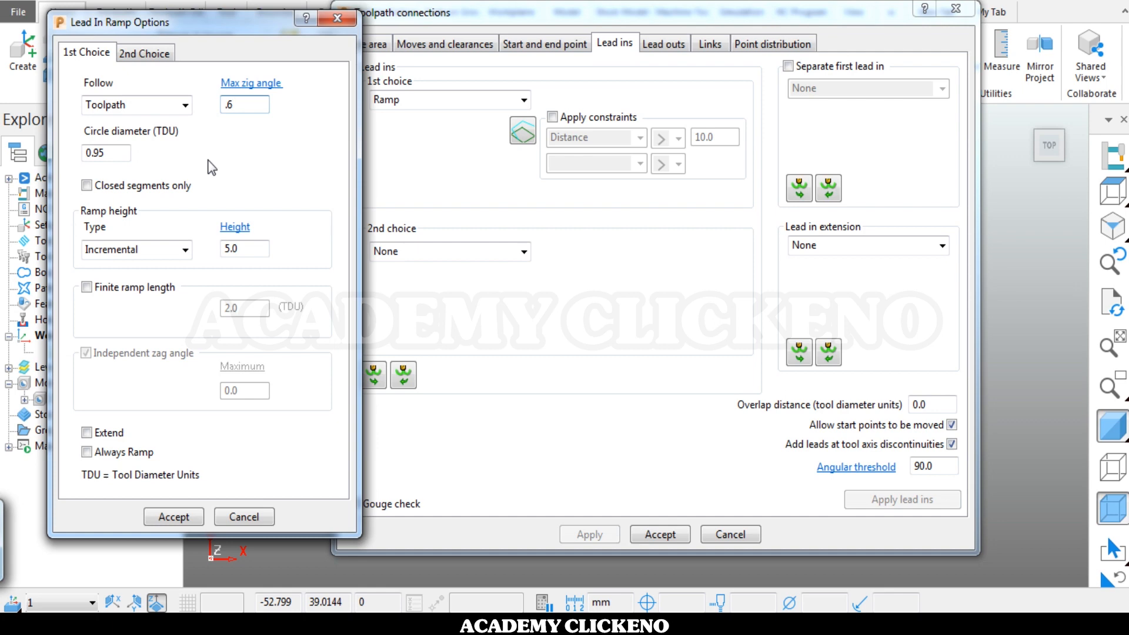
{"action": "type", "text": "30"}
{"action": "left_click", "coordinate": [174, 517]}
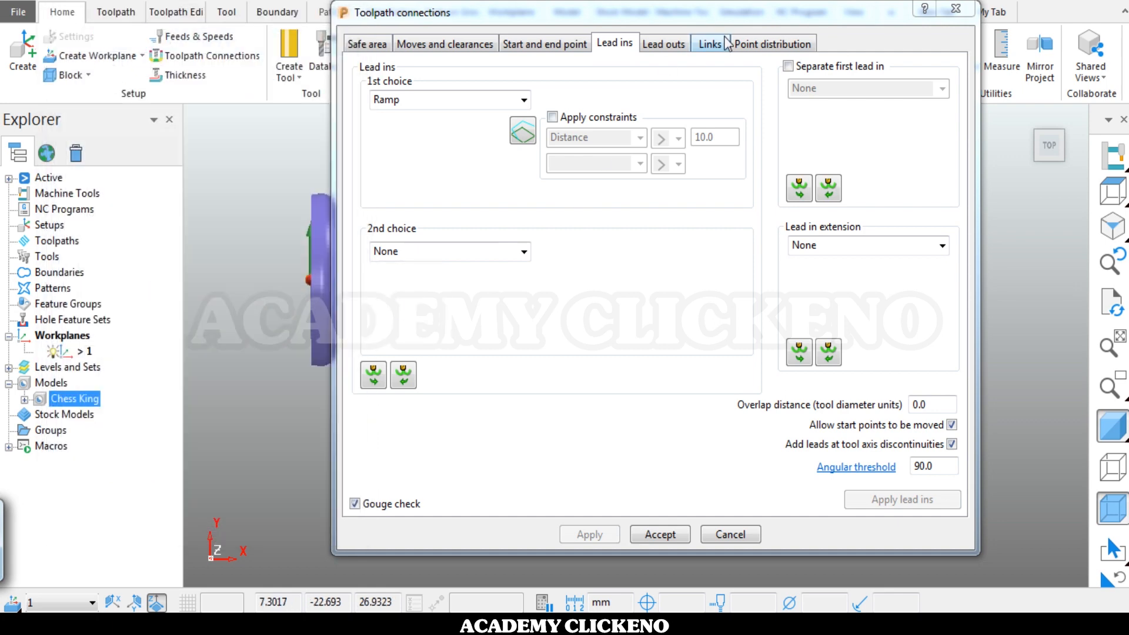
Choose the first-choice link type and accept the toolpath connections
{"action": "left_click", "coordinate": [710, 43]}
{"action": "left_click", "coordinate": [489, 86]}
{"action": "left_click", "coordinate": [423, 150]}
{"action": "left_click", "coordinate": [659, 535]}
Create a tapered spherical tool with diameter 12, length 60 and tip radius 1
{"action": "left_click", "coordinate": [289, 71]}
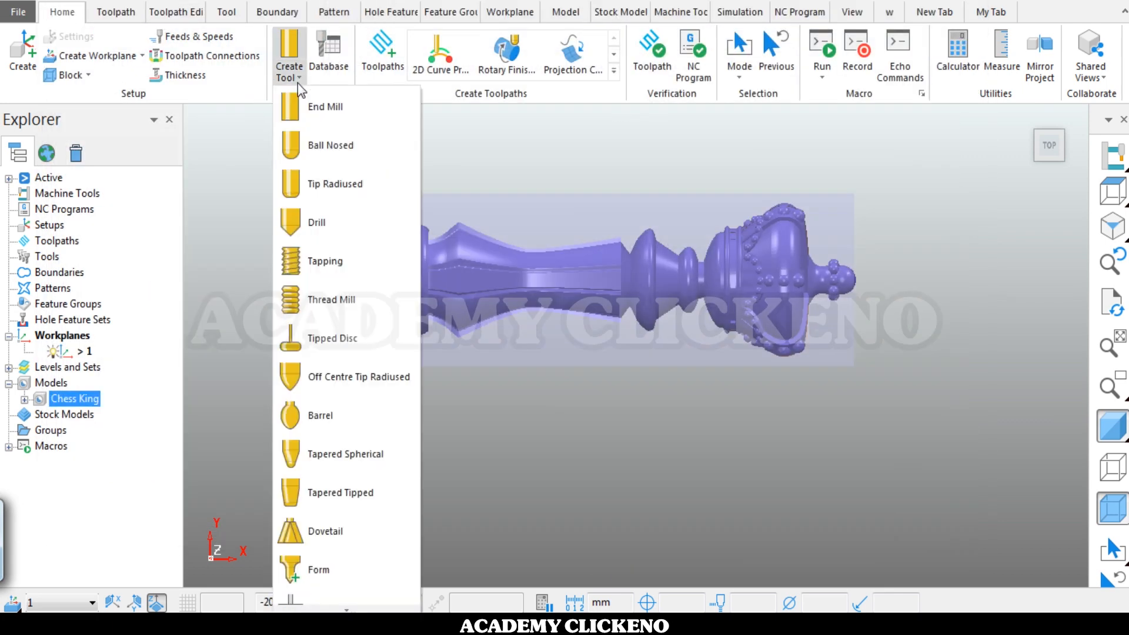
{"action": "left_click", "coordinate": [328, 456]}
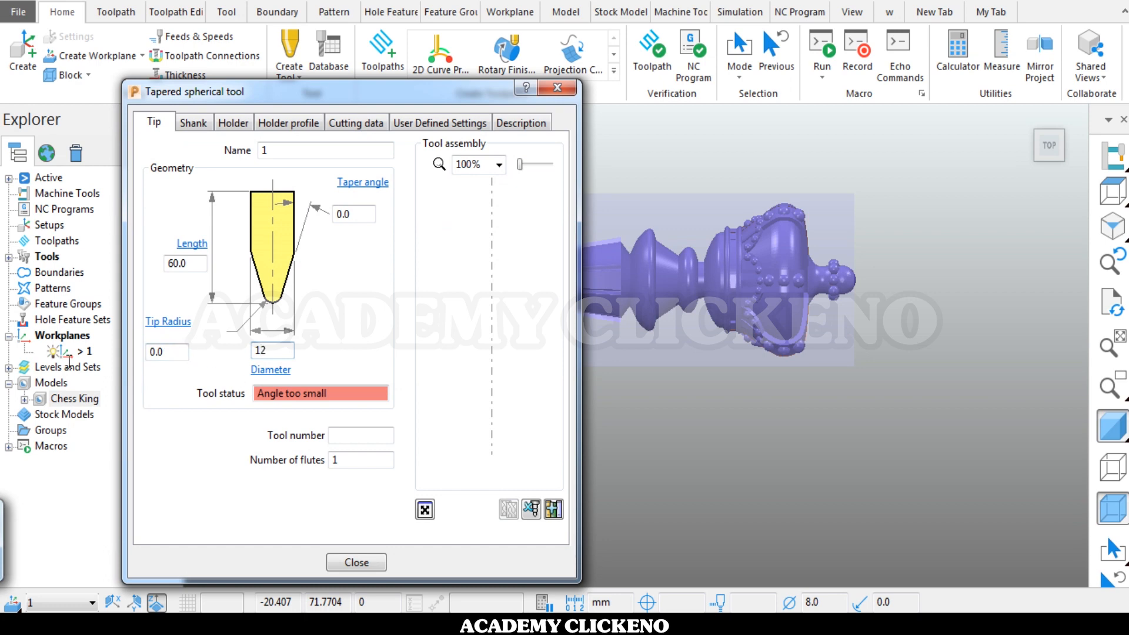
{"action": "left_click", "coordinate": [356, 562]}
Calculate a spiral Rotary Finishing toolpath with Conventional cut direction, tolerance 0.05 and stepover 0.22
{"action": "left_click", "coordinate": [506, 53]}
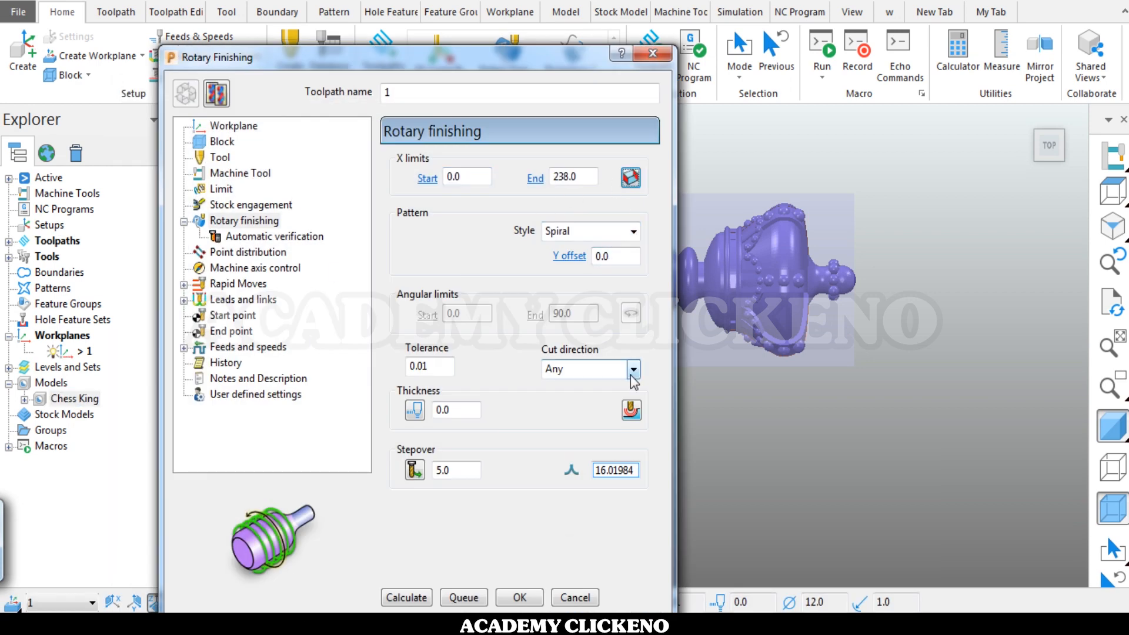
{"action": "left_click", "coordinate": [609, 403]}
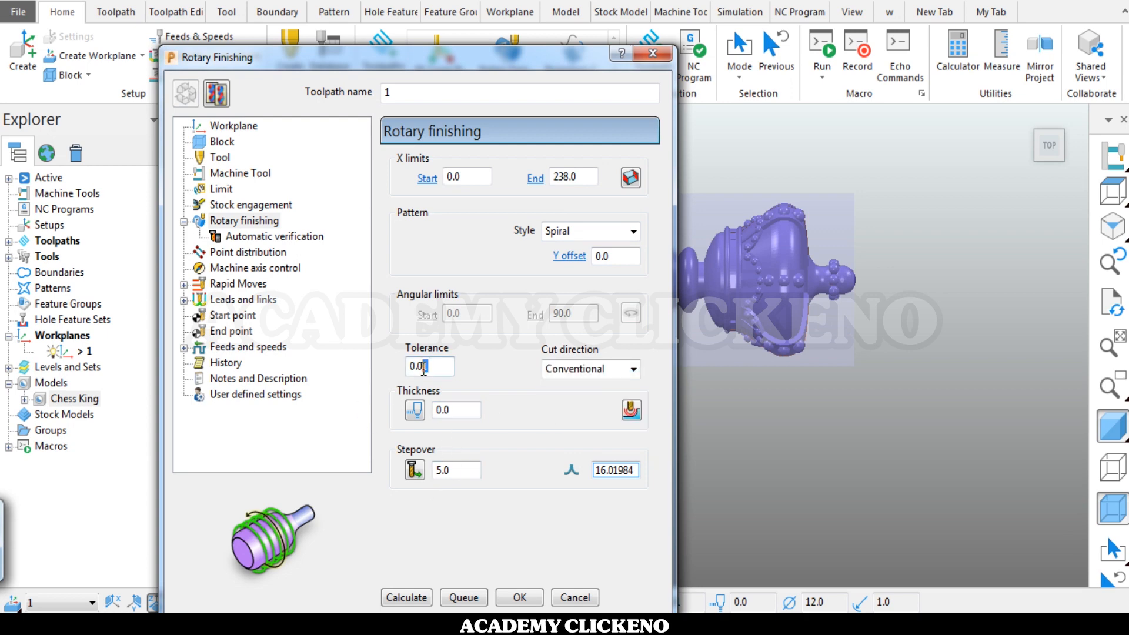
{"action": "left_click", "coordinate": [407, 600]}
{"action": "left_click_drag", "start_coordinate": [457, 56], "coordinate": [261, 62]}
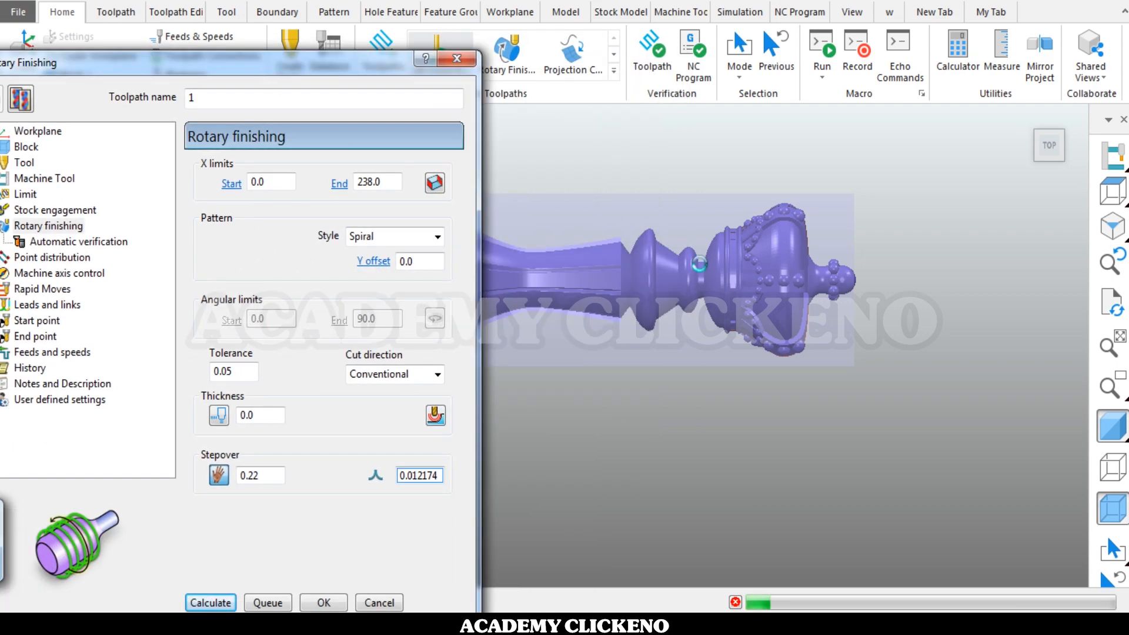
{"action": "left_click_drag", "start_coordinate": [374, 69], "coordinate": [309, 47]}
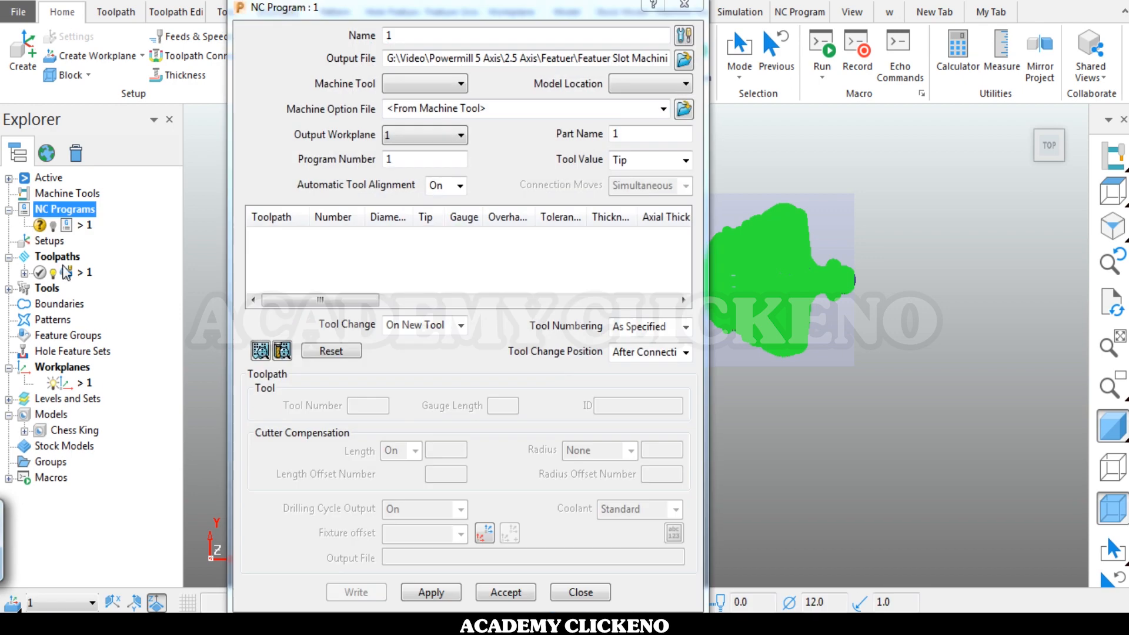
Add the rotary toolpath to NC program 1 and set its output file to Chess King in the Haykel/Chess/Chess King folder
{"action": "left_click_drag", "start_coordinate": [66, 272], "coordinate": [82, 225]}
{"action": "left_click", "coordinate": [684, 59]}
{"action": "left_click", "coordinate": [481, 193]}
{"action": "left_click", "coordinate": [404, 350]}
{"action": "double_click", "coordinate": [379, 267]}
{"action": "double_click", "coordinate": [378, 269]}
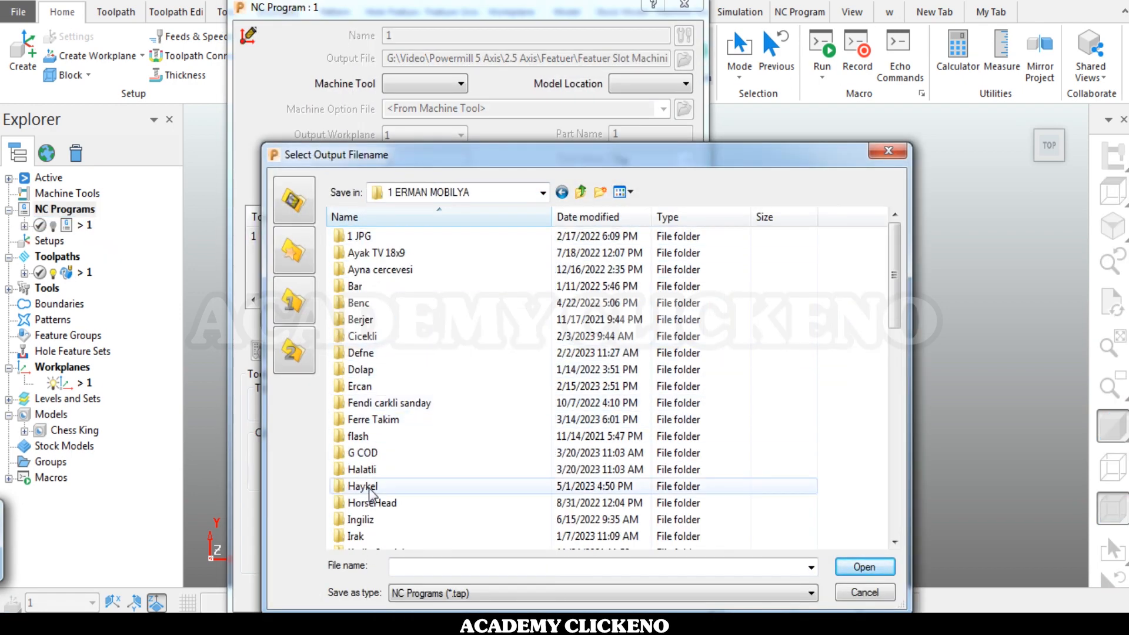
{"action": "double_click", "coordinate": [369, 489]}
{"action": "double_click", "coordinate": [376, 387]}
{"action": "double_click", "coordinate": [387, 239]}
{"action": "left_click", "coordinate": [413, 567]}
{"action": "type", "text": "Chess King"}
{"action": "left_click", "coordinate": [883, 568]}
Use the 4B.pmoptz machine option file, write the NC program and close its settings
{"action": "left_click", "coordinate": [663, 109]}
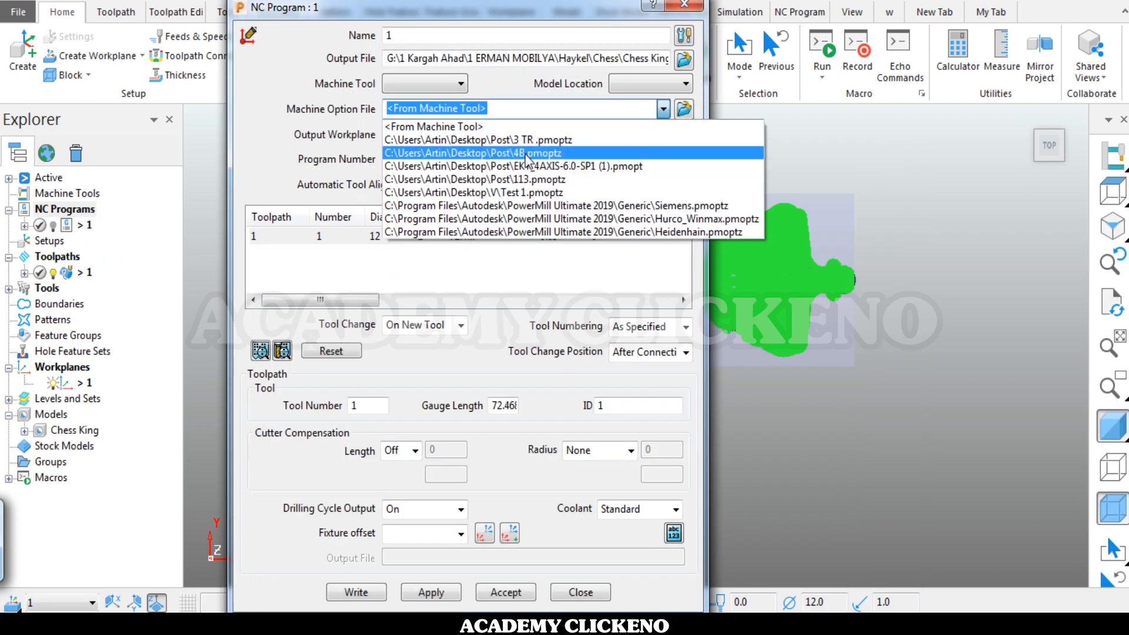
{"action": "left_click", "coordinate": [508, 153]}
{"action": "left_click", "coordinate": [357, 592]}
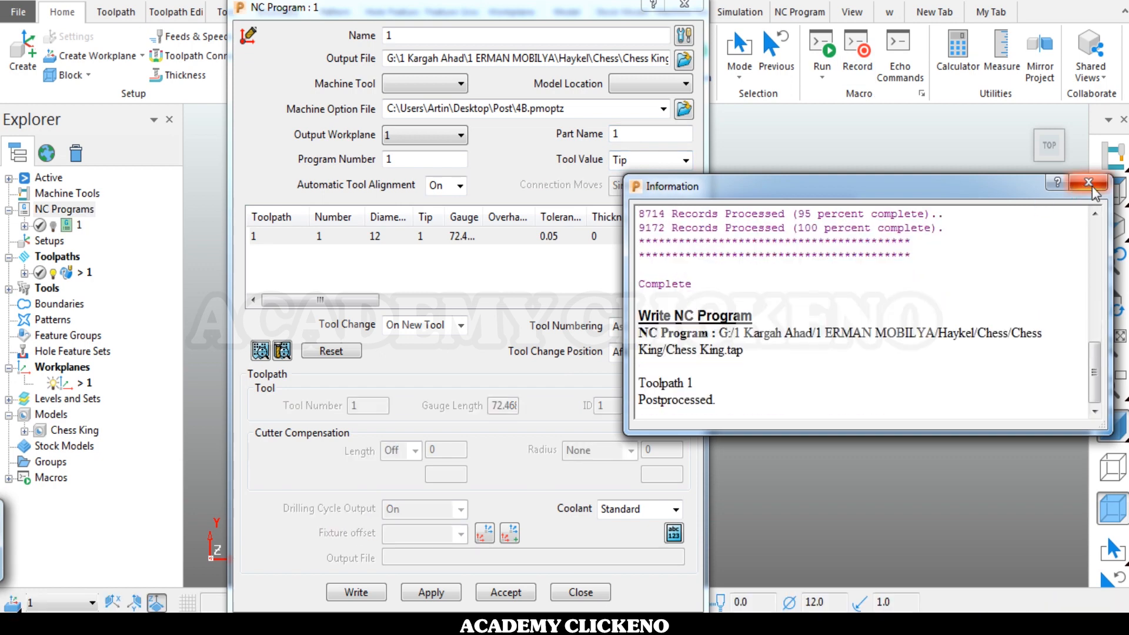
{"action": "left_click", "coordinate": [1088, 182]}
{"action": "left_click", "coordinate": [580, 593]}
View the king inside its block and turn on ViewMill for the toolpath simulation
{"action": "scroll", "coordinate": [635, 500], "scroll_direction": "down", "scroll_amount": 5}
{"action": "middle_click_drag", "start_coordinate": [635, 499], "coordinate": [528, 484]}
{"action": "left_click", "coordinate": [740, 12]}
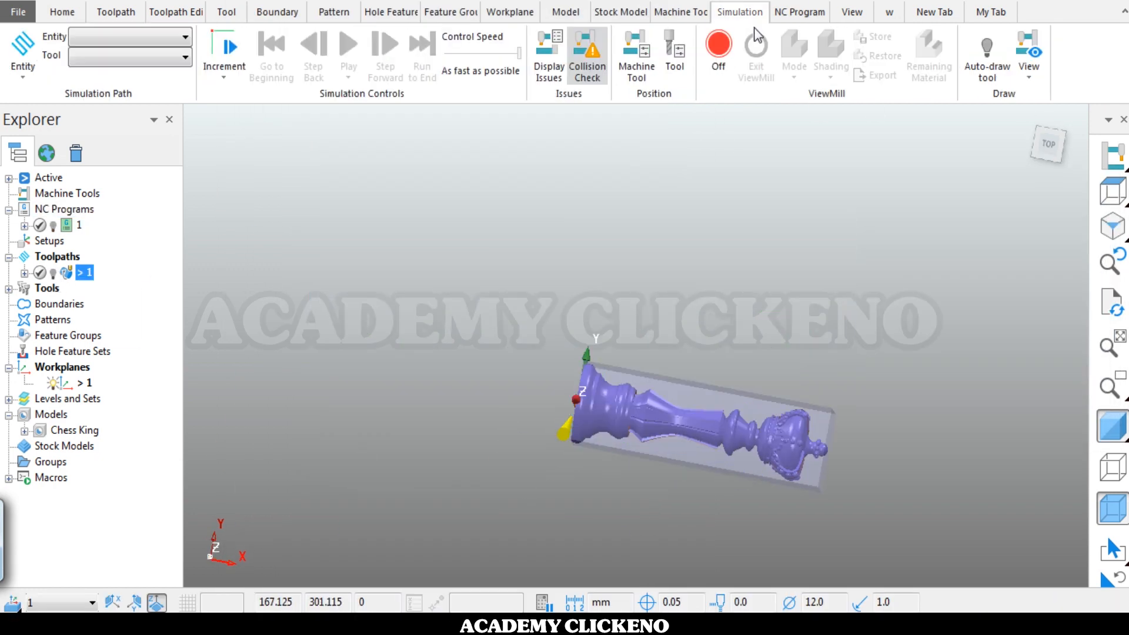
{"action": "left_click", "coordinate": [718, 48]}
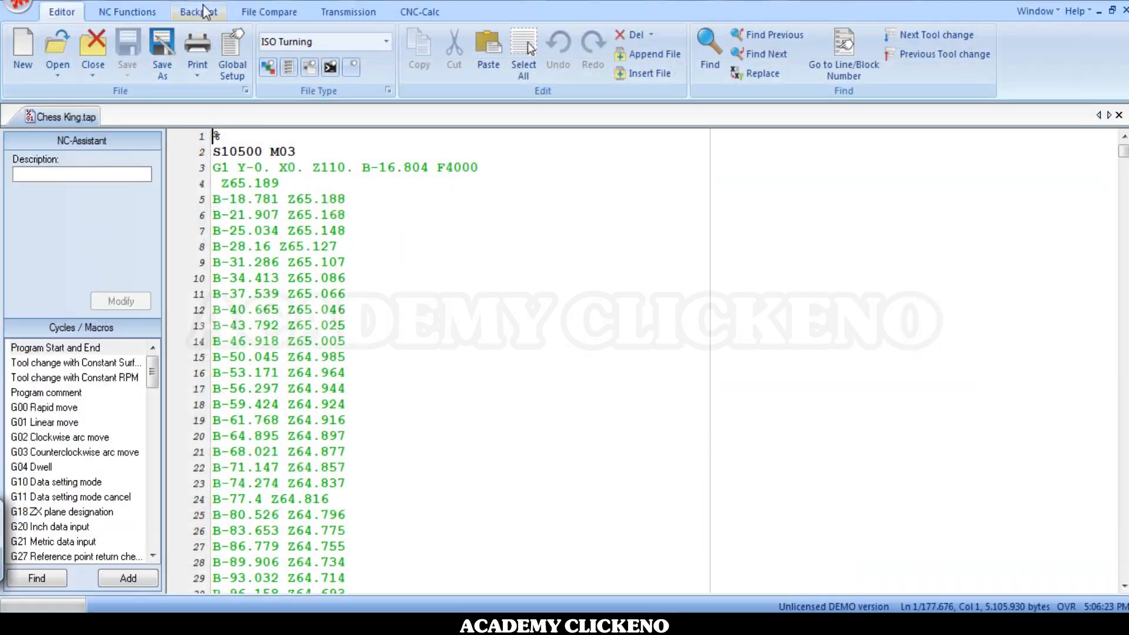
Switch to the NC code editor and backplot the Chess King.tap program to inspect its toolpath
{"action": "left_click", "coordinate": [199, 12]}
{"action": "left_click", "coordinate": [25, 53]}
{"action": "scroll", "coordinate": [870, 270], "scroll_direction": "up", "scroll_amount": 5}
{"action": "scroll", "coordinate": [854, 301], "scroll_direction": "down", "scroll_amount": 8}
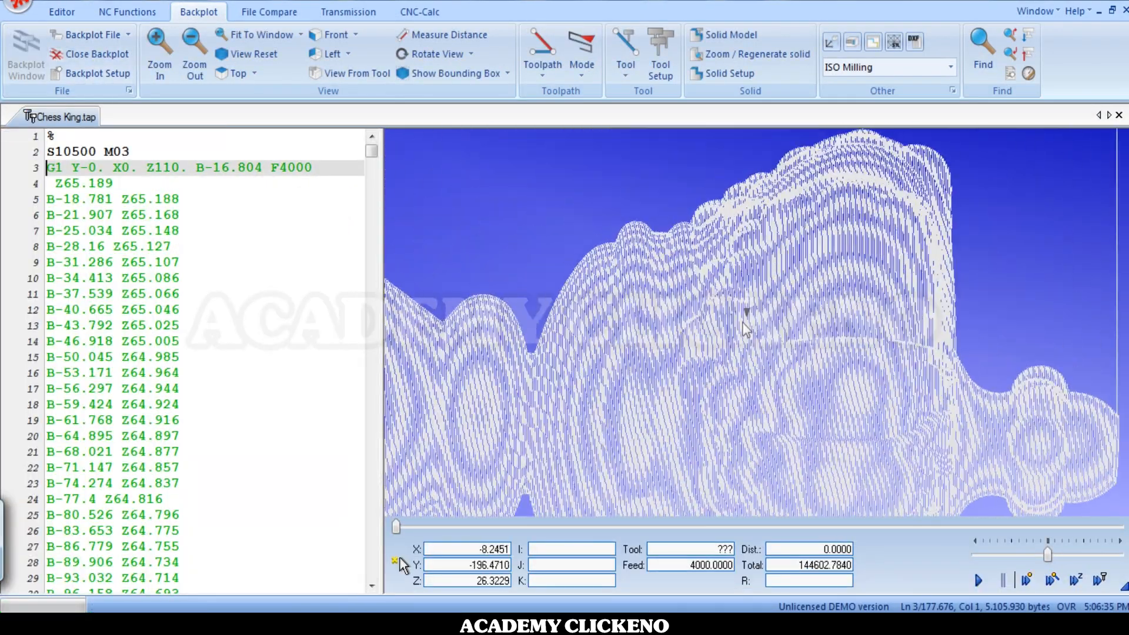
Play the backplot simulation of the king's toolpath at increased speed from a rotated view
{"action": "left_click_drag", "start_coordinate": [1047, 557], "coordinate": [1100, 556]}
{"action": "left_click_drag", "start_coordinate": [748, 344], "coordinate": [706, 386]}
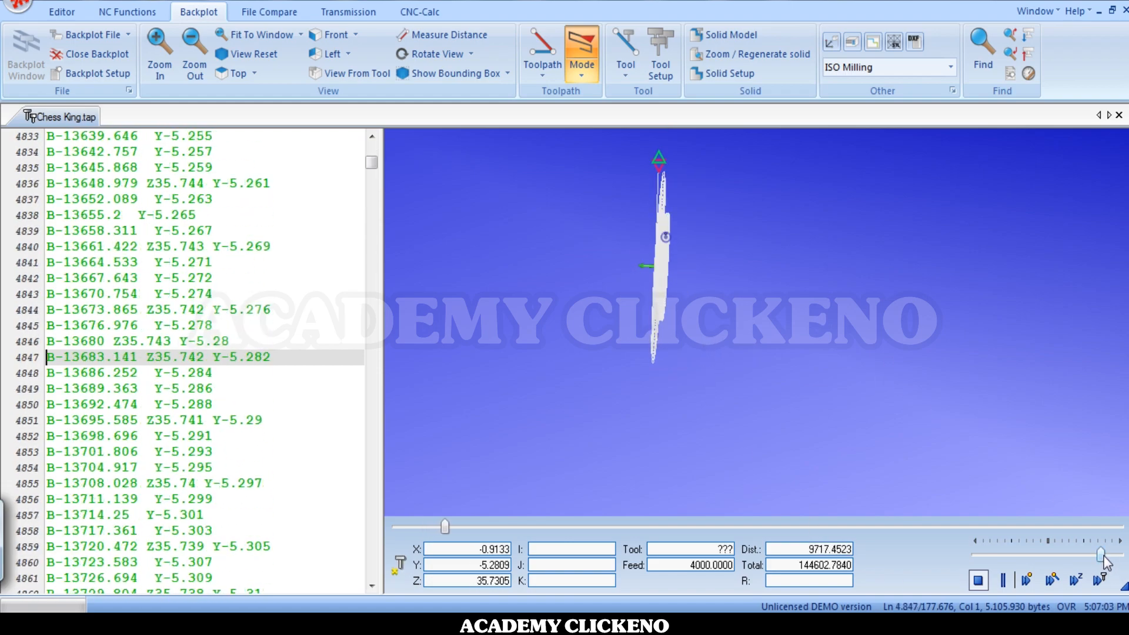
{"action": "left_click_drag", "start_coordinate": [1101, 555], "coordinate": [1112, 556]}
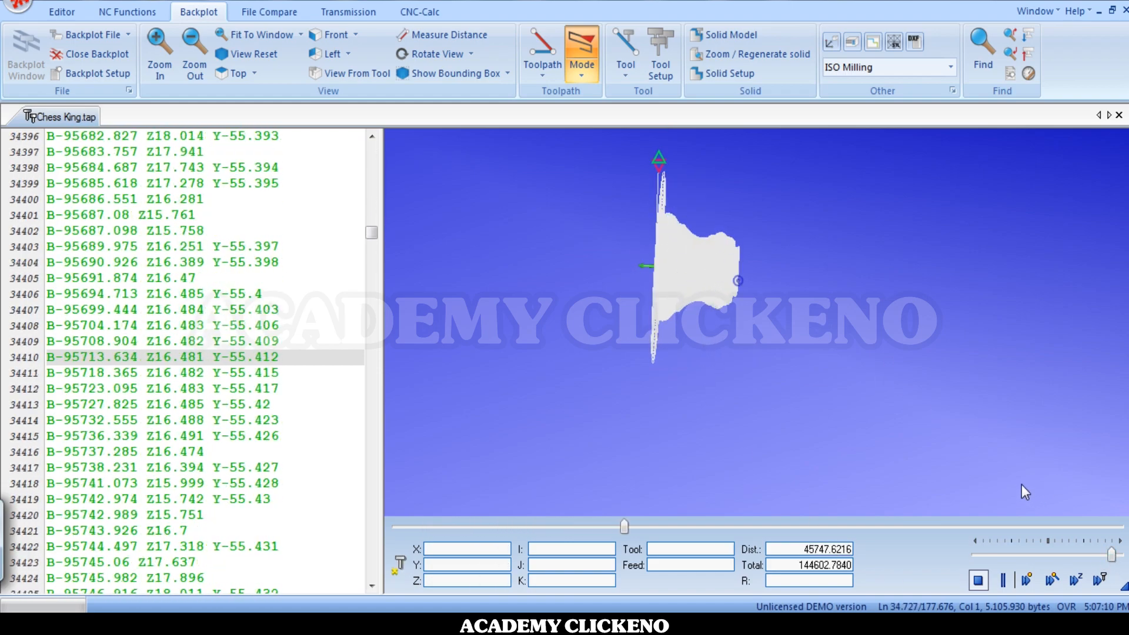
Stop the backplot simulation, return to the start of the NC program and rotate the king's toolpath
{"action": "left_click", "coordinate": [978, 583]}
{"action": "left_click", "coordinate": [978, 583]}
{"action": "left_click", "coordinate": [978, 583]}
{"action": "left_click_drag", "start_coordinate": [805, 329], "coordinate": [693, 314]}
{"action": "left_click_drag", "start_coordinate": [371, 154], "coordinate": [448, 606]}
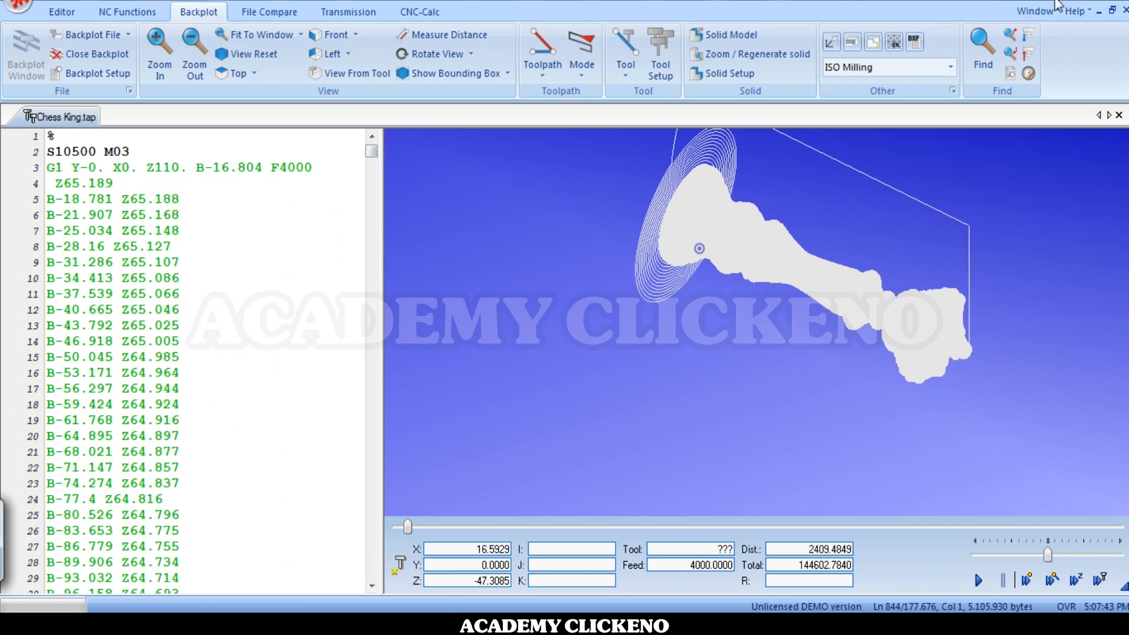
Locate the NC line of a toolpath move in the narrow groove just below the king's crown
{"action": "scroll", "coordinate": [837, 254], "scroll_direction": "up", "scroll_amount": 5}
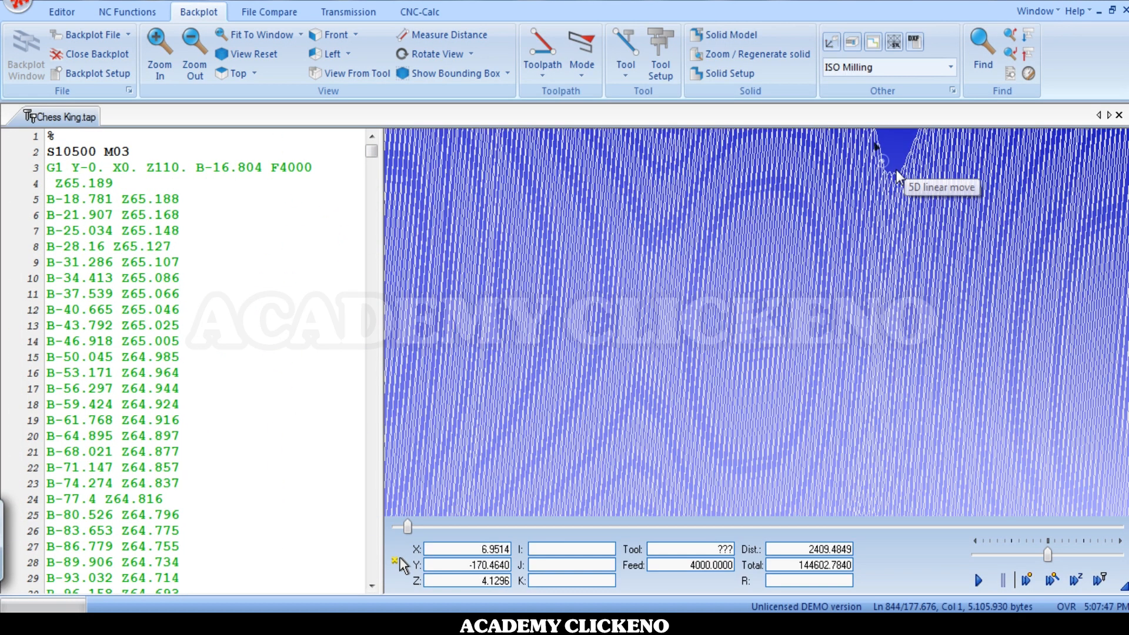
{"action": "scroll", "coordinate": [908, 173], "scroll_direction": "up", "scroll_amount": 3}
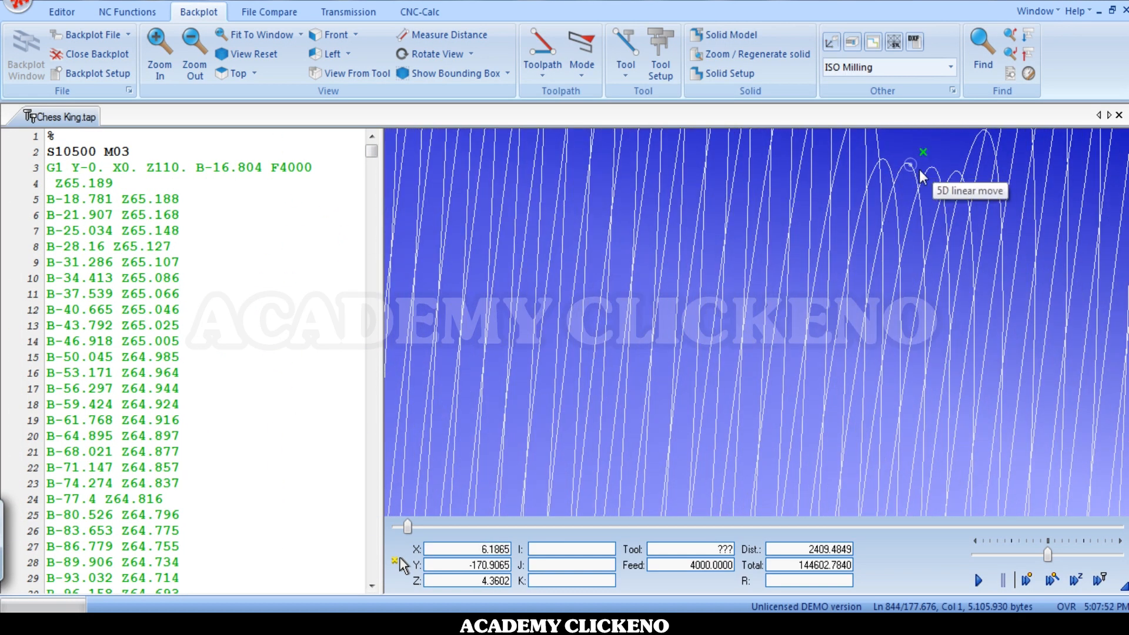
{"action": "left_click", "coordinate": [921, 176]}
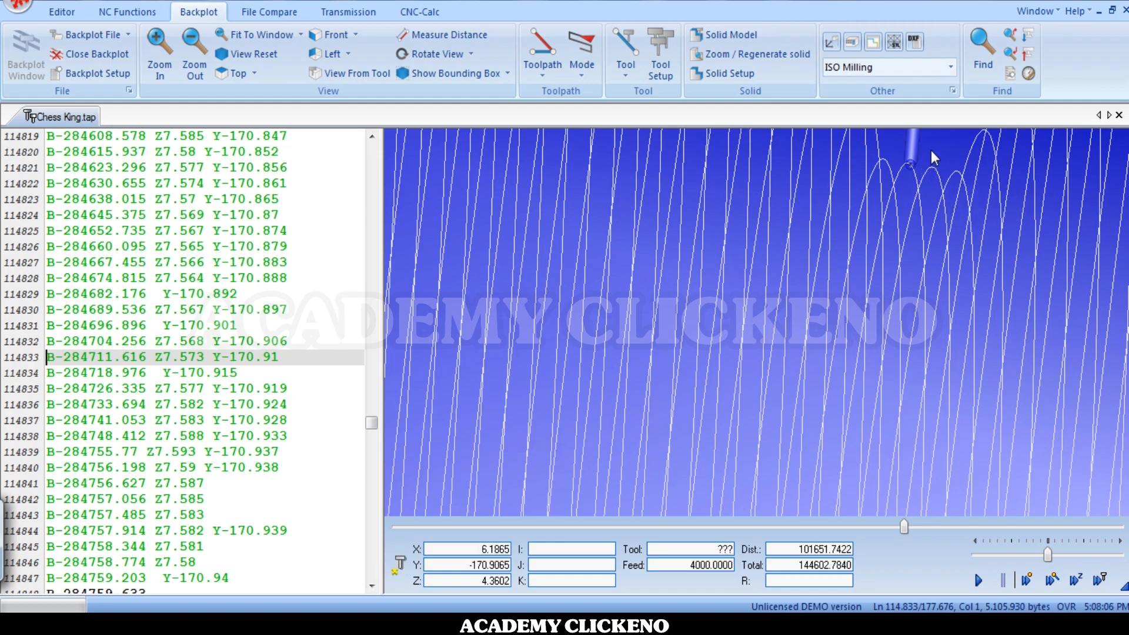
{"action": "scroll", "coordinate": [950, 192], "scroll_direction": "down", "scroll_amount": 3}
{"action": "left_click_drag", "start_coordinate": [950, 192], "coordinate": [907, 156]}
{"action": "scroll", "coordinate": [929, 184], "scroll_direction": "up", "scroll_amount": 3}
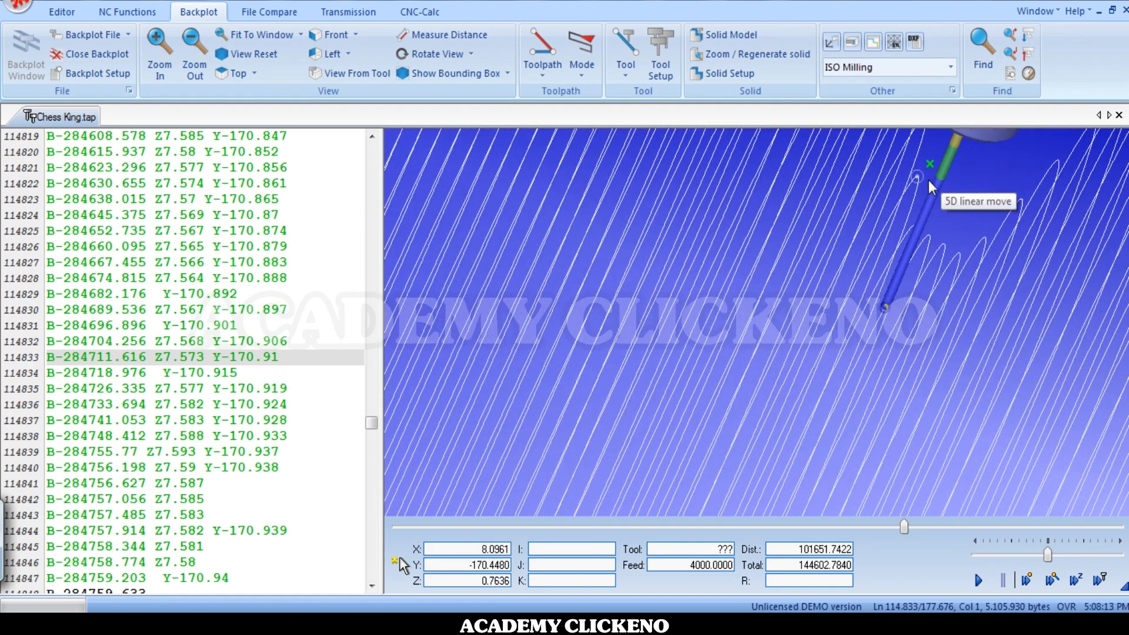
Delete NC lines 114671 to 115147, covering the moves between the two sides of the groove below the crown
{"action": "left_click", "coordinate": [929, 185]}
{"action": "left_click_drag", "start_coordinate": [292, 356], "coordinate": [298, 420]}
{"action": "scroll", "coordinate": [917, 168], "scroll_direction": "down", "scroll_amount": 3}
{"action": "scroll", "coordinate": [935, 176], "scroll_direction": "up", "scroll_amount": 4}
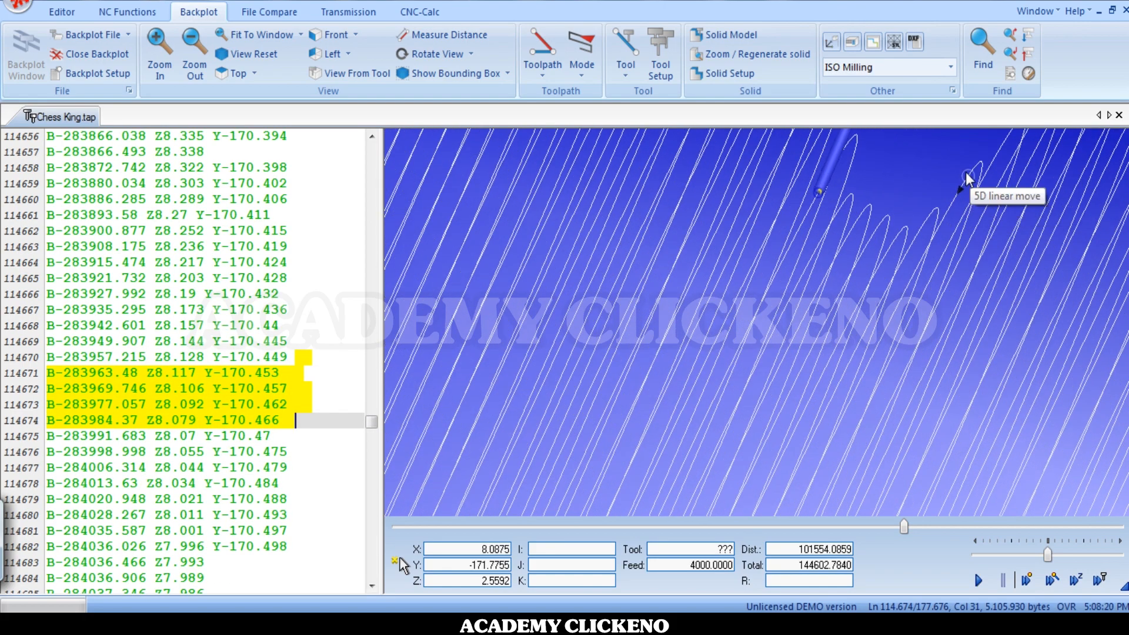
{"action": "left_click", "coordinate": [981, 162]}
{"action": "left_click", "coordinate": [296, 357], "text": "shift"}
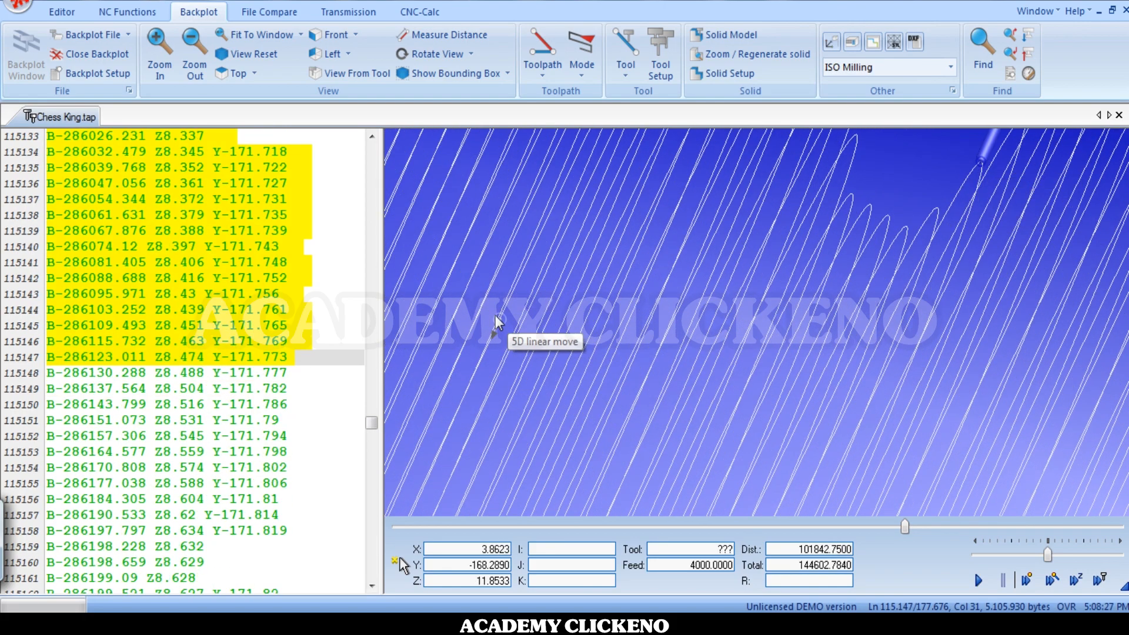
{"action": "key", "text": "Delete"}
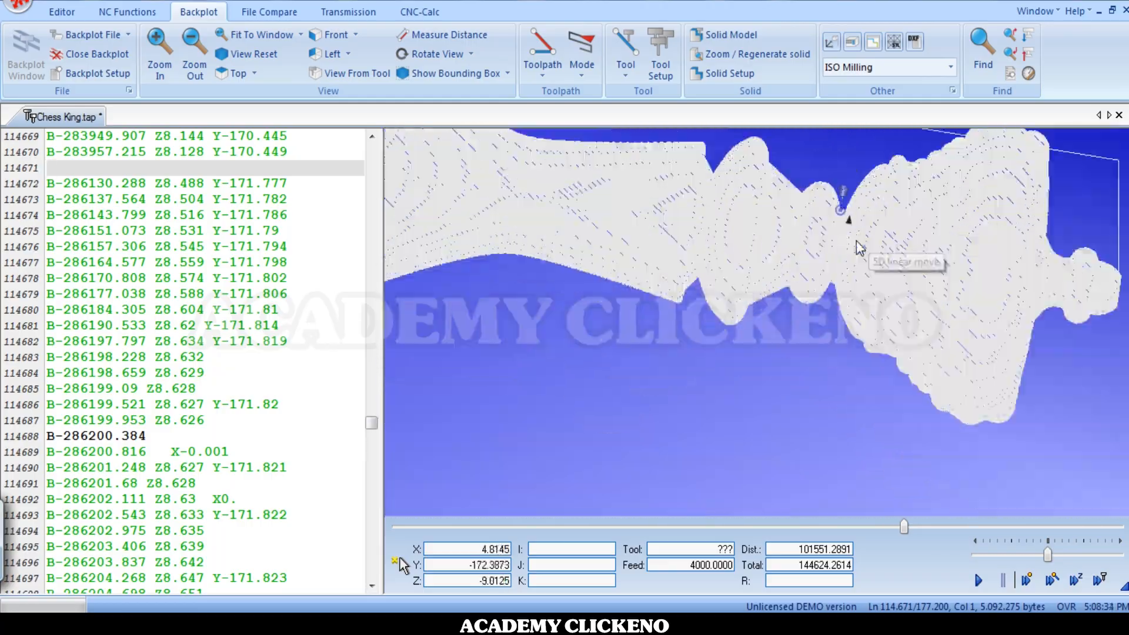
Inspect the toolpath around the deleted groove section and its NC line, and switch to PowerMill to check the running ViewMill simulation
{"action": "scroll", "coordinate": [840, 300], "scroll_direction": "down", "scroll_amount": 3}
{"action": "scroll", "coordinate": [801, 257], "scroll_direction": "up", "scroll_amount": 10}
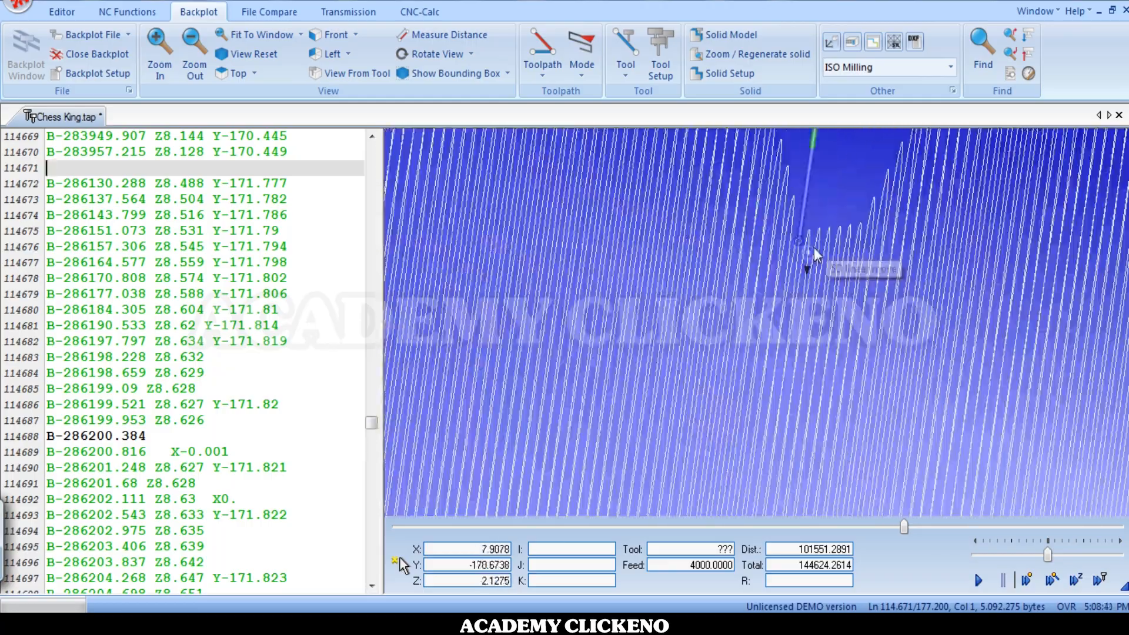
{"action": "scroll", "coordinate": [830, 222], "scroll_direction": "down", "scroll_amount": 5}
{"action": "scroll", "coordinate": [829, 182], "scroll_direction": "up", "scroll_amount": 5}
{"action": "left_click", "coordinate": [837, 179]}
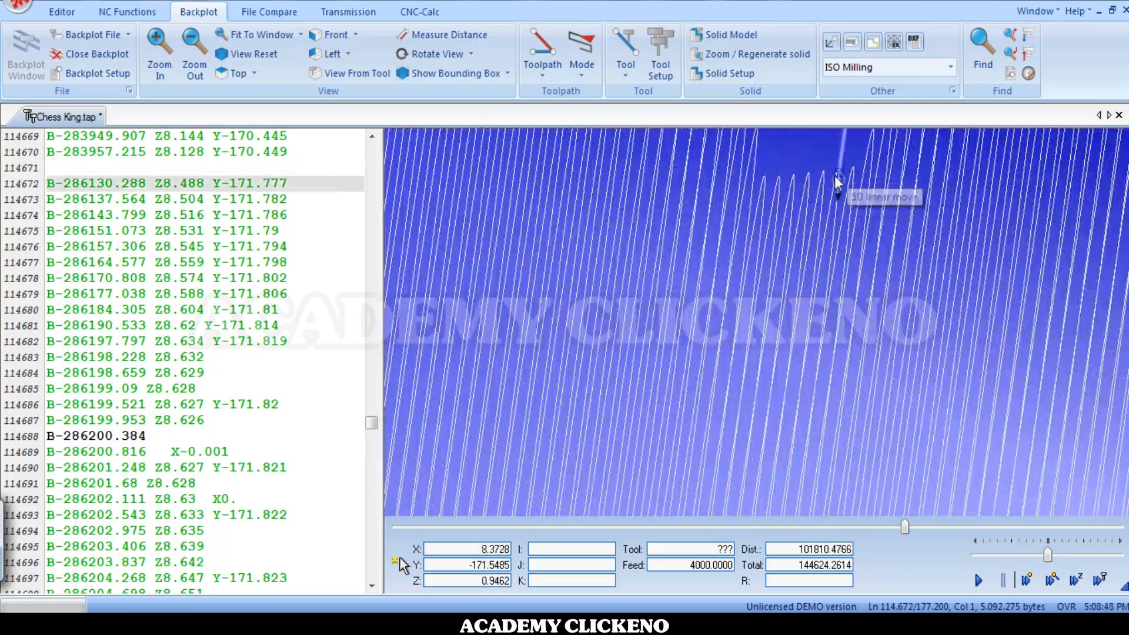
{"action": "scroll", "coordinate": [165, 209], "scroll_direction": "up", "scroll_amount": 3}
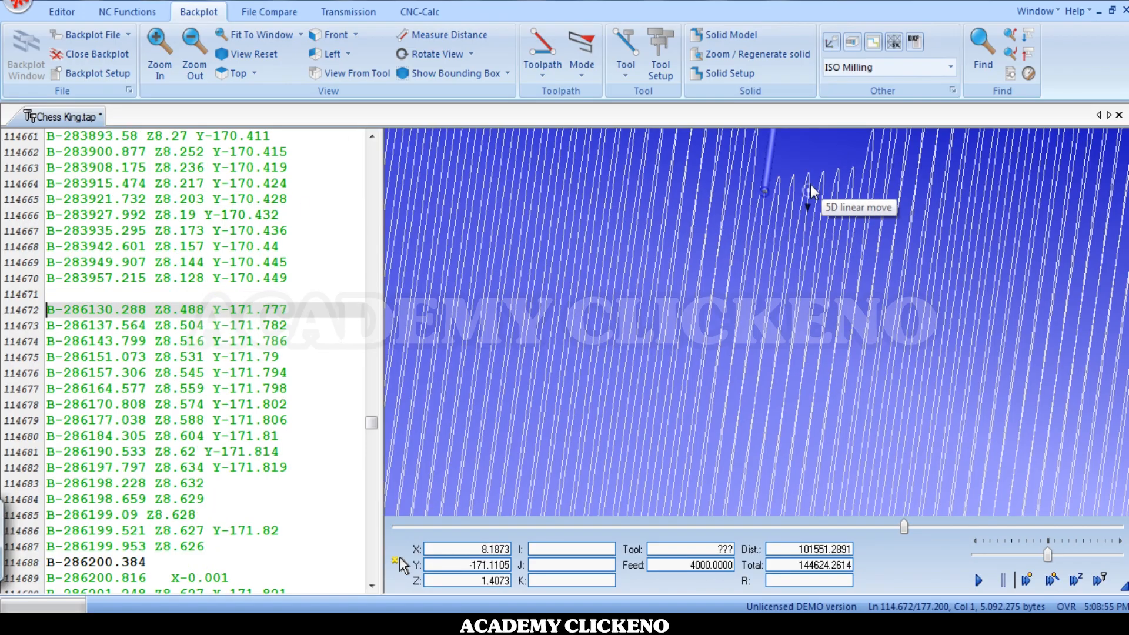
{"action": "left_click", "coordinate": [50, 294]}
{"action": "scroll", "coordinate": [500, 332], "scroll_direction": "down", "scroll_amount": 3}
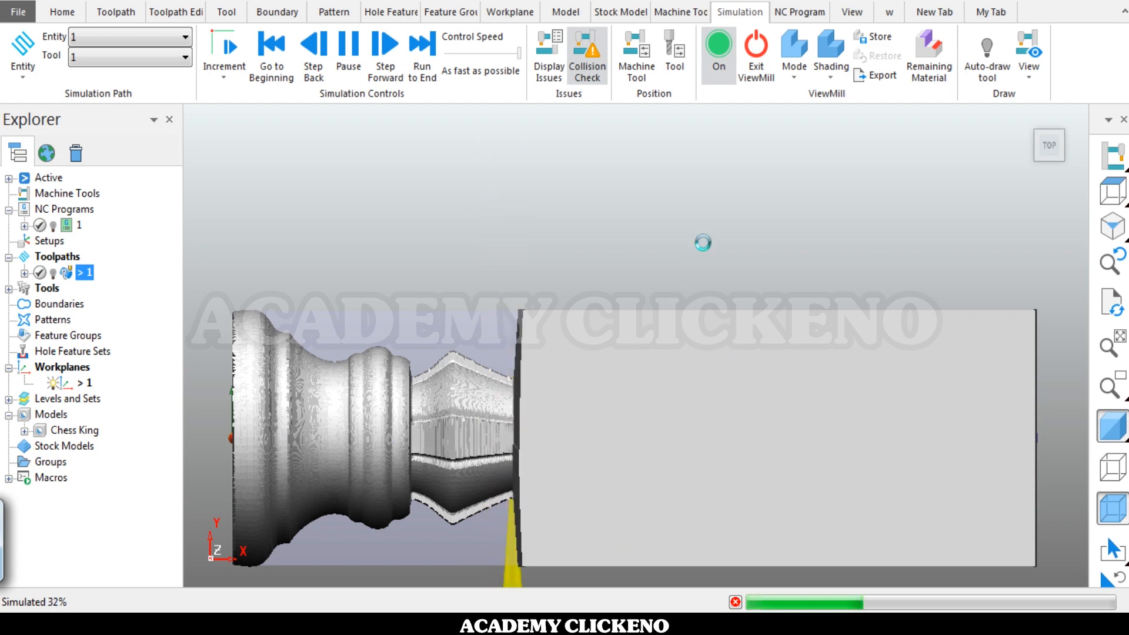
{"action": "middle_click_drag", "start_coordinate": [701, 257], "coordinate": [705, 267]}
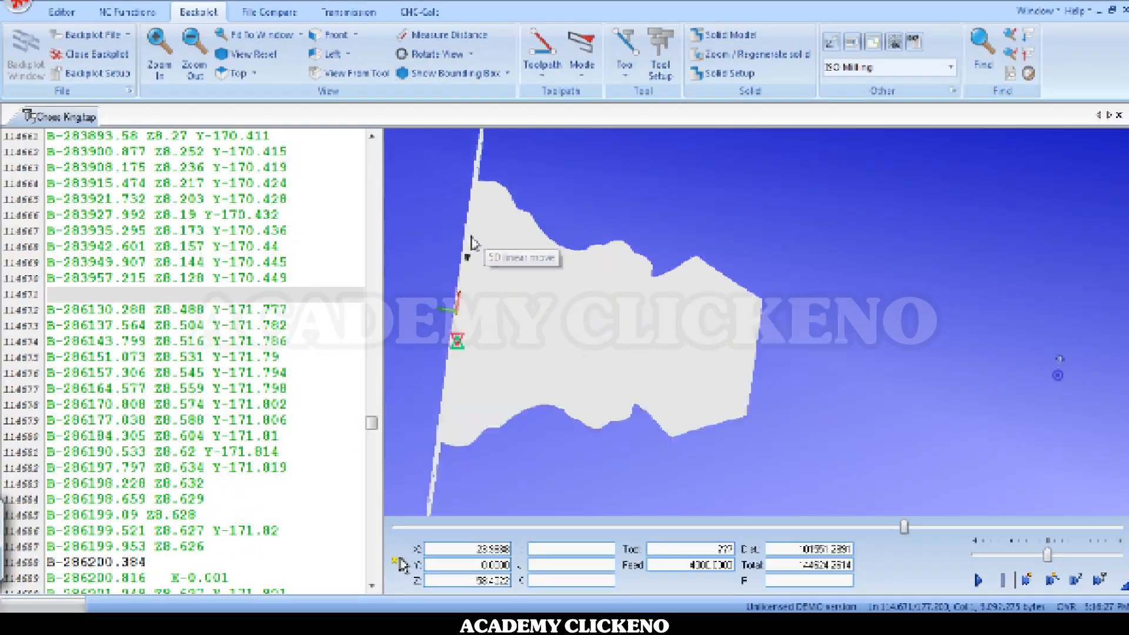
Switch back to the NC editor and delete the code after line 32230 up to B-92534.747, in the groove between the base rings and the stem
{"action": "left_click_drag", "start_coordinate": [518, 259], "coordinate": [594, 107]}
{"action": "scroll", "coordinate": [671, 227], "scroll_direction": "up", "scroll_amount": 7}
{"action": "left_click_drag", "start_coordinate": [623, 259], "coordinate": [694, 245]}
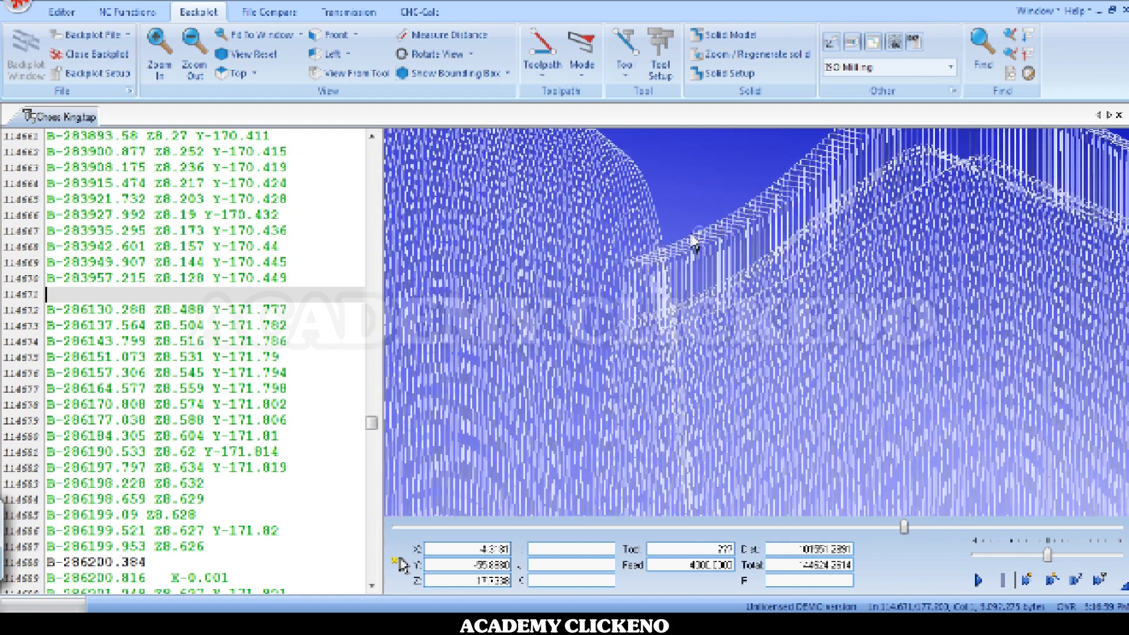
{"action": "scroll", "coordinate": [631, 159], "scroll_direction": "up", "scroll_amount": 3}
{"action": "left_click_drag", "start_coordinate": [632, 159], "coordinate": [673, 169]}
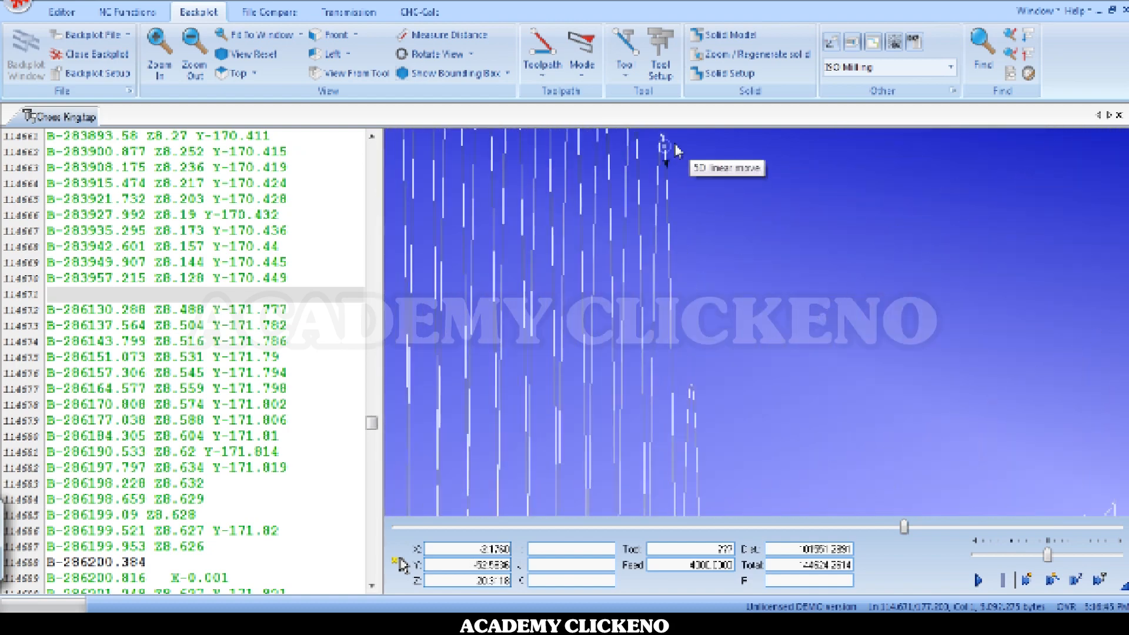
{"action": "left_click", "coordinate": [676, 148]}
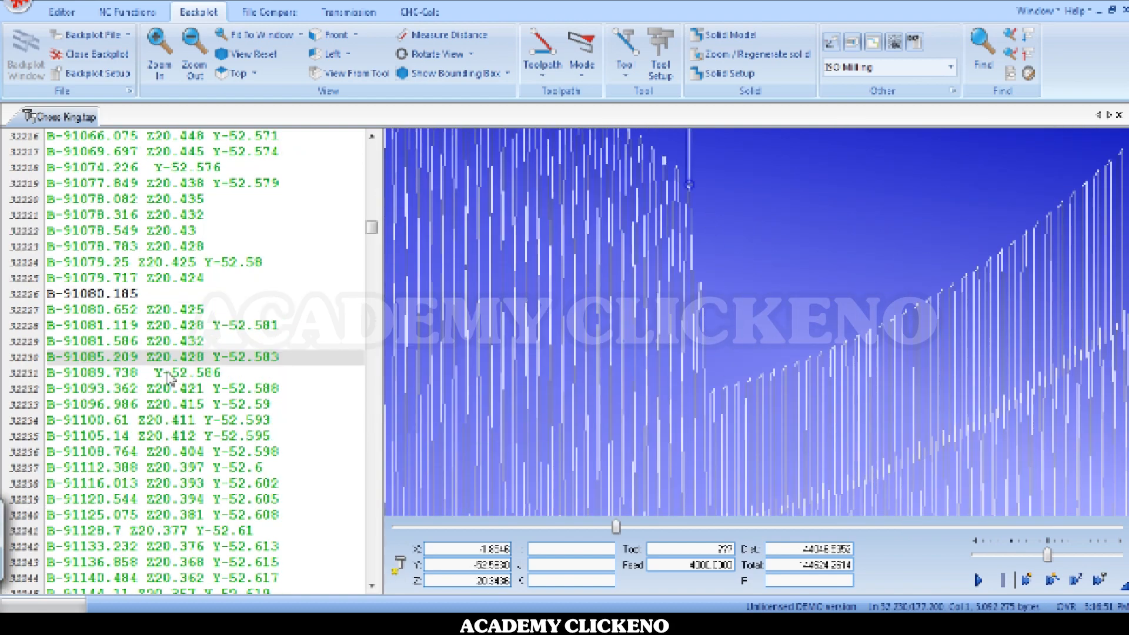
{"action": "left_click_drag", "start_coordinate": [288, 370], "coordinate": [286, 438]}
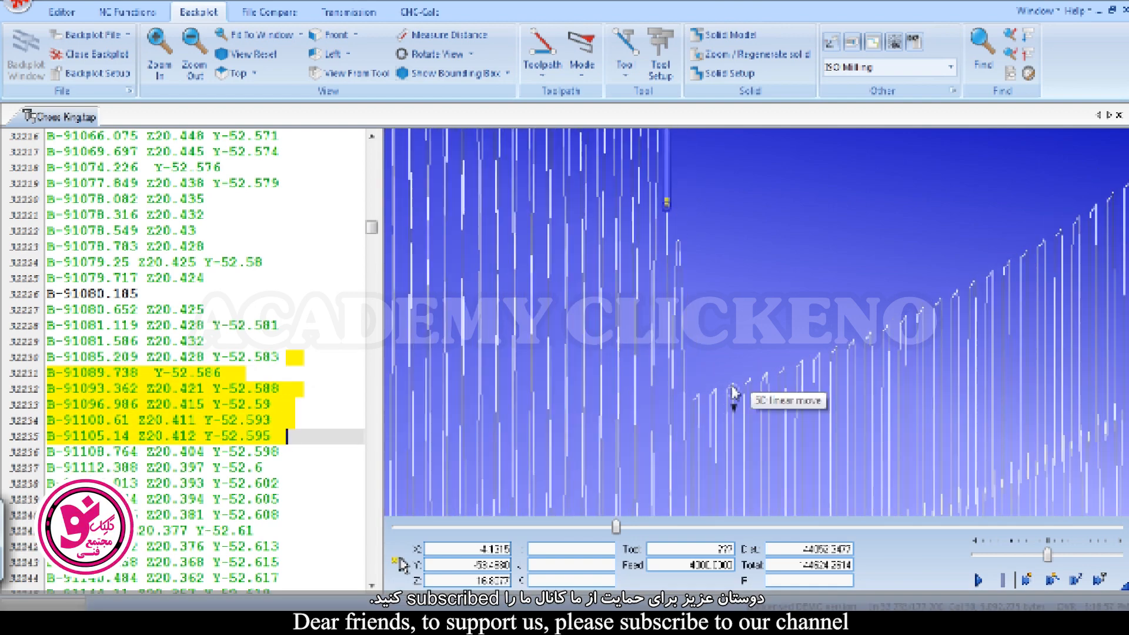
{"action": "left_click", "coordinate": [735, 388]}
{"action": "left_click", "coordinate": [214, 375], "text": "shift"}
{"action": "key", "text": "Delete"}
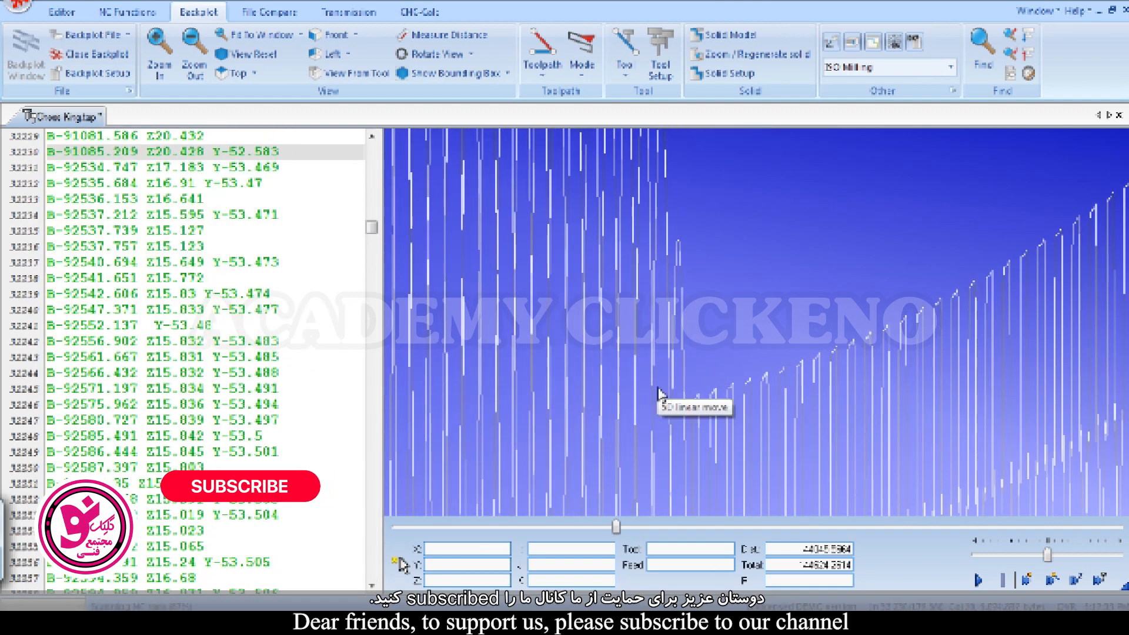
Examine the toolpath around the deleted section between the base rings and the stem at several zoom levels
{"action": "scroll", "coordinate": [746, 265], "scroll_direction": "down", "scroll_amount": 5}
{"action": "scroll", "coordinate": [763, 350], "scroll_direction": "down", "scroll_amount": 4}
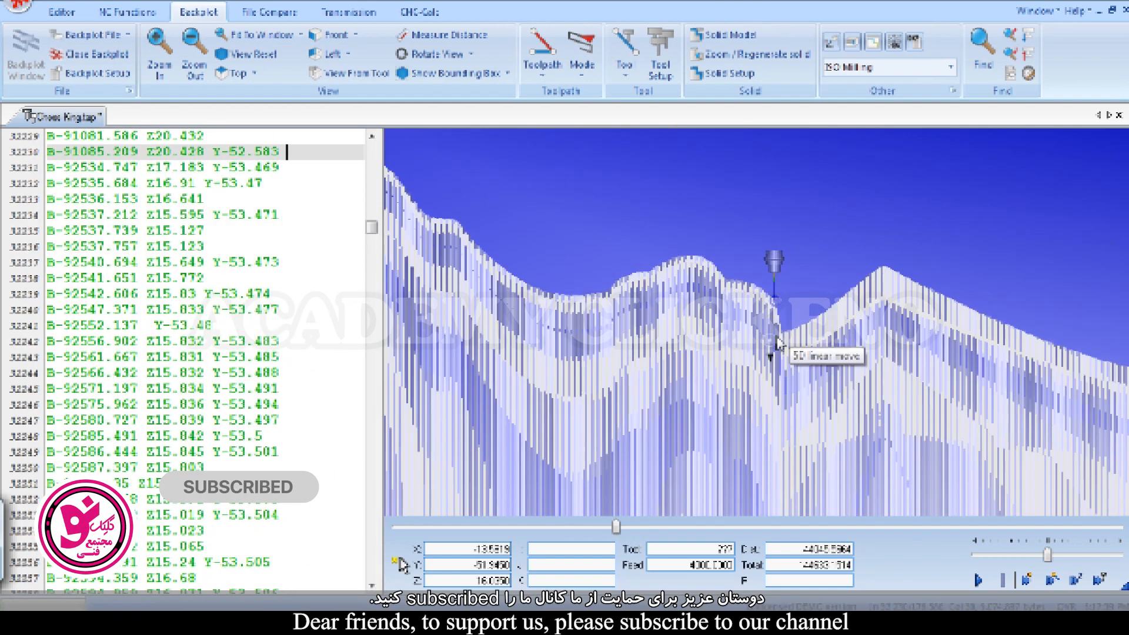
{"action": "left_click_drag", "start_coordinate": [763, 357], "coordinate": [715, 351]}
{"action": "scroll", "coordinate": [830, 291], "scroll_direction": "up", "scroll_amount": 2}
{"action": "left_click_drag", "start_coordinate": [829, 291], "coordinate": [838, 256]}
{"action": "scroll", "coordinate": [851, 310], "scroll_direction": "up", "scroll_amount": 3}
{"action": "scroll", "coordinate": [889, 324], "scroll_direction": "down", "scroll_amount": 4}
{"action": "scroll", "coordinate": [859, 292], "scroll_direction": "up", "scroll_amount": 2}
{"action": "scroll", "coordinate": [857, 277], "scroll_direction": "down", "scroll_amount": 4}
{"action": "scroll", "coordinate": [895, 307], "scroll_direction": "up", "scroll_amount": 3}
{"action": "scroll", "coordinate": [838, 277], "scroll_direction": "down", "scroll_amount": 4}
{"action": "scroll", "coordinate": [837, 256], "scroll_direction": "up", "scroll_amount": 3}
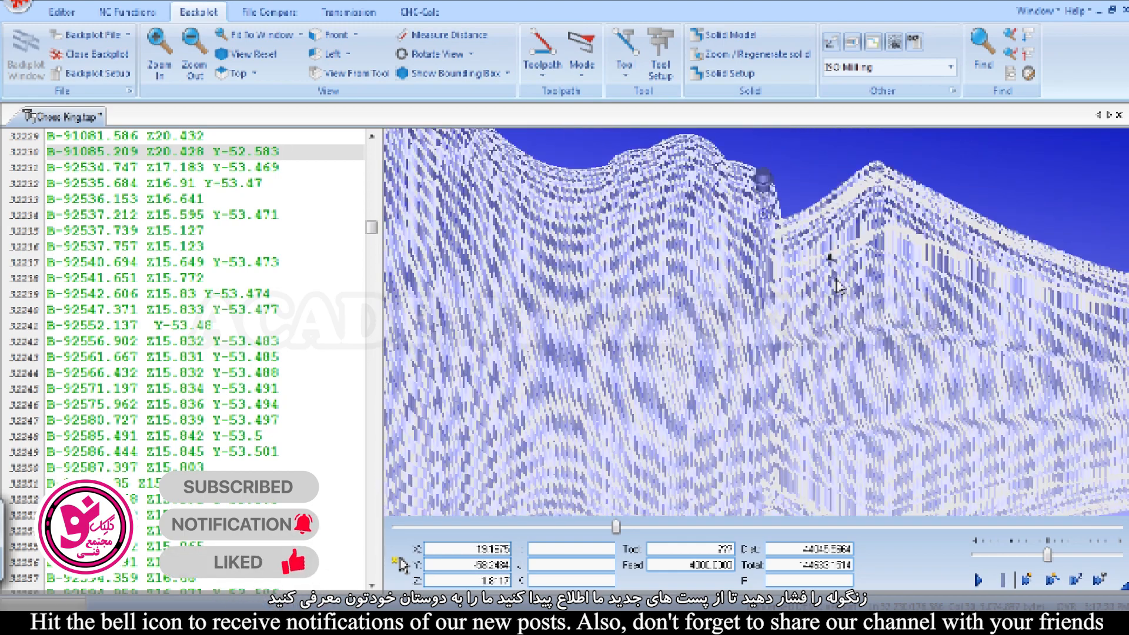
Examine the groove below the crown and locate the NC line of a move on its side
{"action": "scroll", "coordinate": [787, 240], "scroll_direction": "down", "scroll_amount": 4}
{"action": "scroll", "coordinate": [723, 267], "scroll_direction": "down", "scroll_amount": 2}
{"action": "scroll", "coordinate": [980, 272], "scroll_direction": "up", "scroll_amount": 3}
{"action": "scroll", "coordinate": [967, 282], "scroll_direction": "down", "scroll_amount": 3}
{"action": "scroll", "coordinate": [894, 315], "scroll_direction": "up", "scroll_amount": 5}
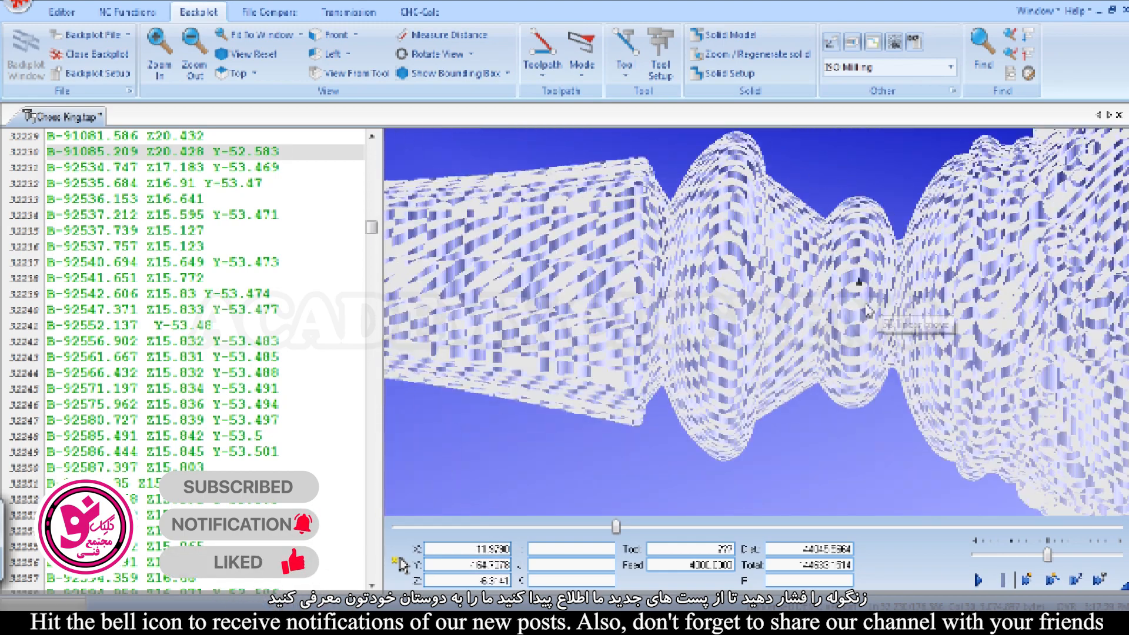
{"action": "scroll", "coordinate": [882, 241], "scroll_direction": "up", "scroll_amount": 4}
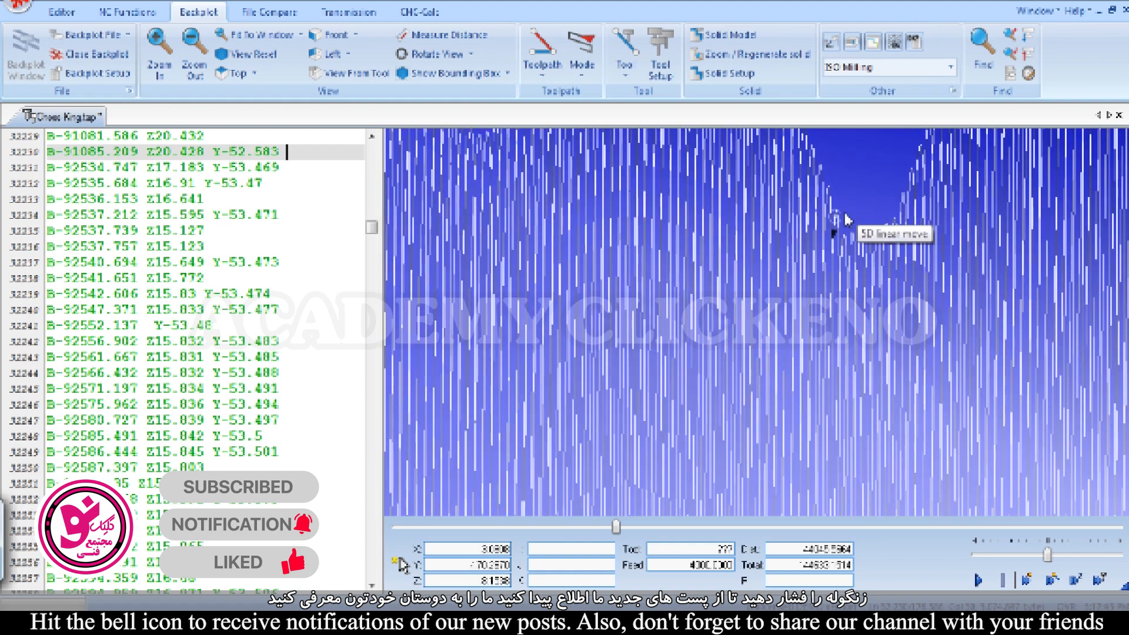
{"action": "scroll", "coordinate": [891, 225], "scroll_direction": "up", "scroll_amount": 1}
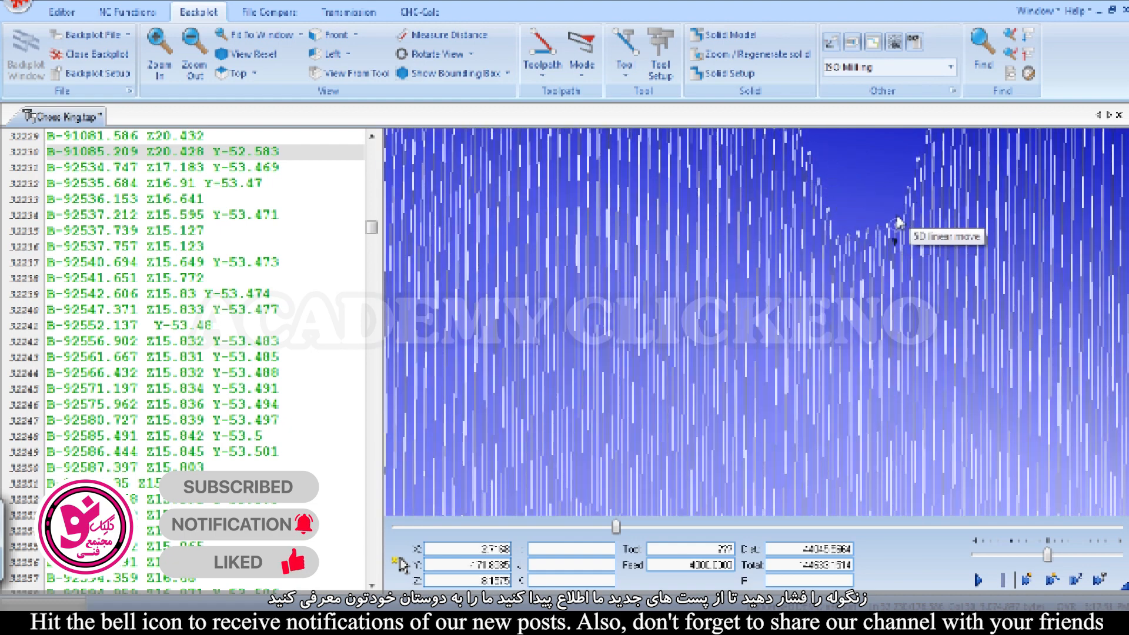
{"action": "left_click", "coordinate": [842, 211]}
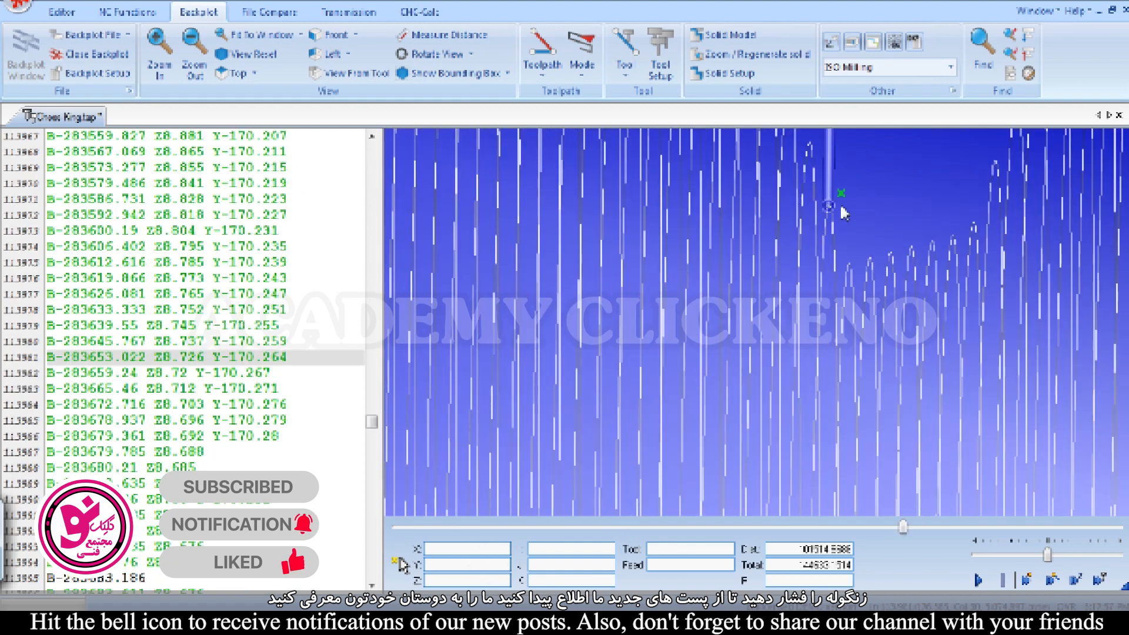
{"action": "scroll", "coordinate": [905, 244], "scroll_direction": "down", "scroll_amount": 6}
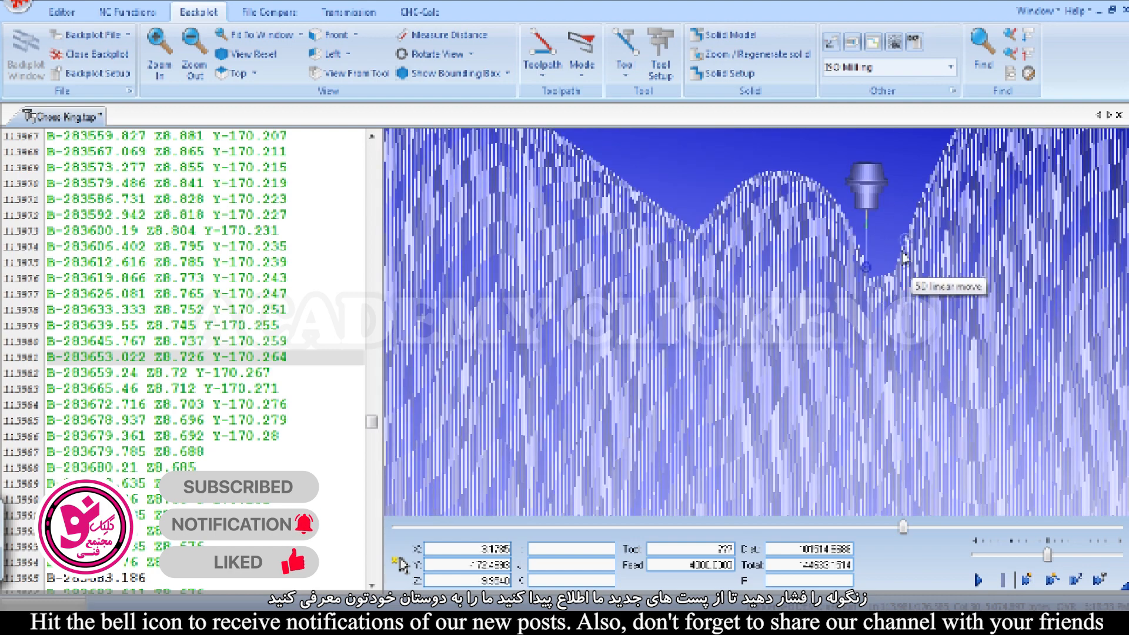
Inspect the king's edited toolpath from different angles and distances
{"action": "left_click_drag", "start_coordinate": [668, 326], "coordinate": [802, 414]}
{"action": "scroll", "coordinate": [802, 412], "scroll_direction": "down", "scroll_amount": 3}
{"action": "left_click_drag", "start_coordinate": [624, 308], "coordinate": [609, 299]}
{"action": "scroll", "coordinate": [697, 168], "scroll_direction": "up", "scroll_amount": 3}
{"action": "left_click_drag", "start_coordinate": [697, 170], "coordinate": [582, 204]}
{"action": "scroll", "coordinate": [569, 192], "scroll_direction": "down", "scroll_amount": 2}
{"action": "scroll", "coordinate": [582, 204], "scroll_direction": "down", "scroll_amount": 3}
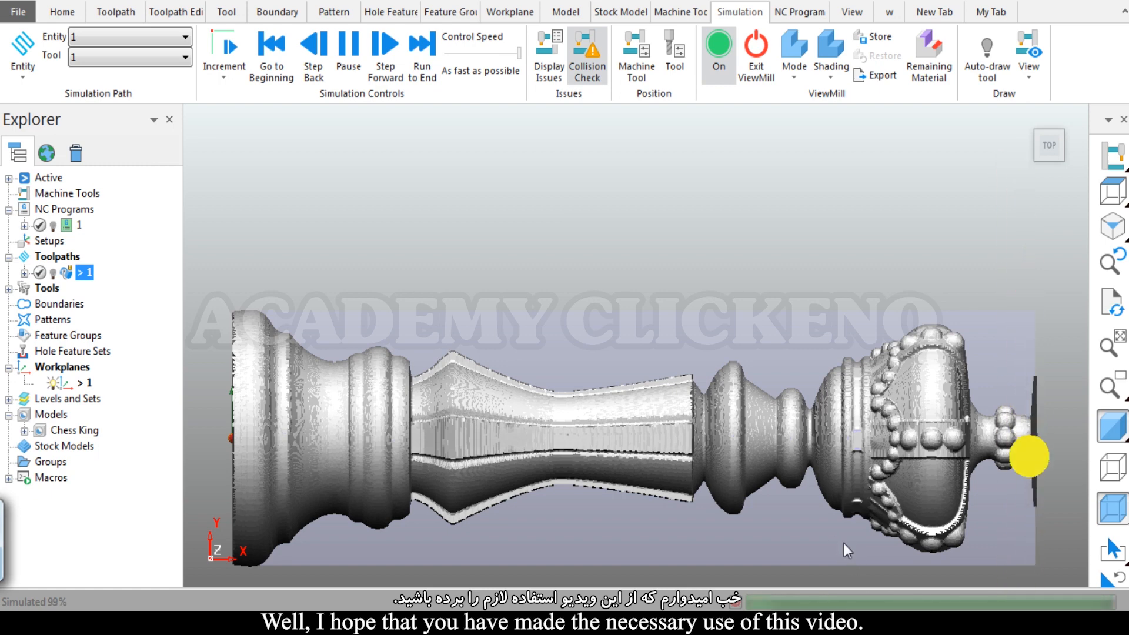
Switch to PowerMill and view the machined king from the ViewMill simulation upright, from the bottom view
{"action": "middle_click_drag", "start_coordinate": [668, 272], "coordinate": [800, 186]}
{"action": "left_click", "coordinate": [1044, 150]}
{"action": "key", "text": "F6"}
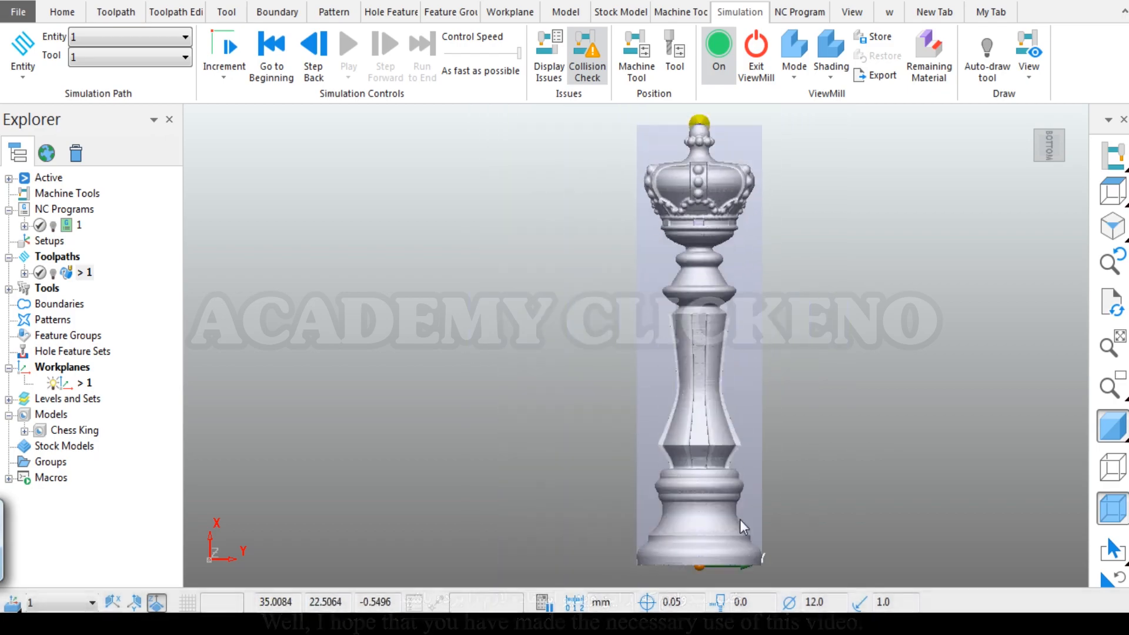